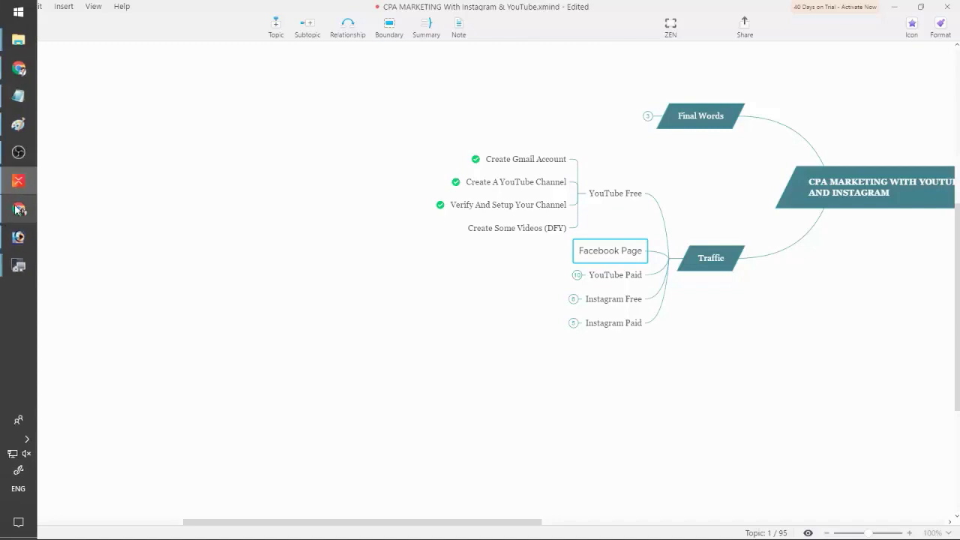
Load facebook.com in Chrome.
click(464, 27)
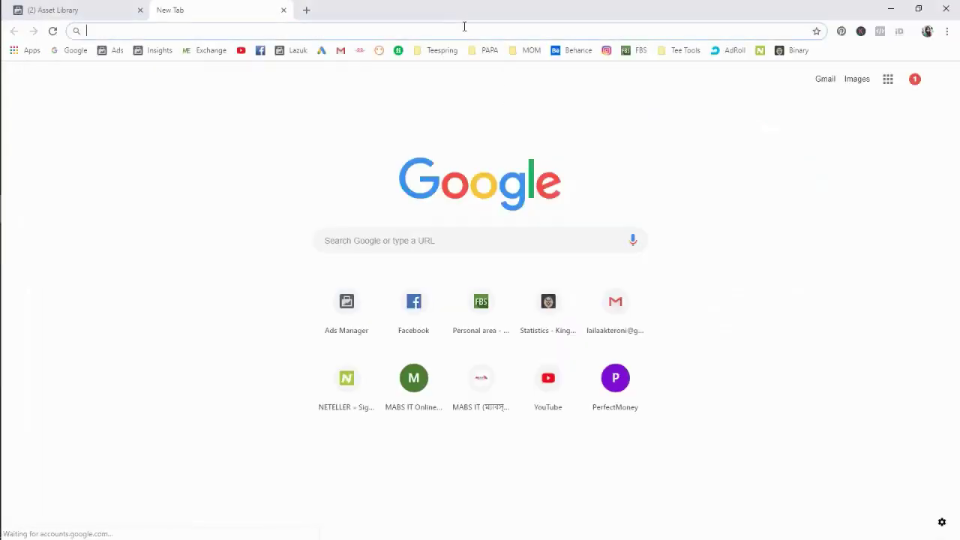
text(facebook.com)
key(Return)
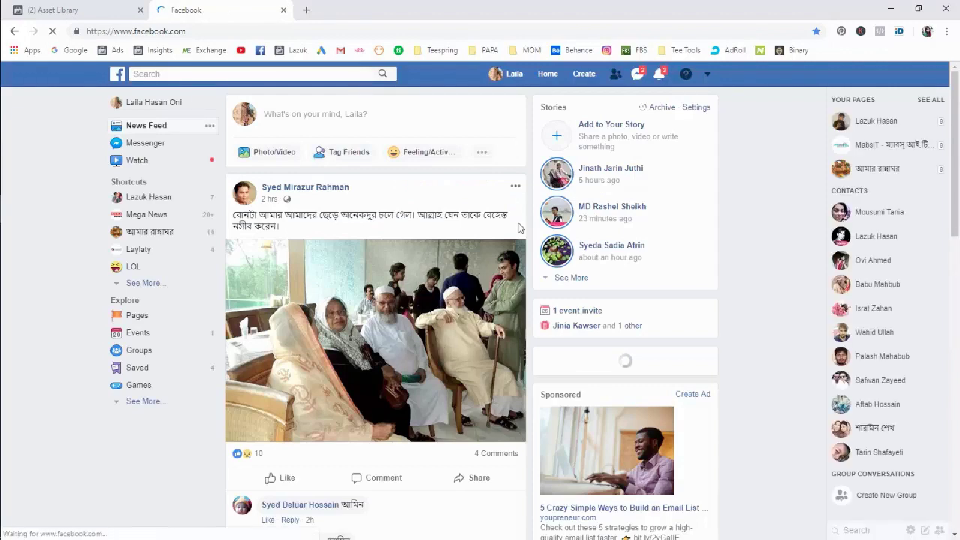
Start a new Community or Public Figure page from the Create menu.
click(584, 76)
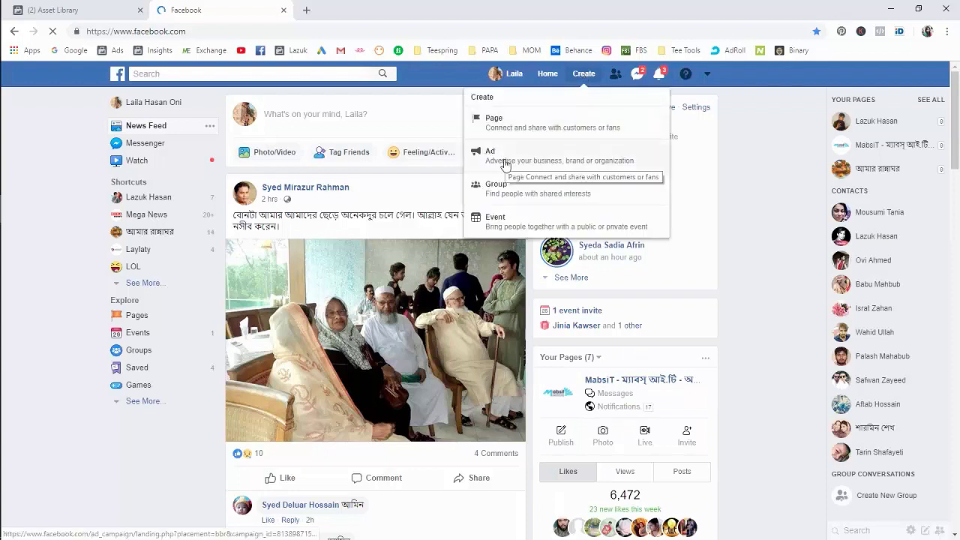
click(508, 120)
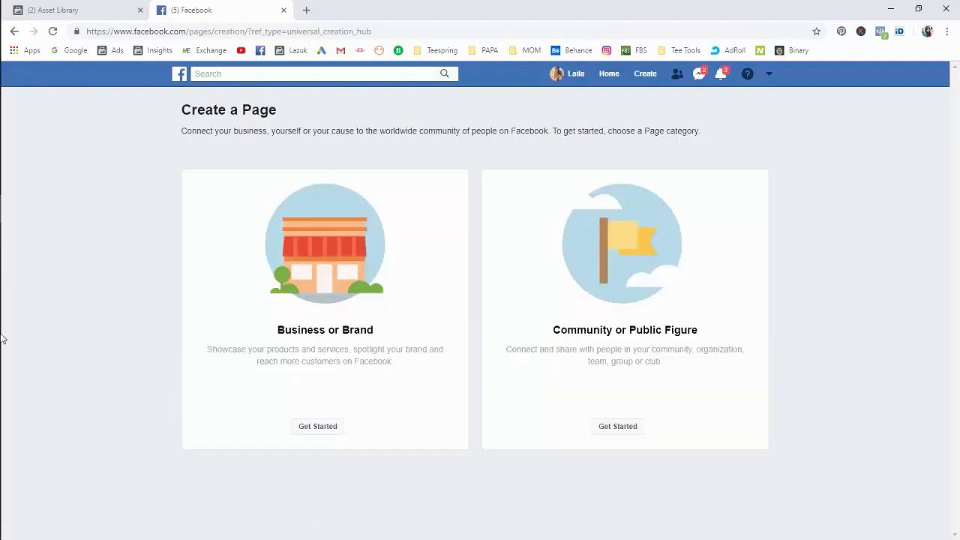
click(18, 154)
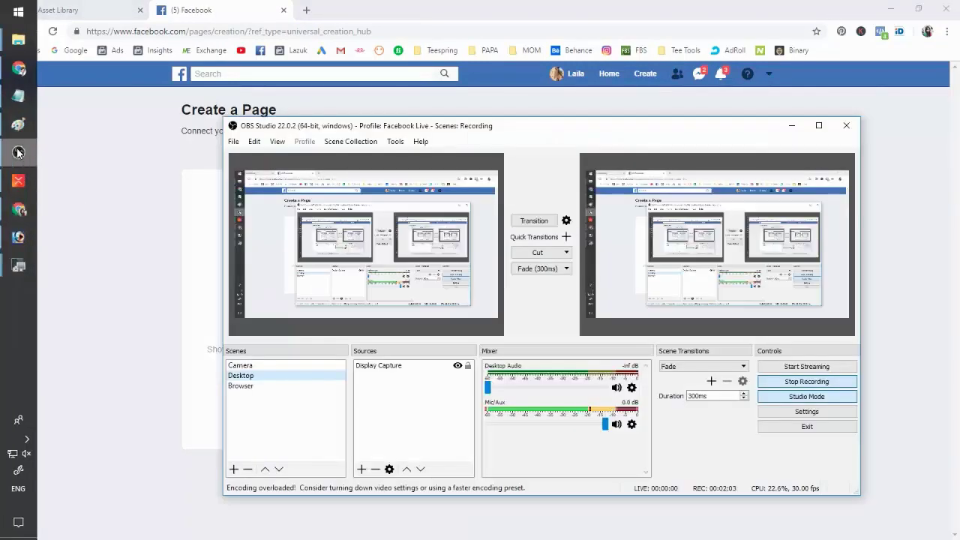
click(105, 238)
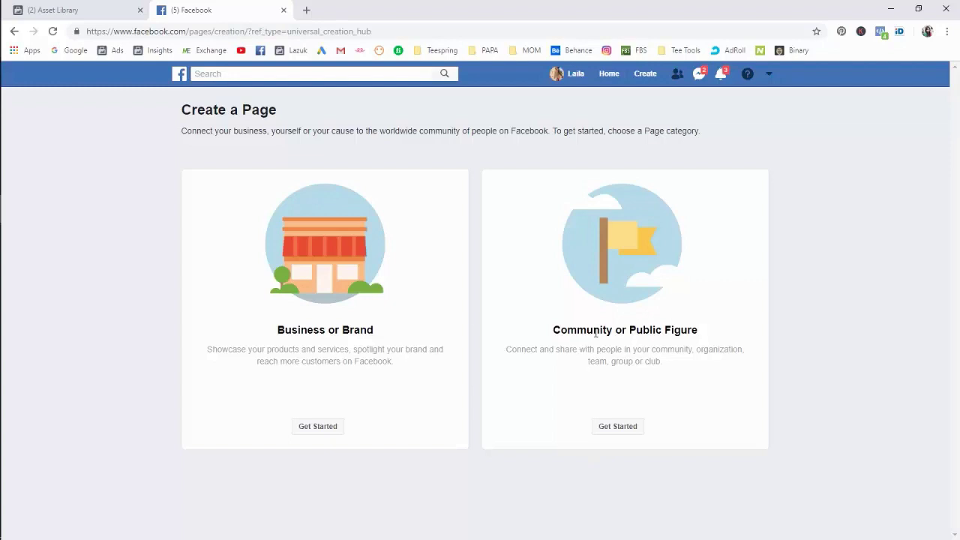
click(617, 426)
Name the page 'OfferX.Network', choose the Website category, and continue.
click(564, 249)
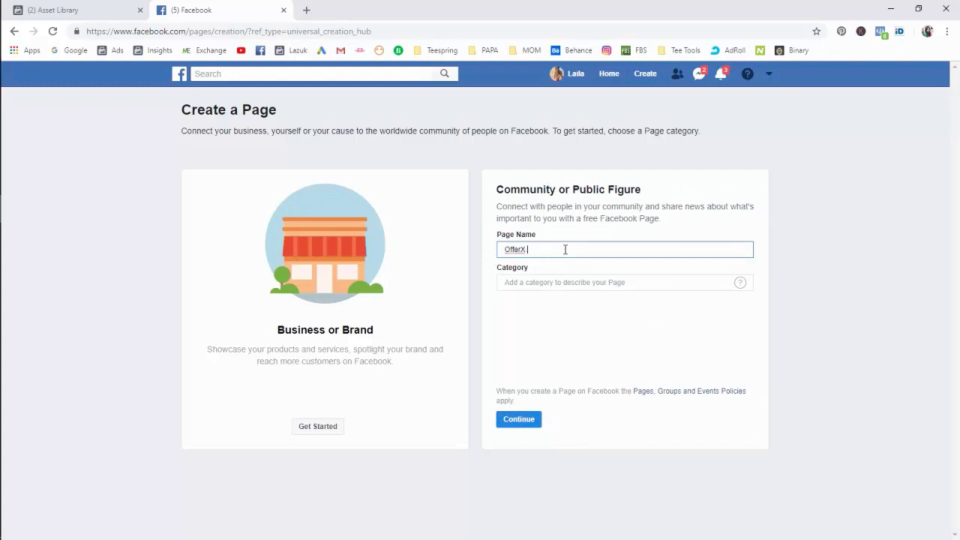
text(OfferX.Network)
click(810, 273)
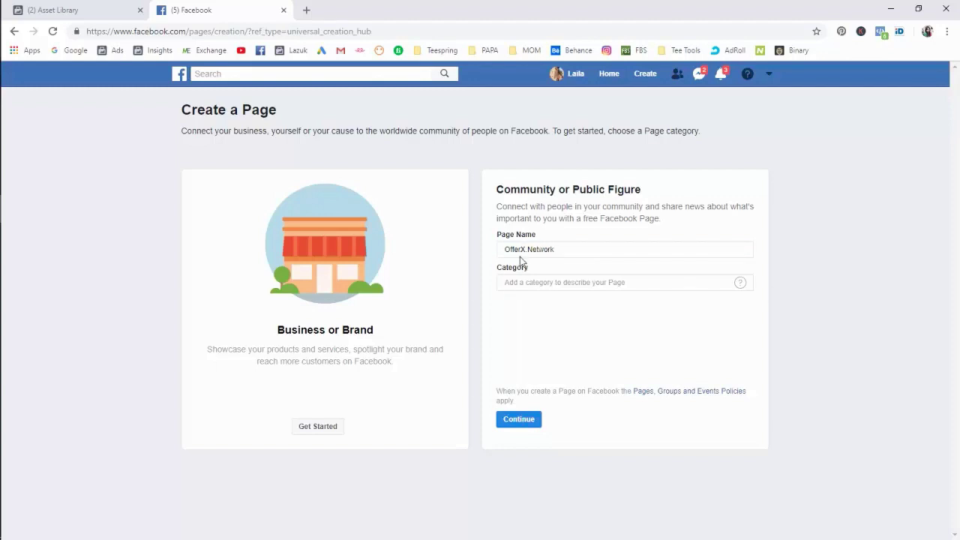
click(540, 282)
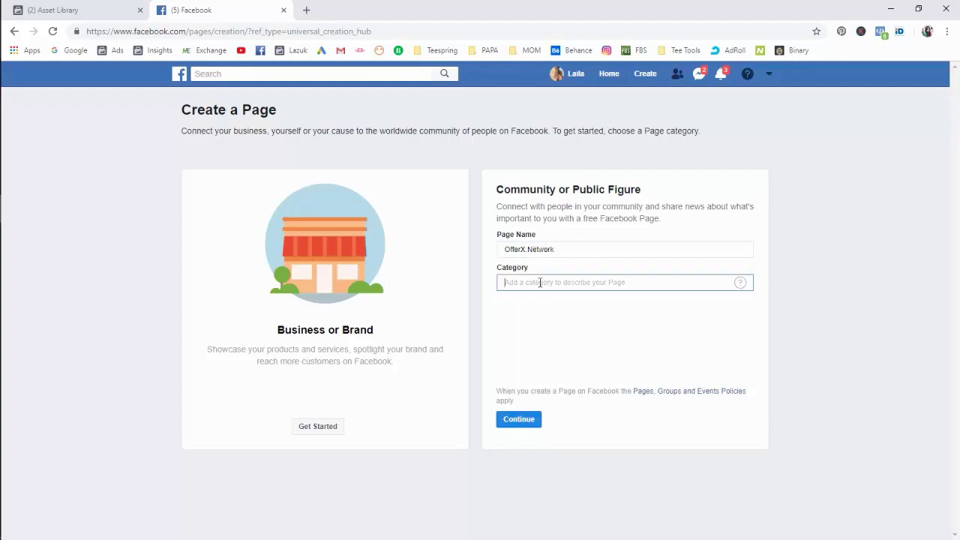
text(website)
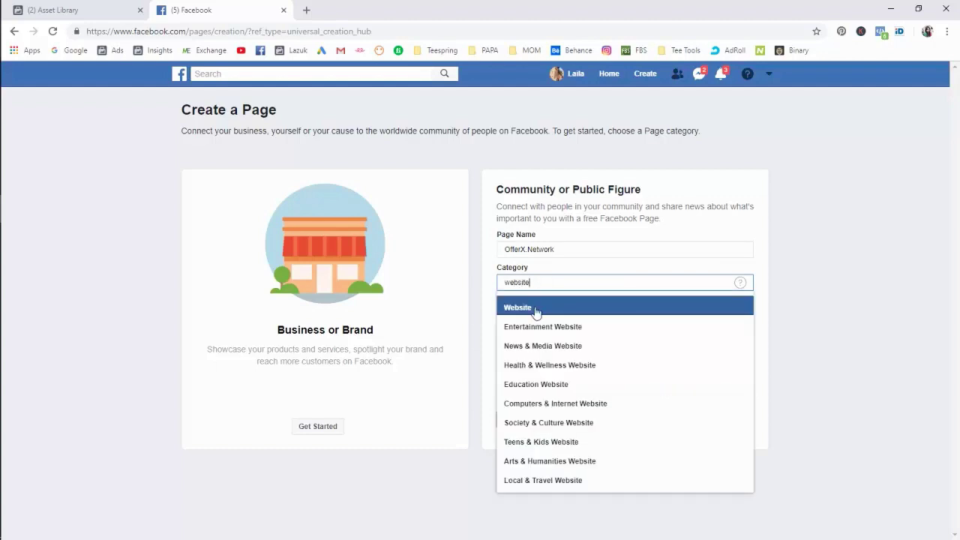
click(535, 306)
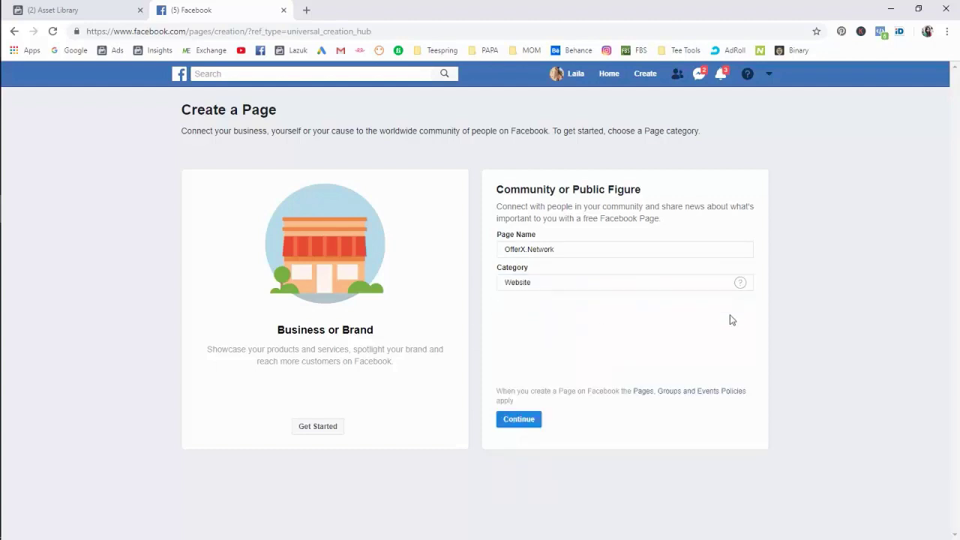
click(525, 422)
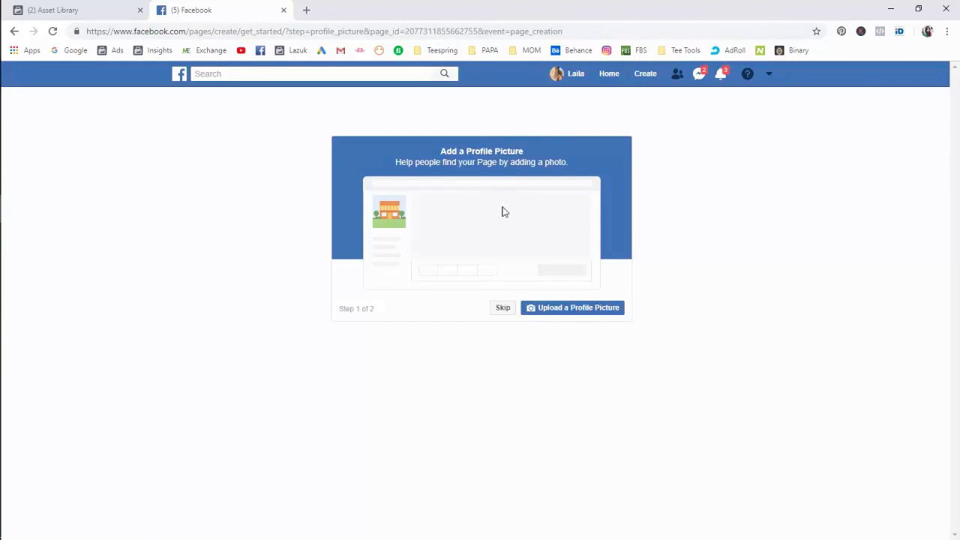
Set offerx-logo.png from the mac cosmatics folder as profile picture, skipping the cover photo.
click(570, 311)
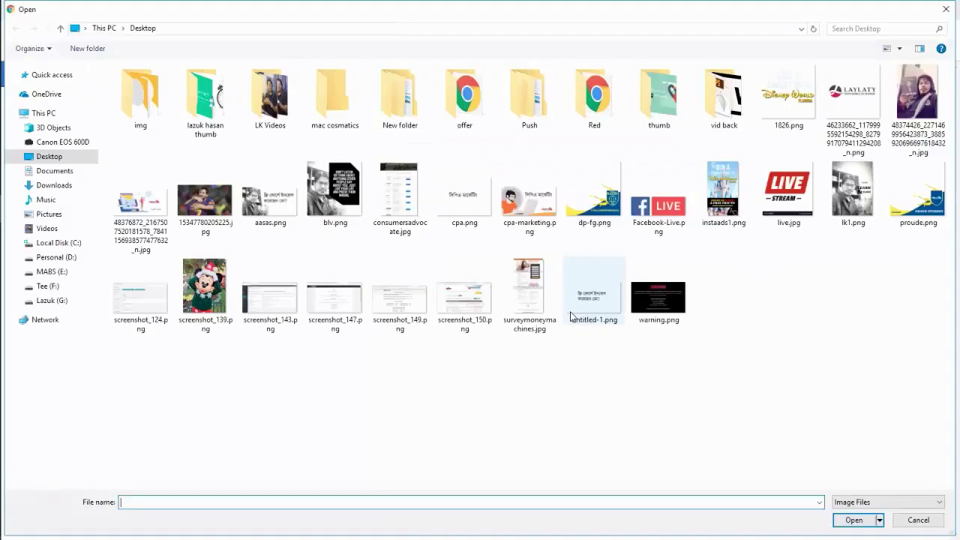
double_click(361, 137)
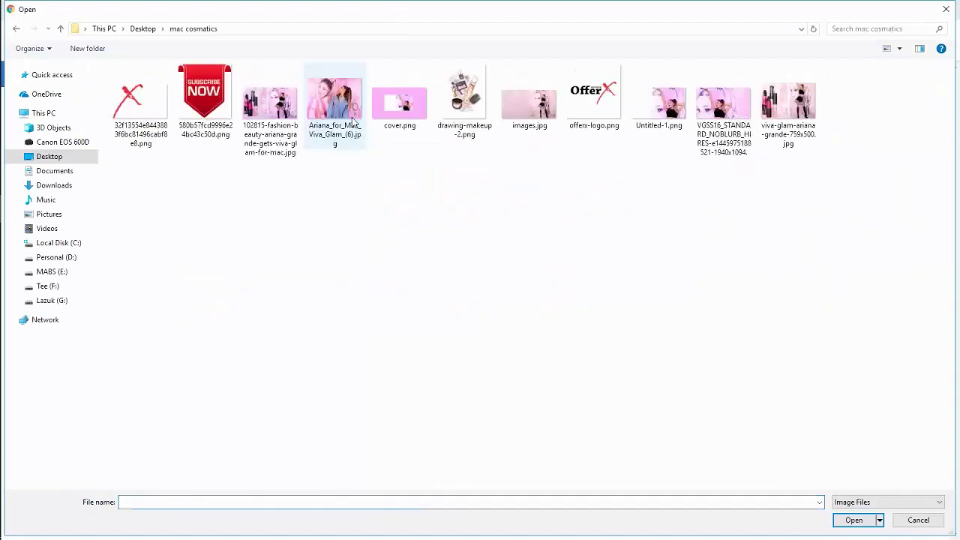
double_click(593, 97)
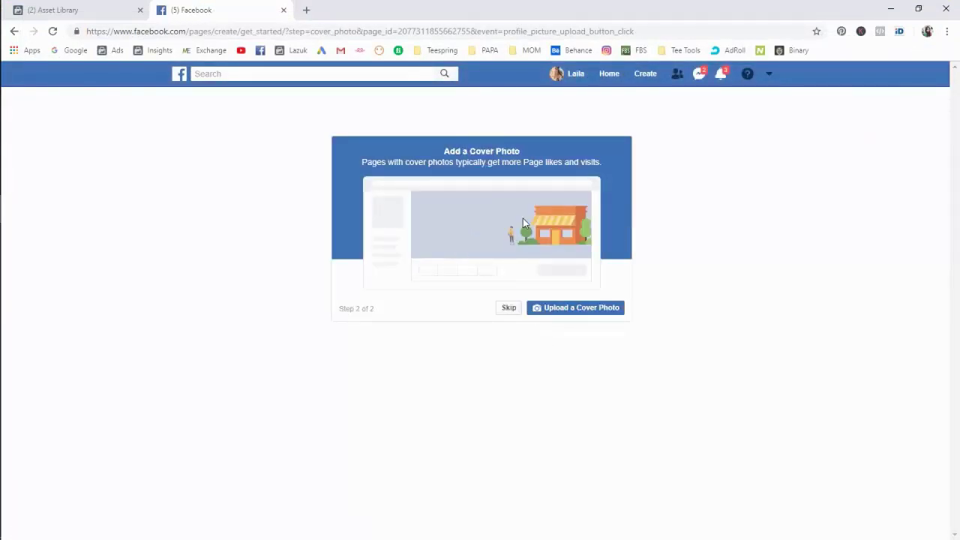
click(508, 308)
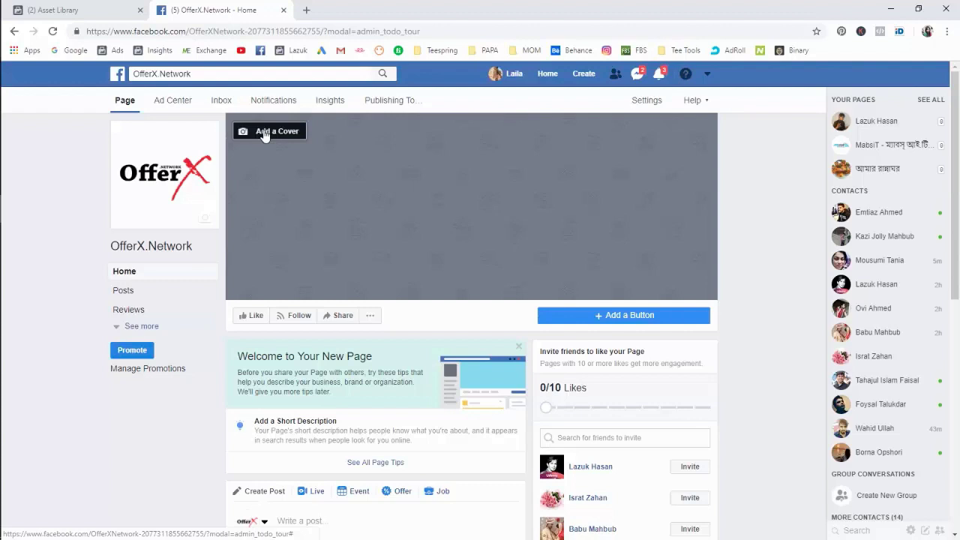
click(263, 133)
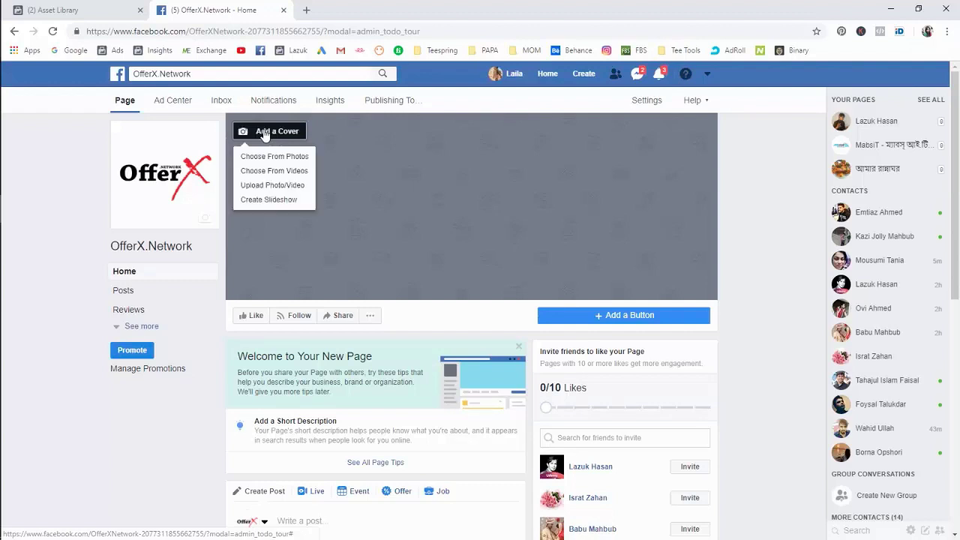
click(285, 191)
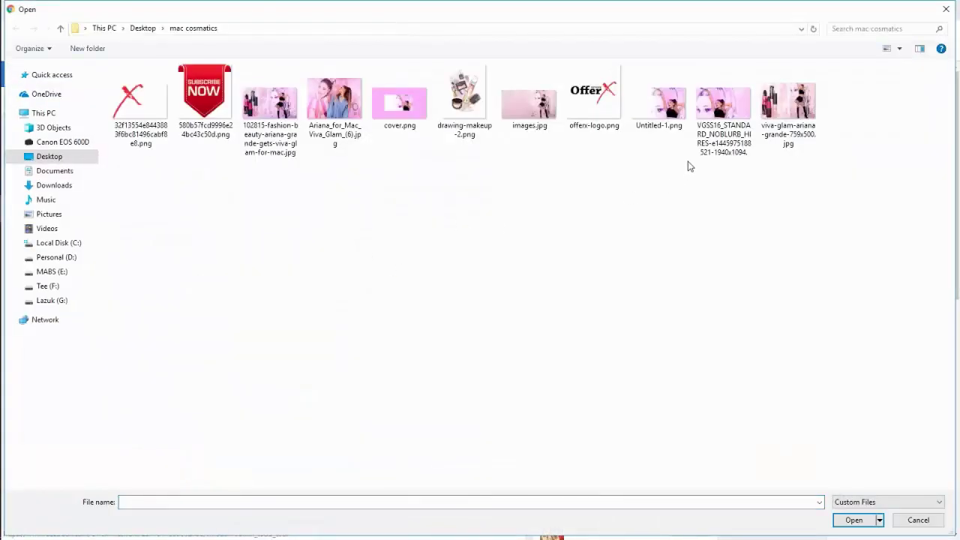
double_click(723, 105)
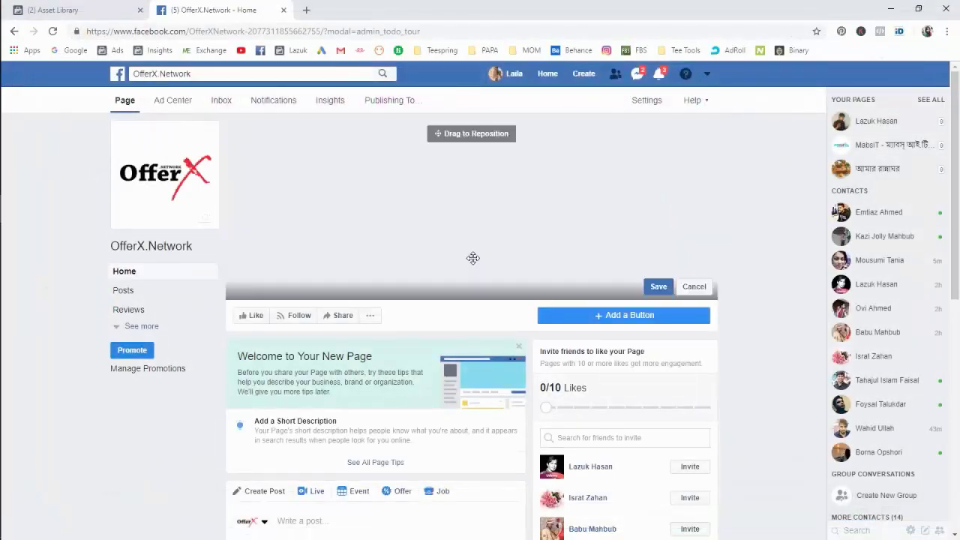
mouse_move(476, 255)
mouse_down()
mouse_move(495, 241)
mouse_move(499, 284)
mouse_move(518, 199)
mouse_up()
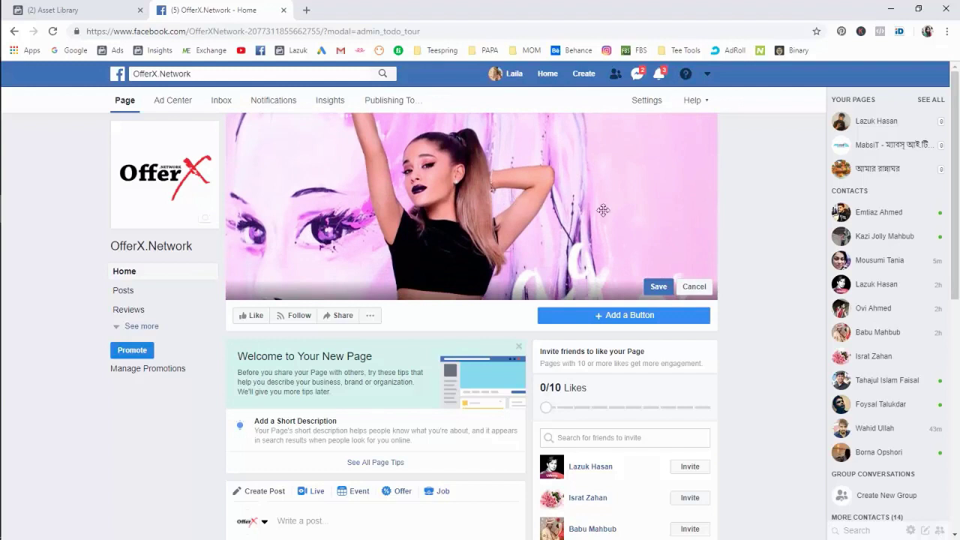
click(691, 288)
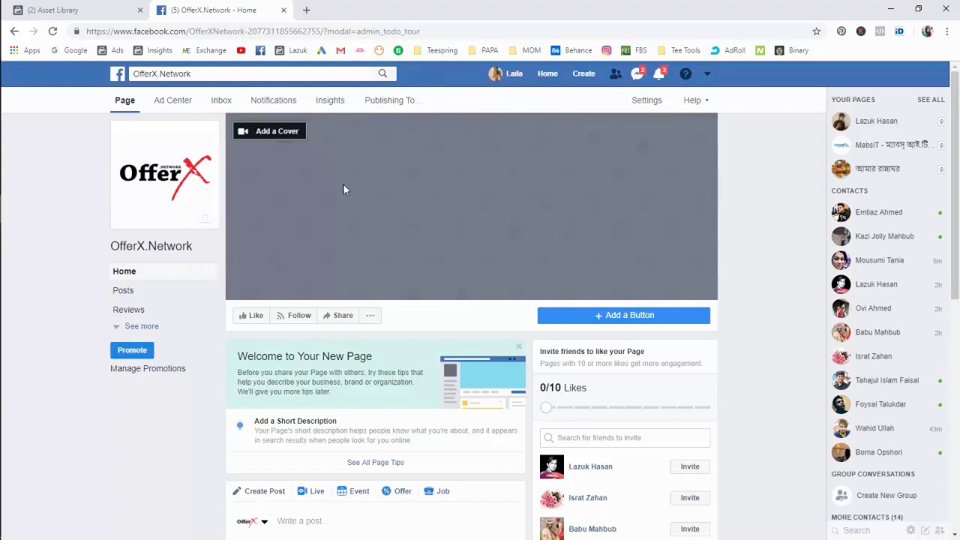
click(284, 138)
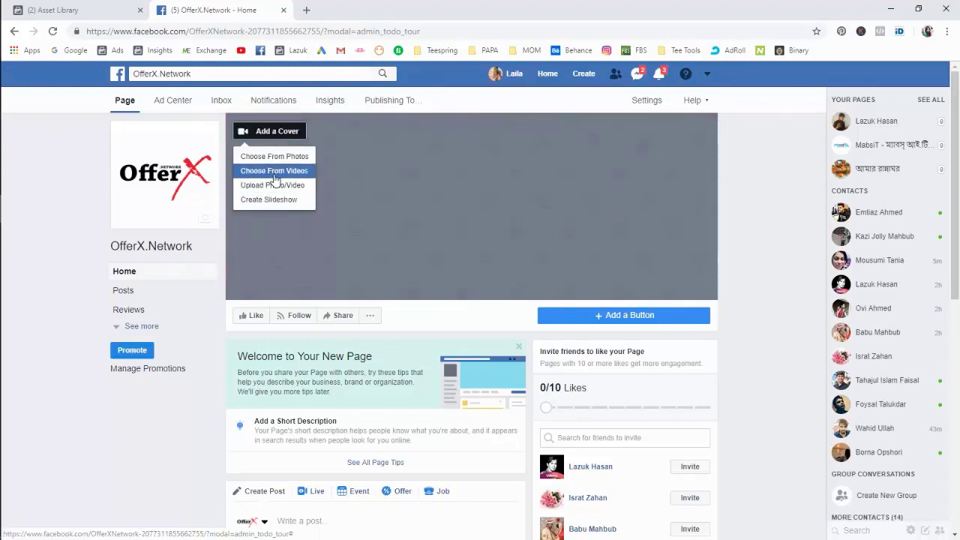
click(272, 186)
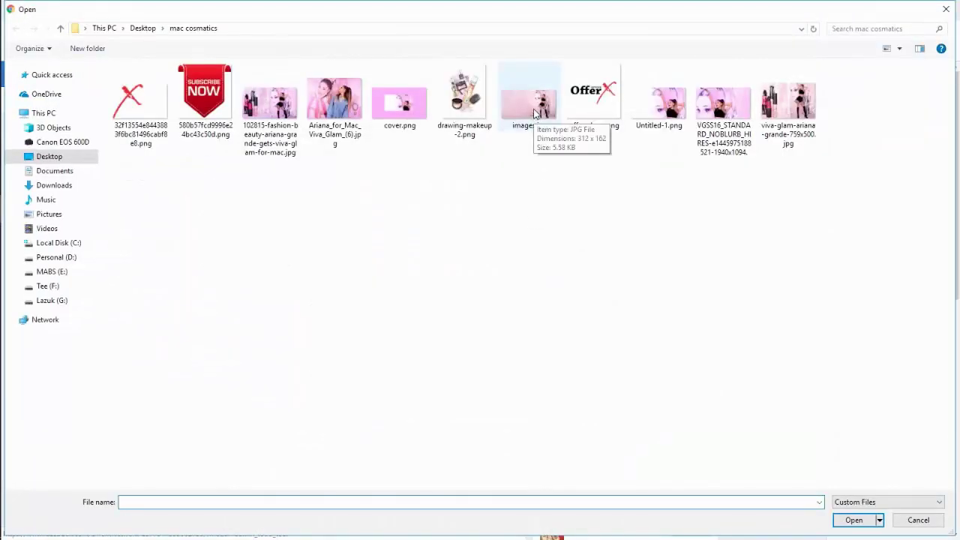
double_click(535, 112)
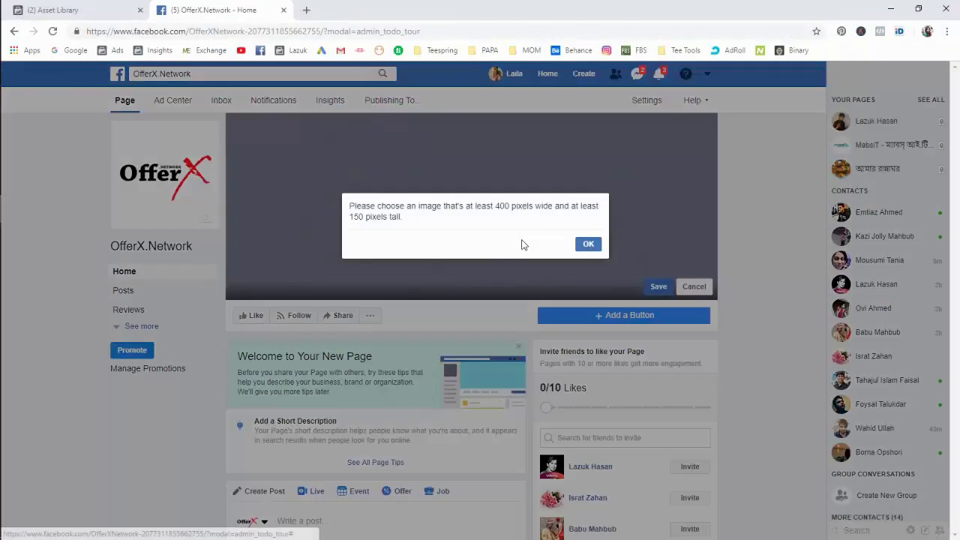
click(588, 244)
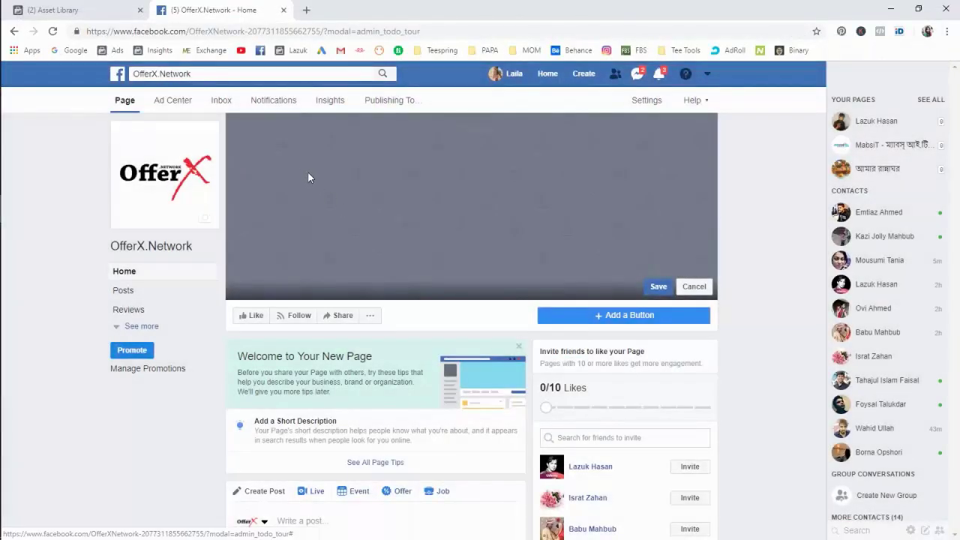
click(692, 285)
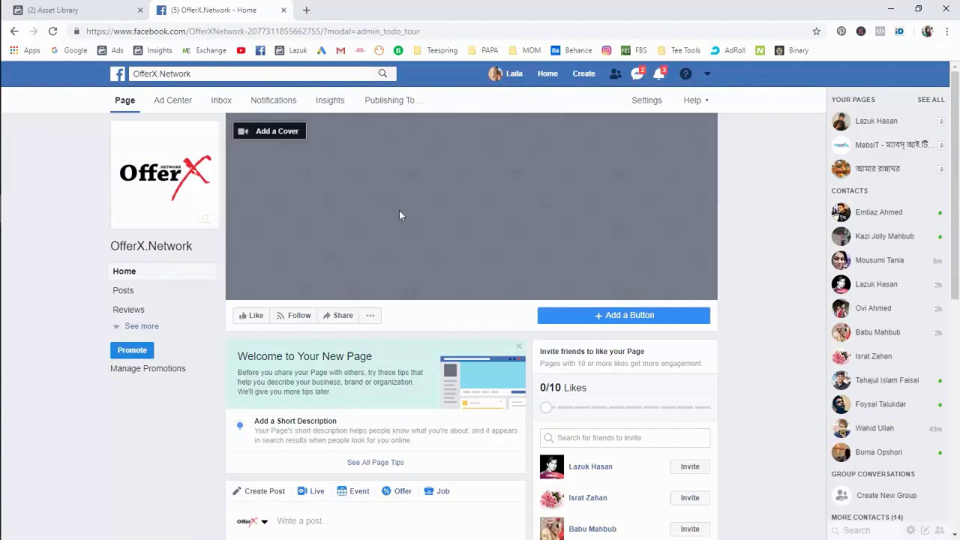
Upload Untitled-1.png as the cover photo, reposition it in the banner, and save.
click(295, 141)
click(303, 187)
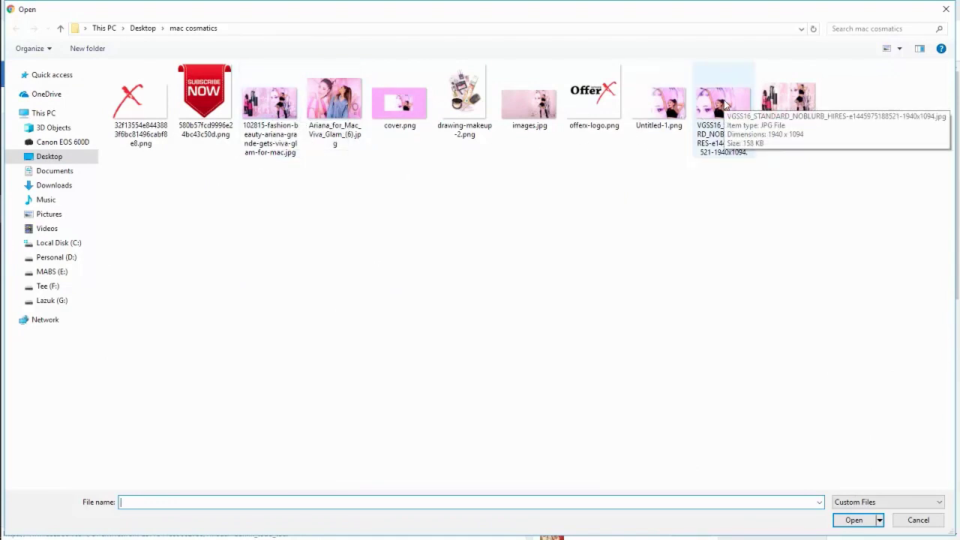
double_click(657, 120)
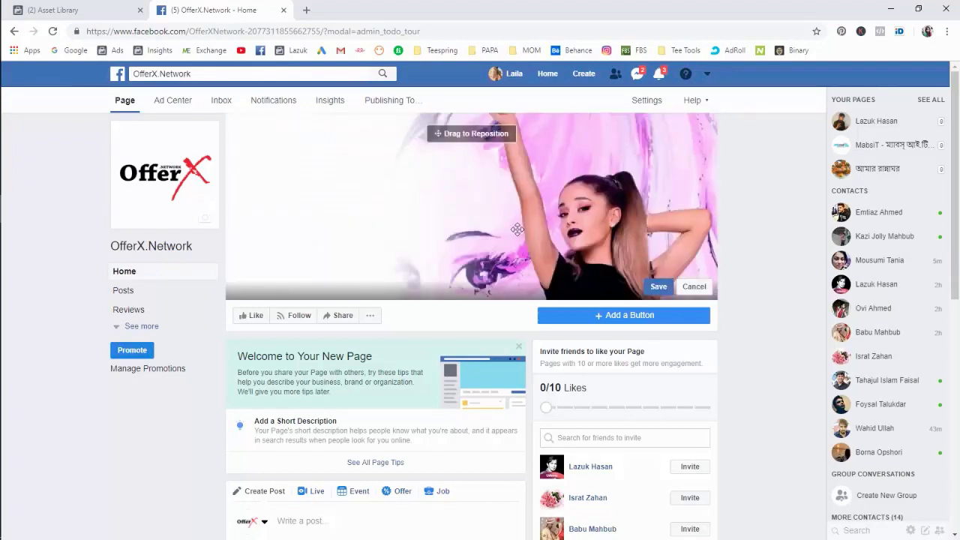
drag(517, 228, 527, 177)
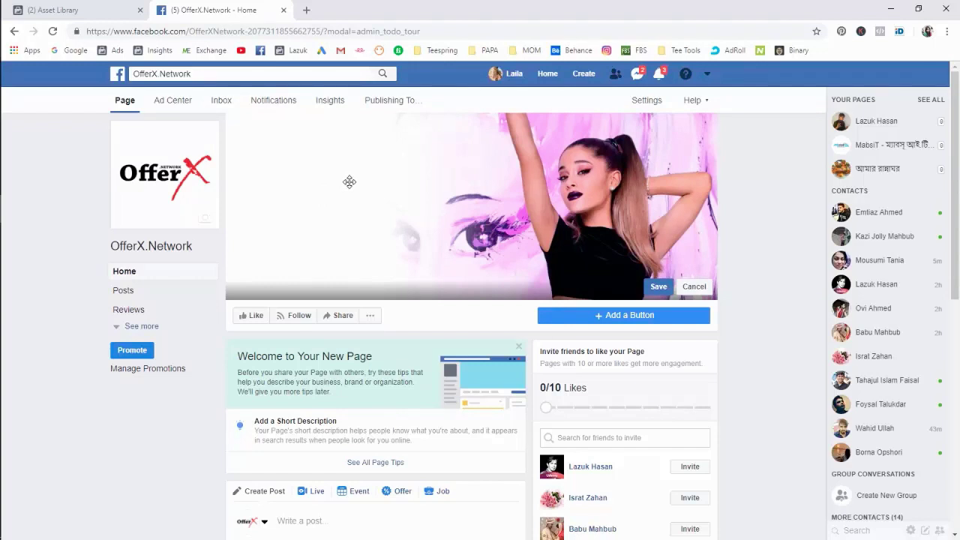
click(664, 293)
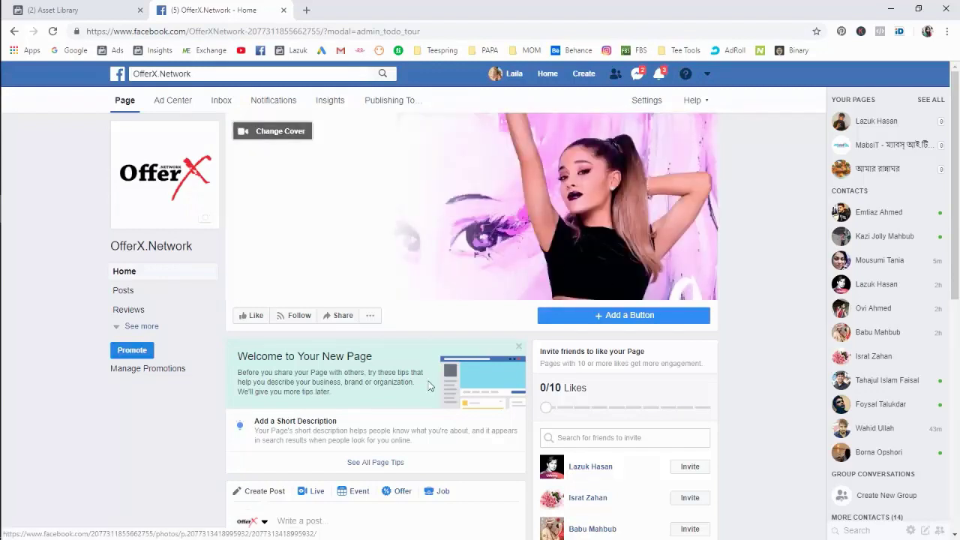
scroll(399, 386, down, 1)
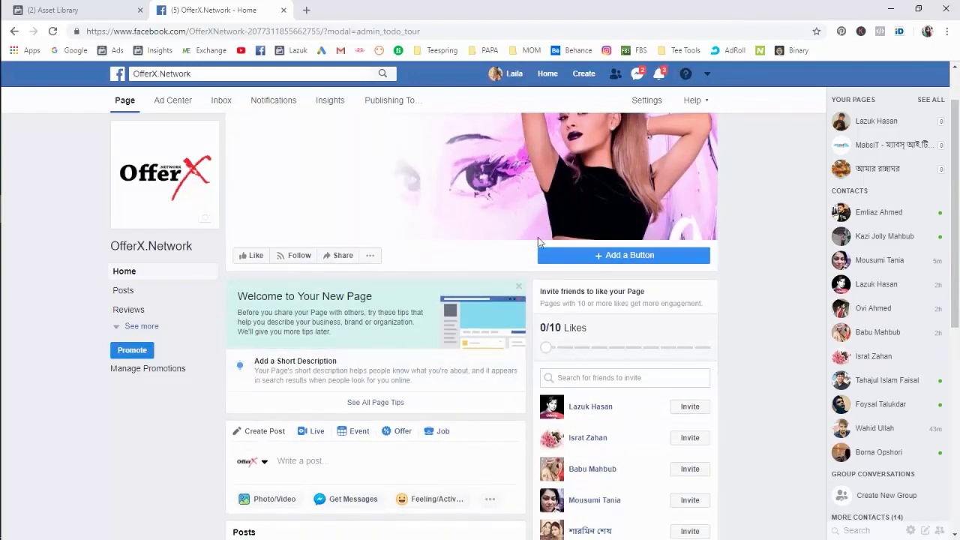
scroll(541, 243, up, 1)
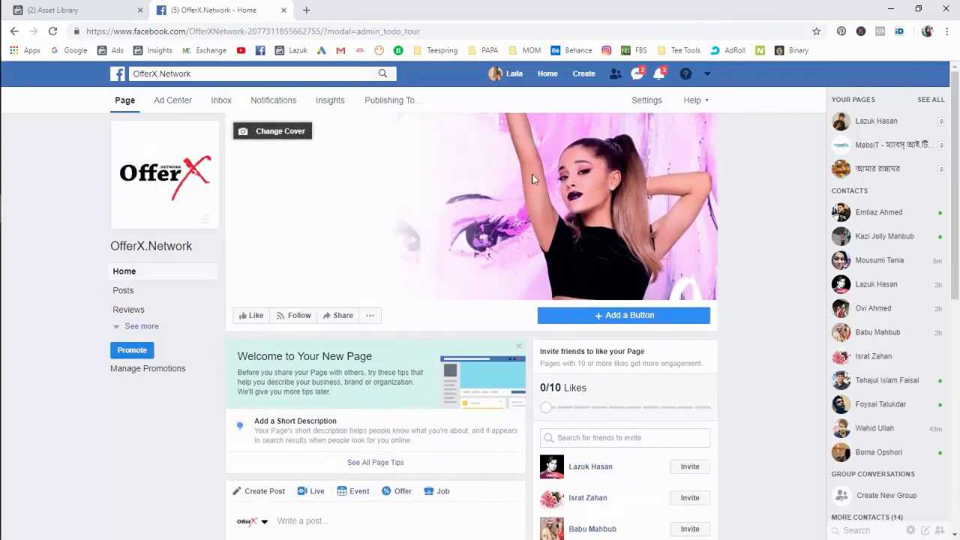
scroll(375, 283, down, 1)
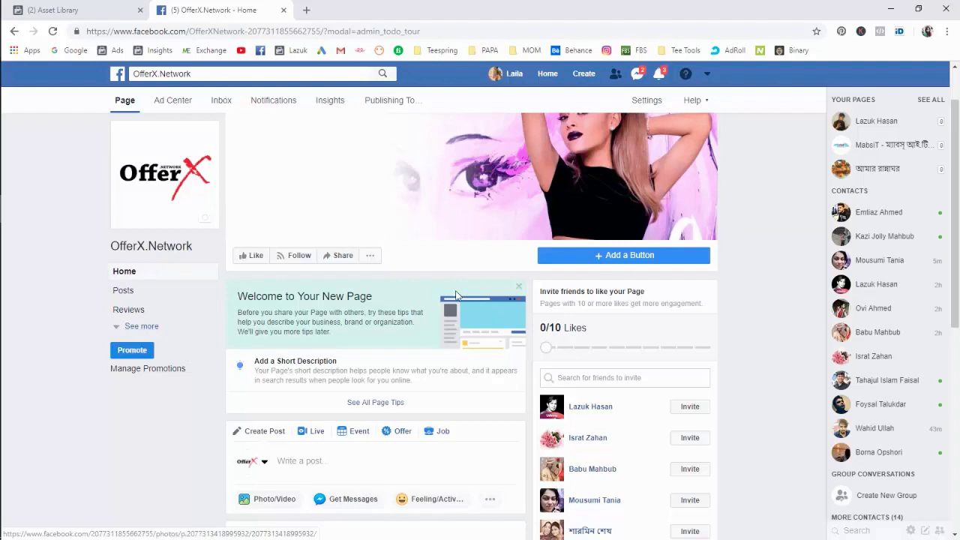
Open the page's Page Info settings, then bring the open note window forward.
click(645, 102)
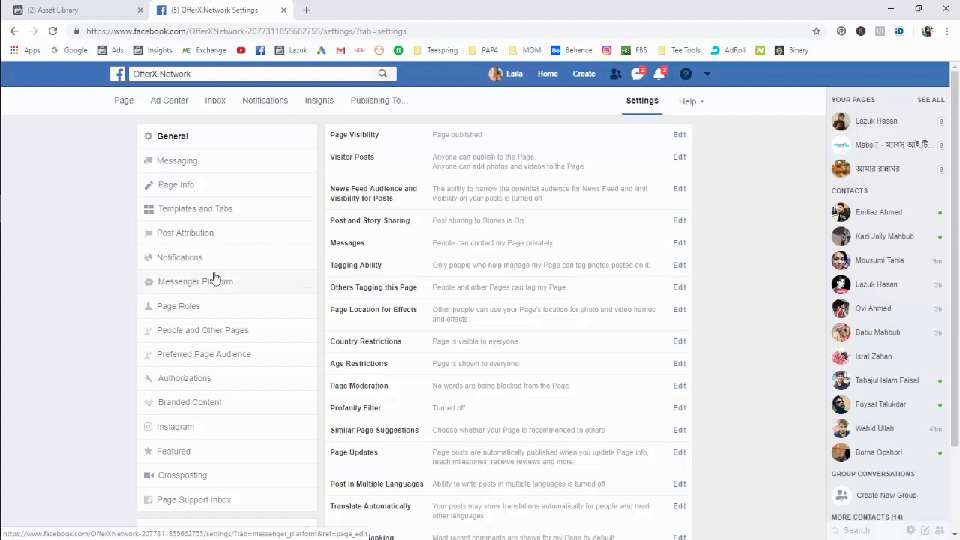
click(201, 189)
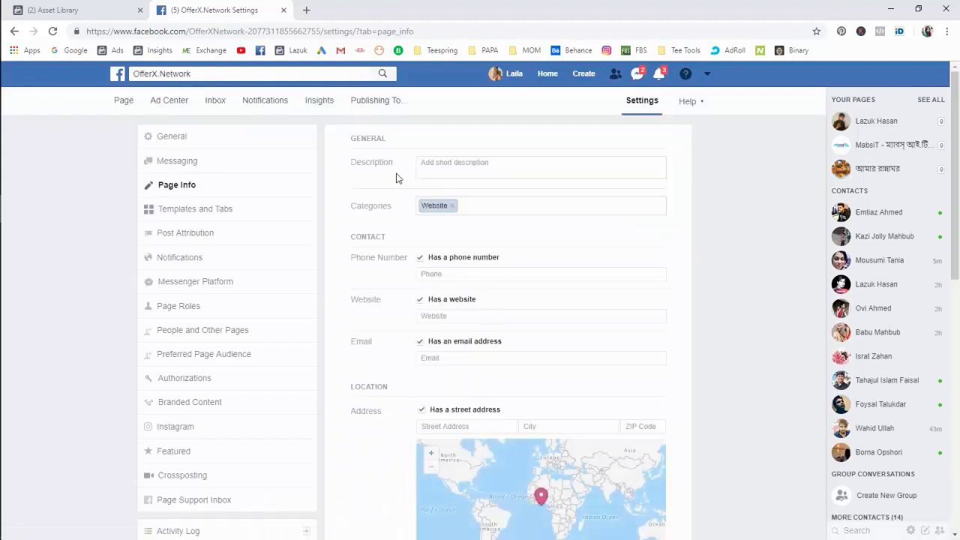
mouse_move(4, 150)
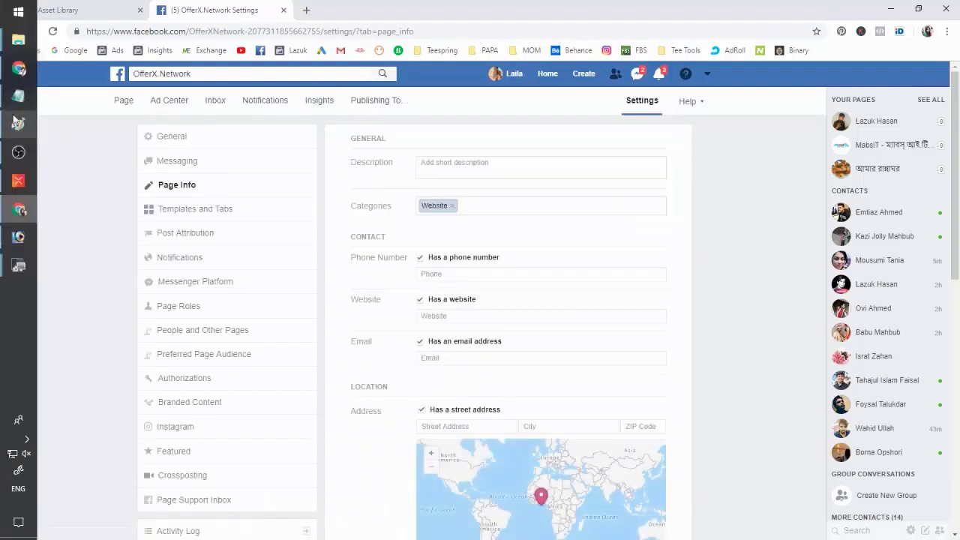
click(13, 96)
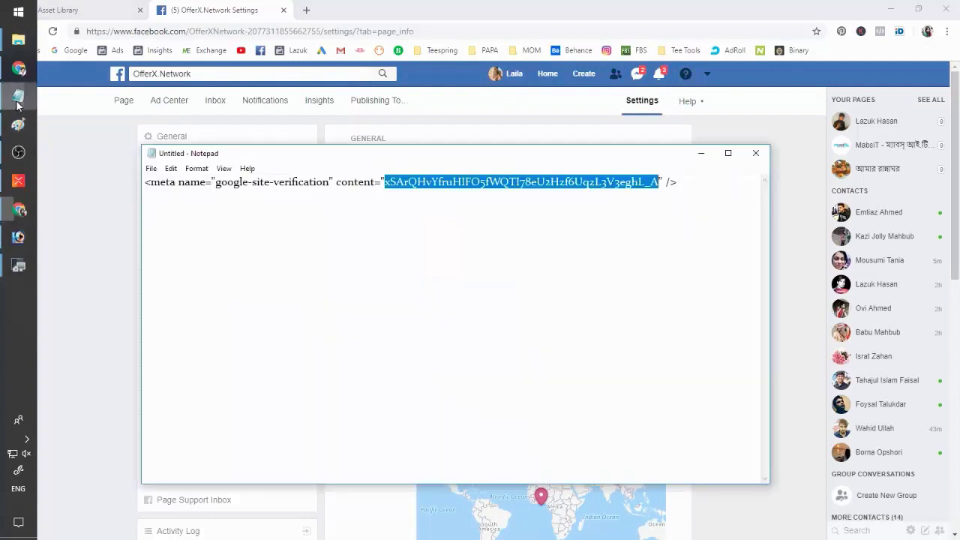
Discard the unsaved meta-tag note, open mac videos.txt, and select all its text.
click(755, 153)
click(498, 277)
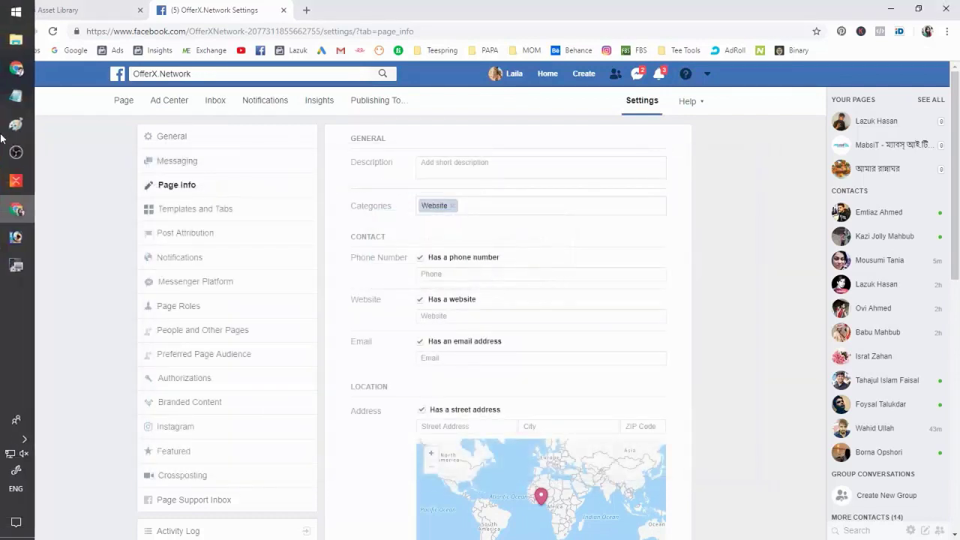
mouse_move(8, 43)
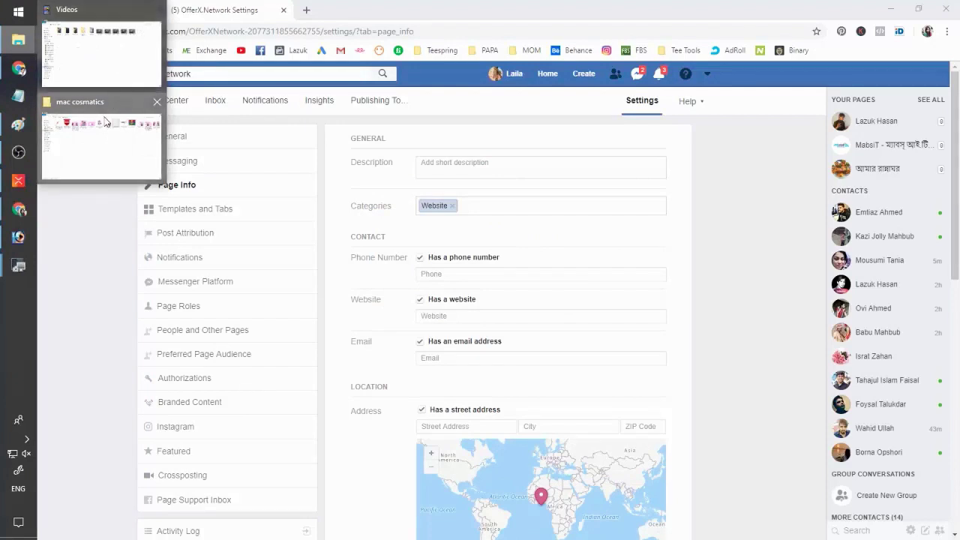
click(82, 135)
double_click(590, 84)
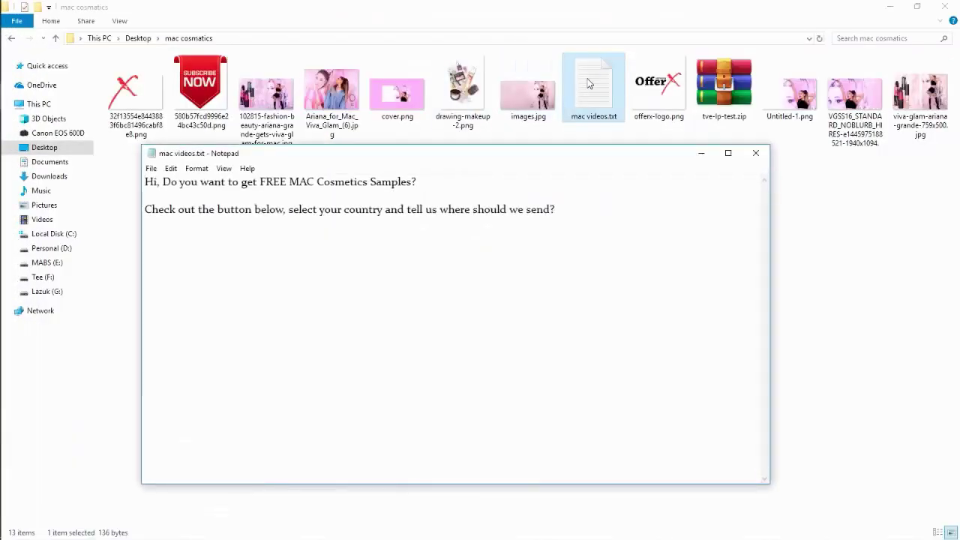
key(ctrl+a)
key(ctrl+c)
Paste the FREE MAC Cosmetics Samples promo text as the page description and save.
click(755, 152)
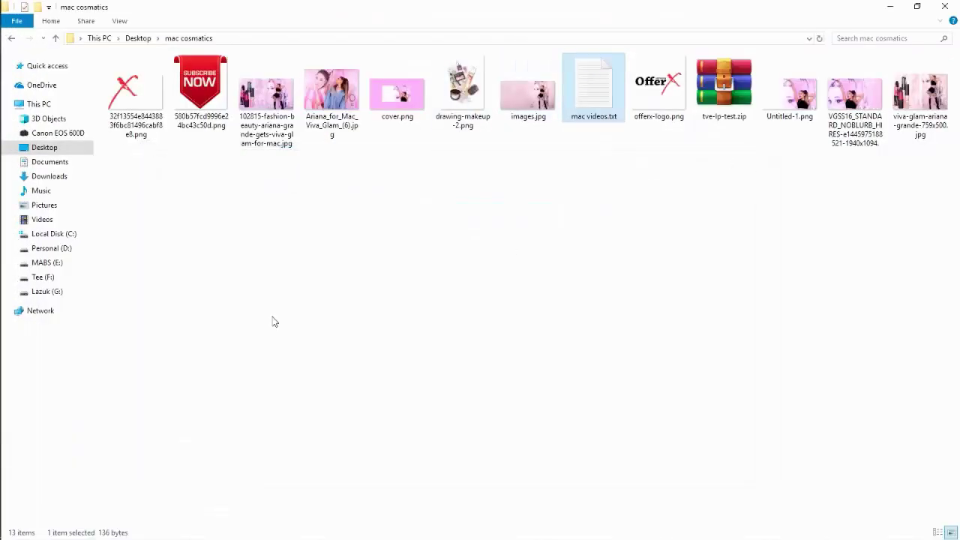
click(19, 73)
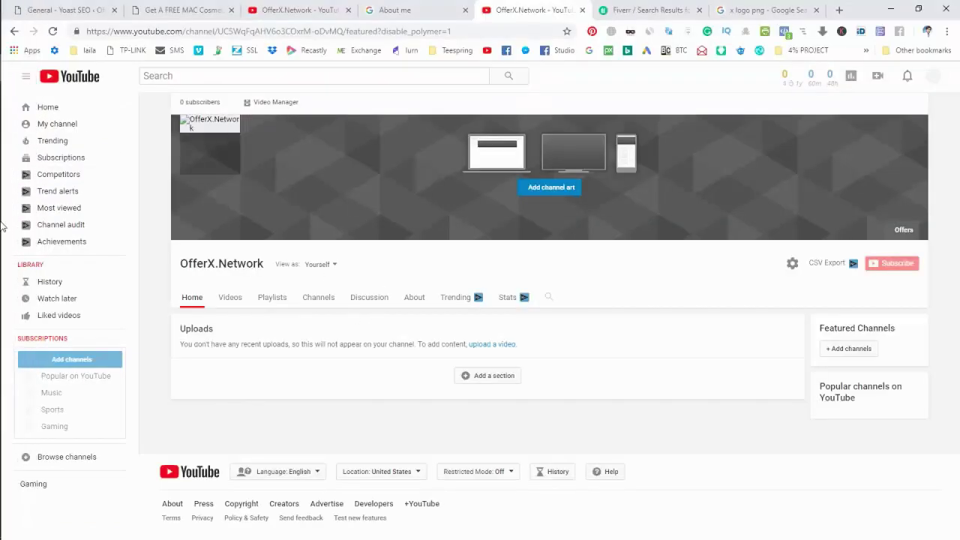
click(20, 209)
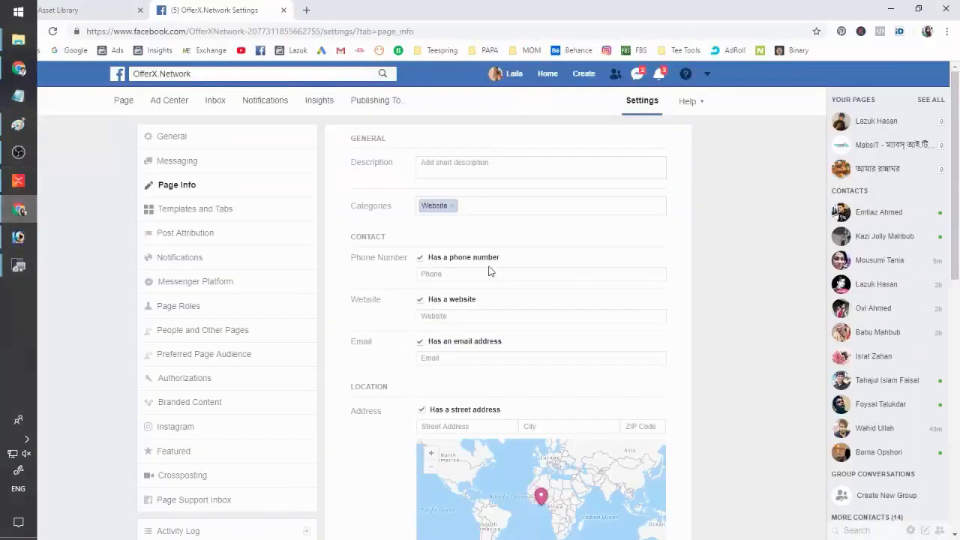
click(486, 165)
key(ctrl+v)
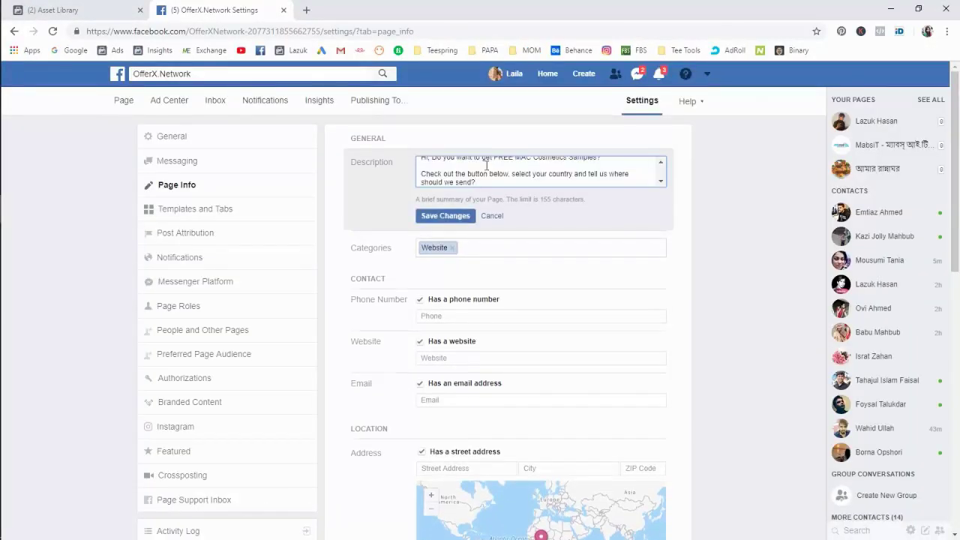
scroll(610, 172, up, 1)
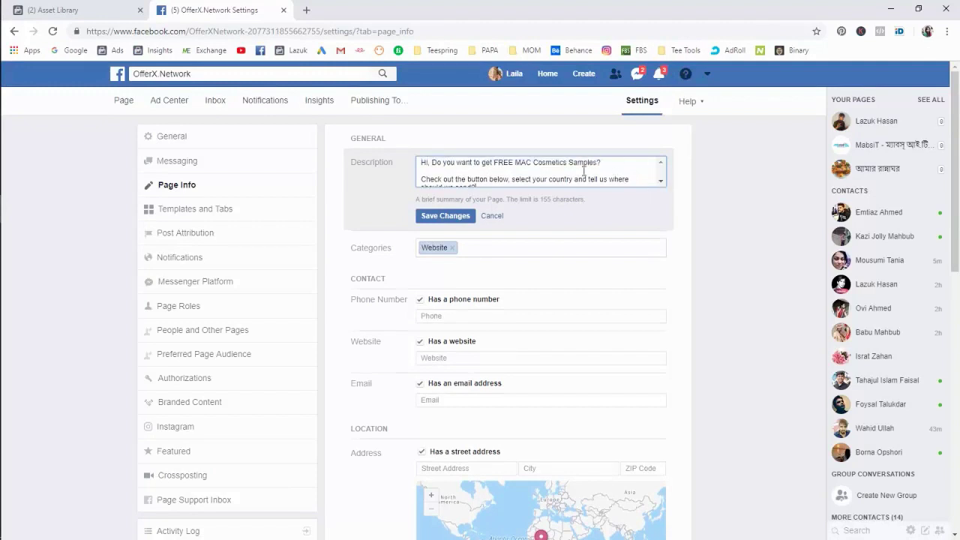
click(450, 219)
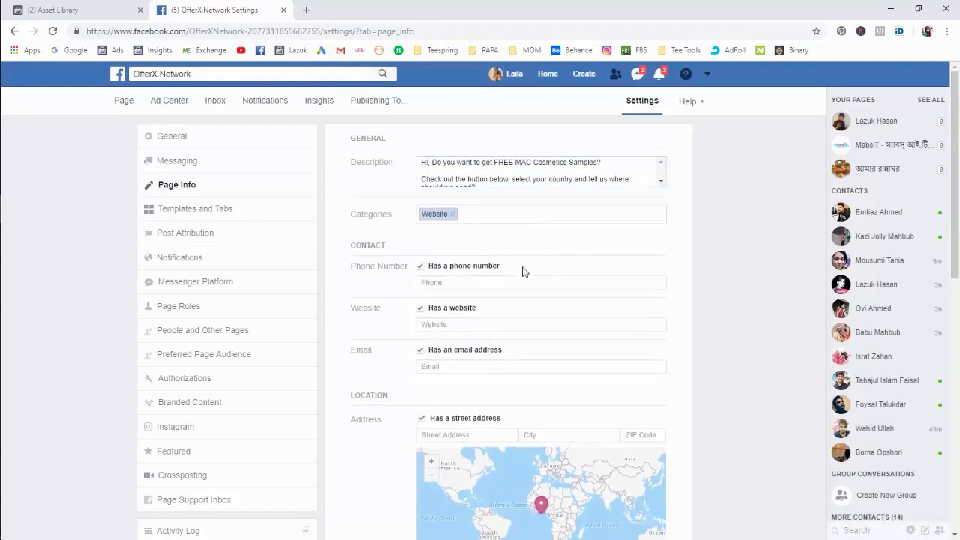
scroll(569, 268, down, 1)
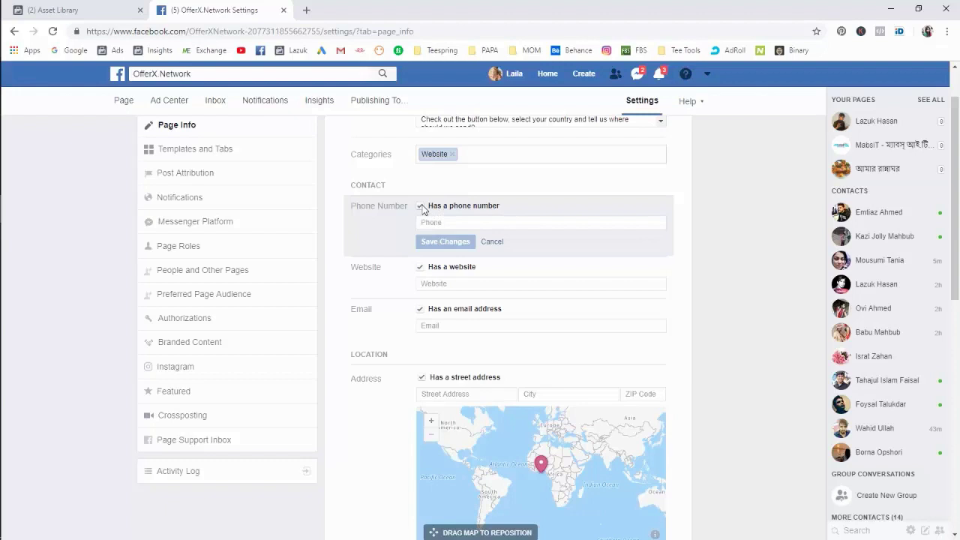
click(420, 206)
click(444, 245)
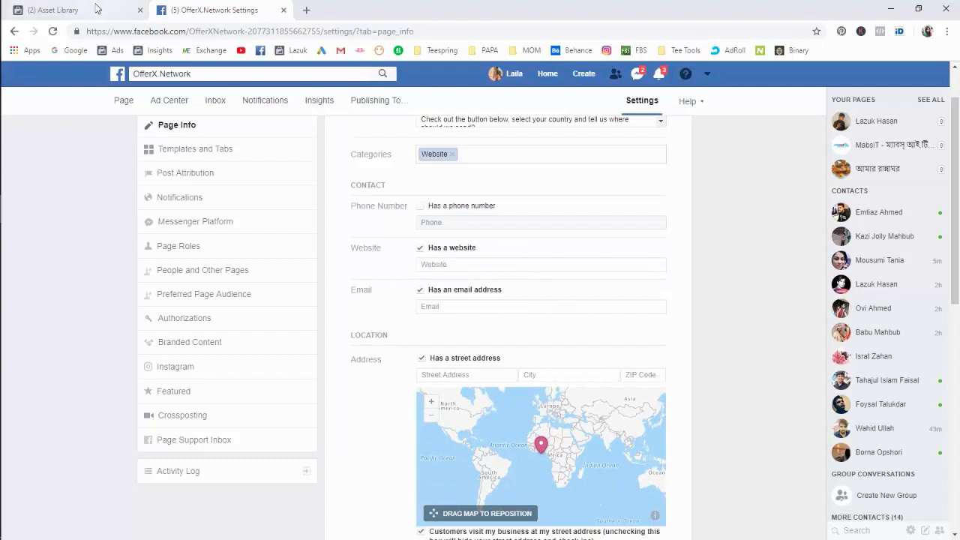
click(18, 265)
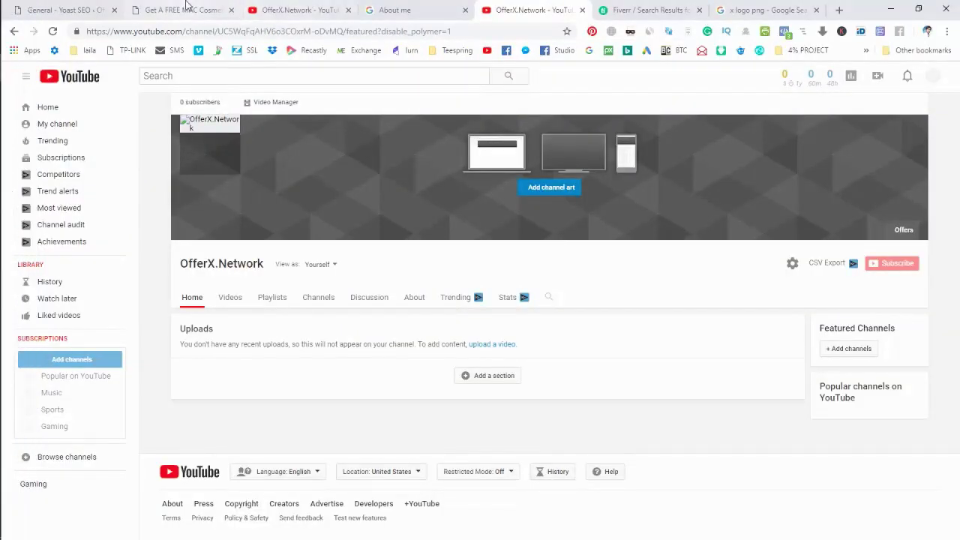
click(187, 9)
click(203, 30)
key(ctrl+c)
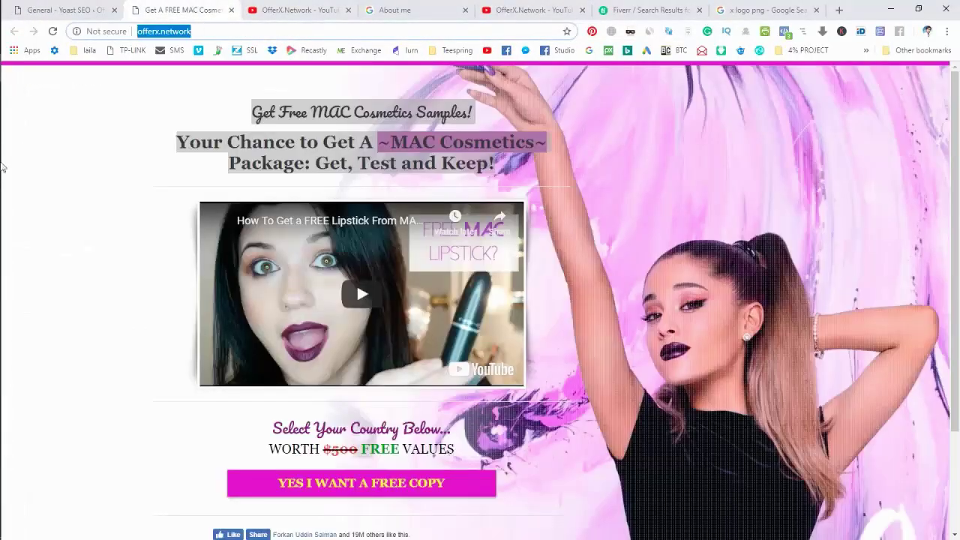
click(9, 209)
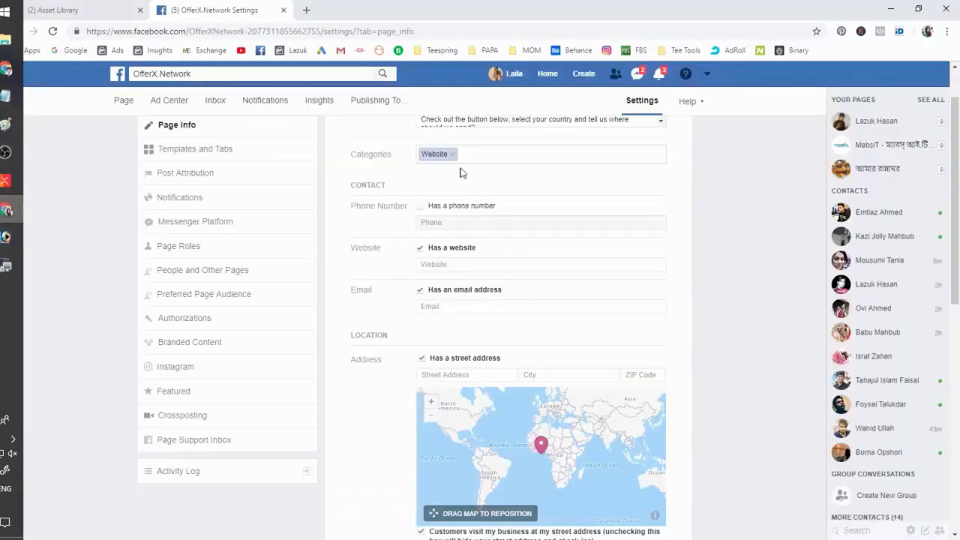
scroll(478, 218, down, 1)
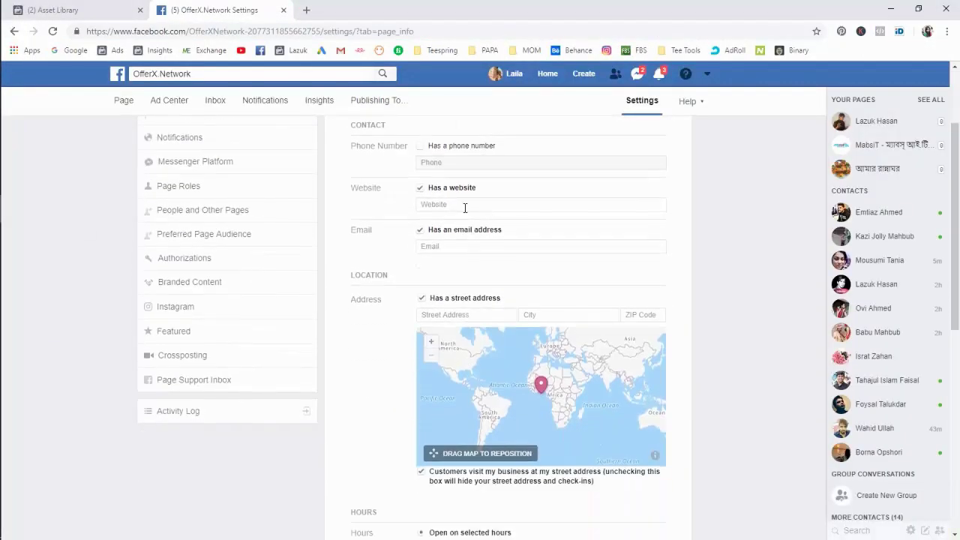
click(464, 208)
key(ctrl+v)
click(453, 222)
Enter and save the page's contact e-mail address.
click(441, 246)
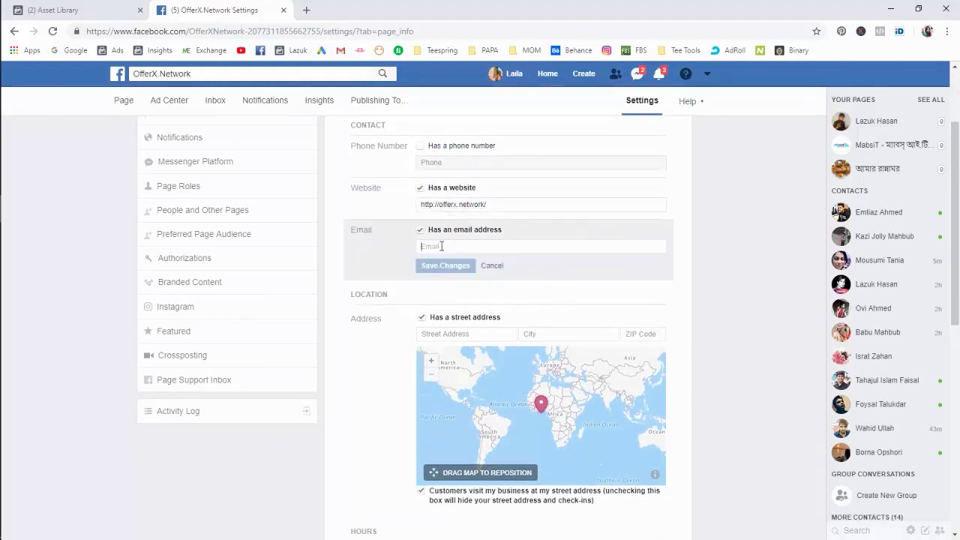
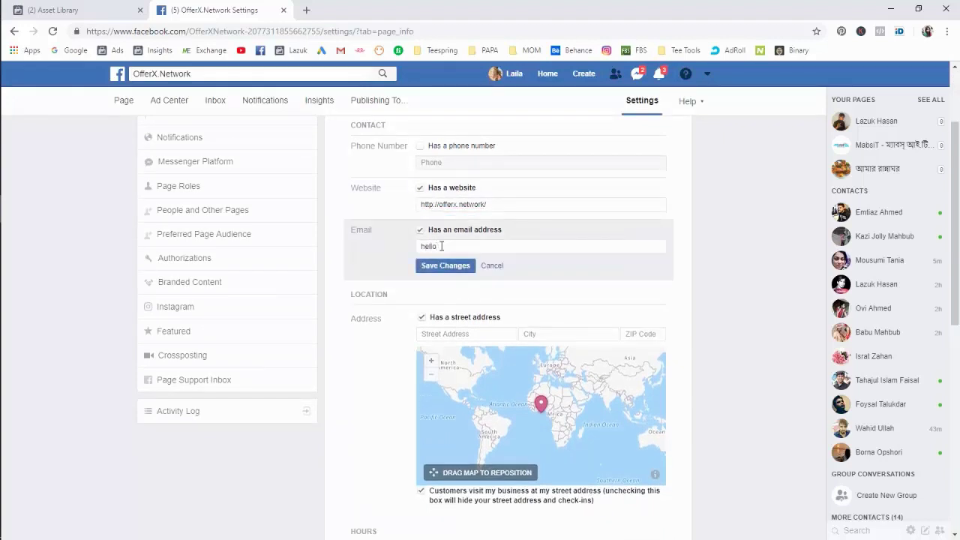
click(444, 265)
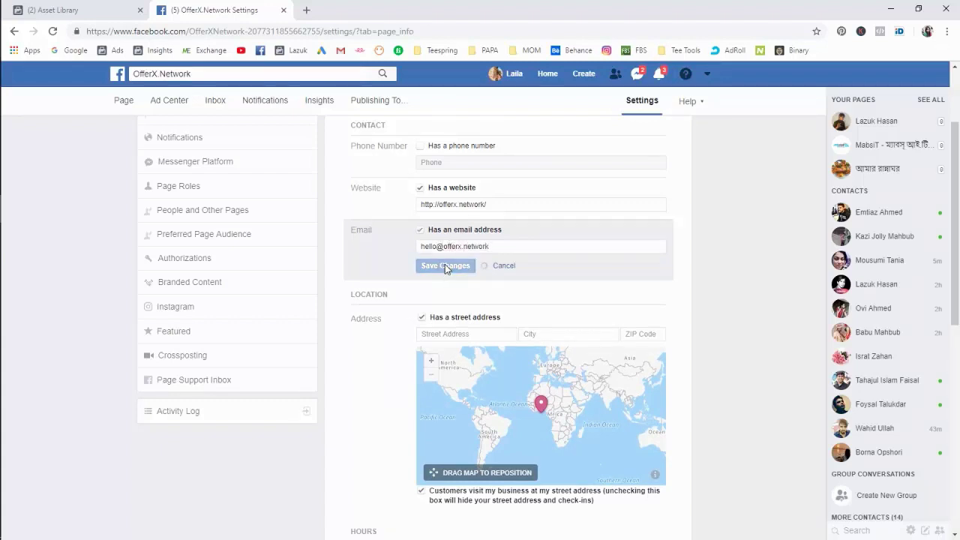
scroll(347, 365, down, 1)
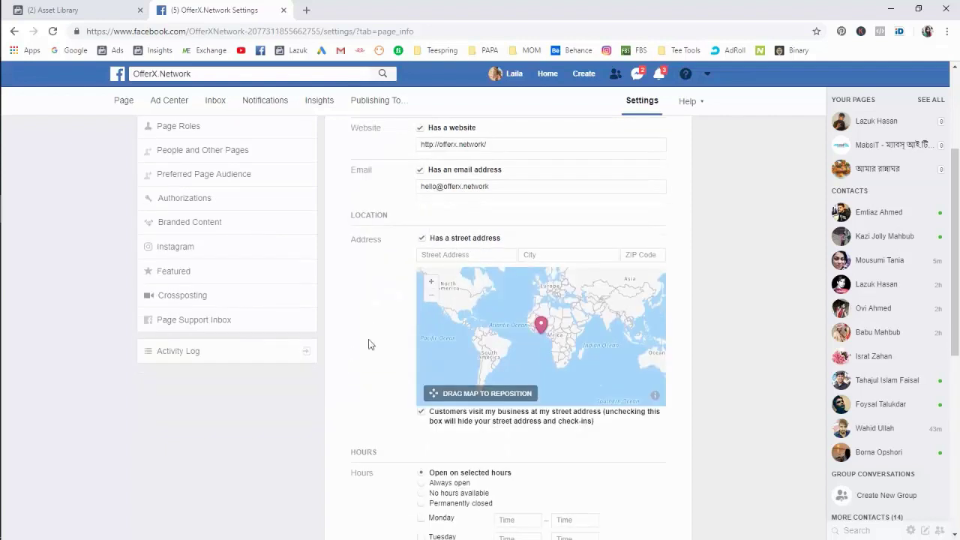
Stop listing a street address for the page and save the location change.
scroll(369, 344, down, 1)
scroll(368, 344, up, 2)
scroll(368, 344, down, 1)
click(421, 238)
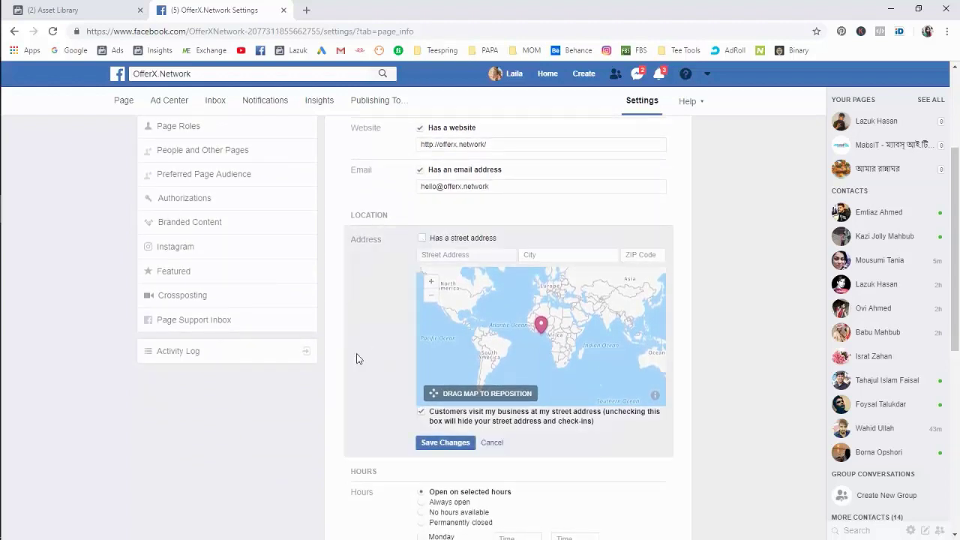
scroll(385, 376, down, 1)
click(441, 383)
Set the page hours to Always open.
scroll(393, 337, down, 3)
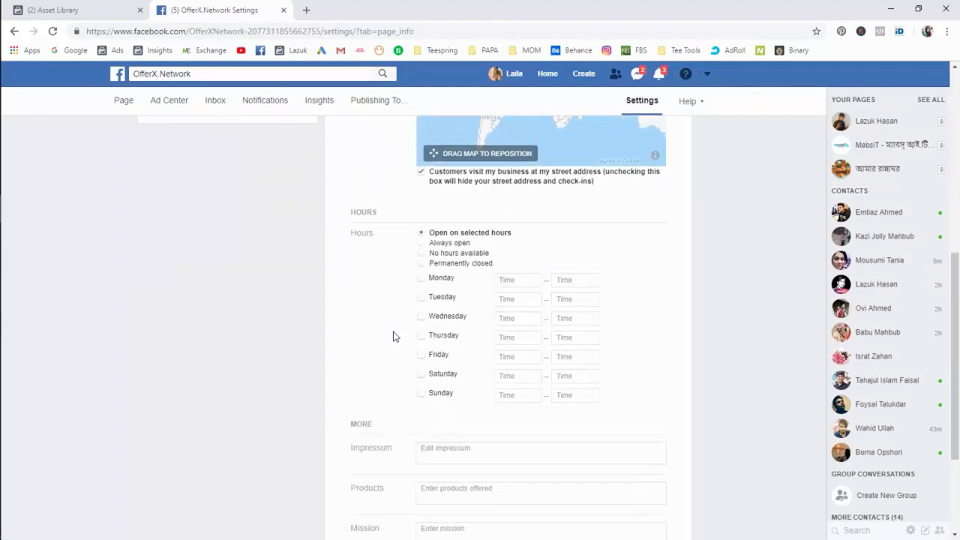
click(450, 245)
click(443, 280)
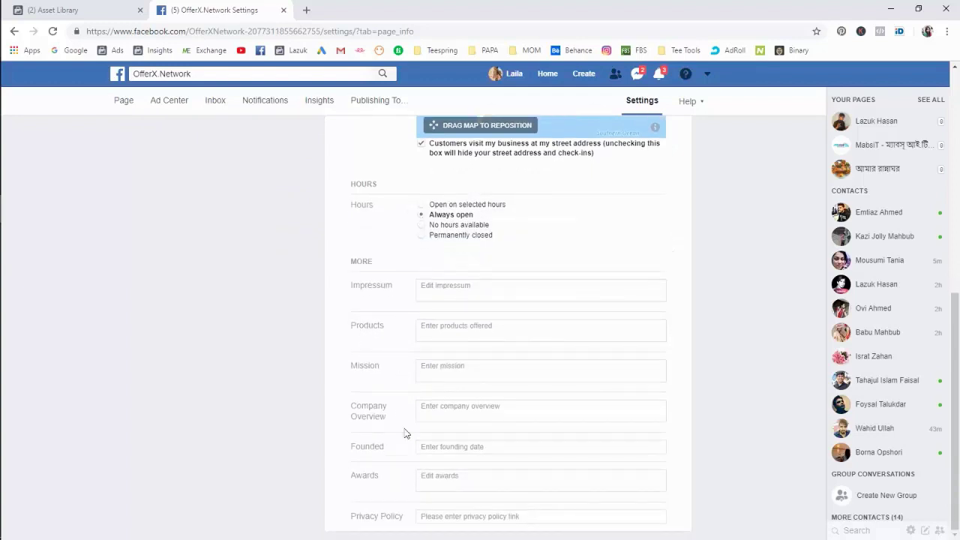
scroll(442, 474, up, 10)
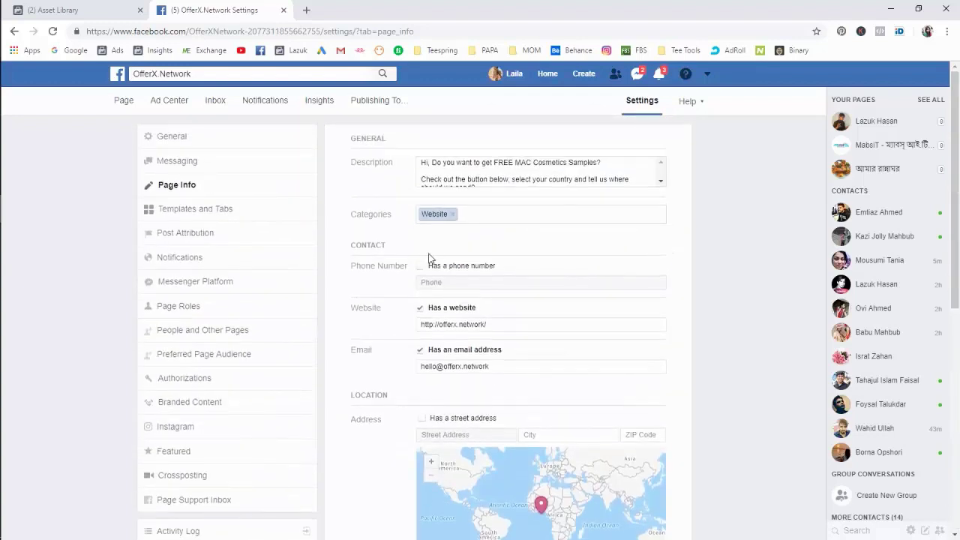
scroll(428, 258, down, 8)
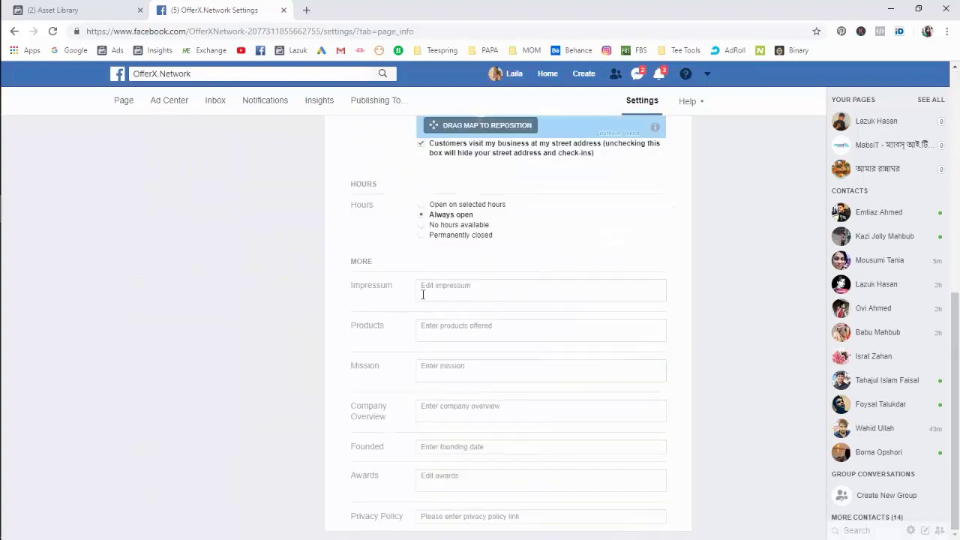
click(438, 516)
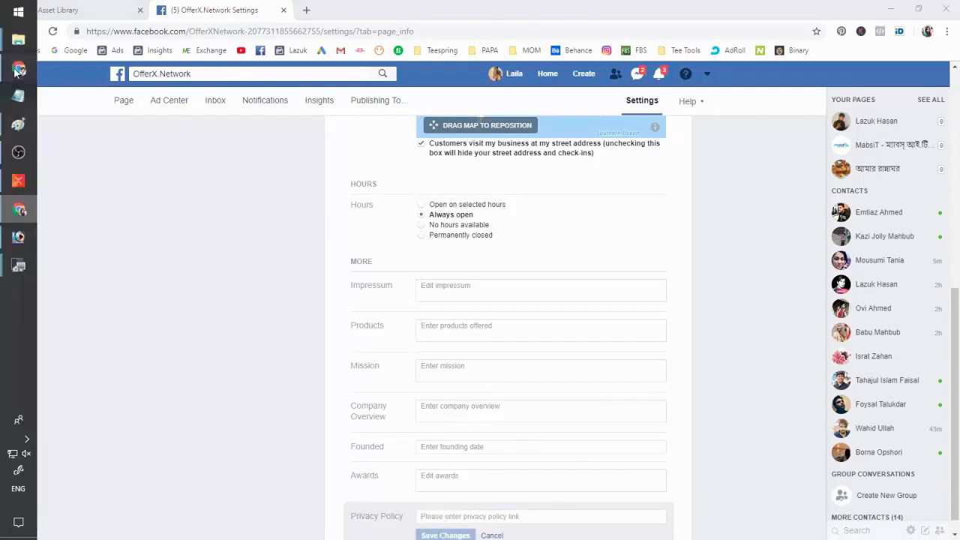
click(9, 72)
scroll(409, 378, down, 2)
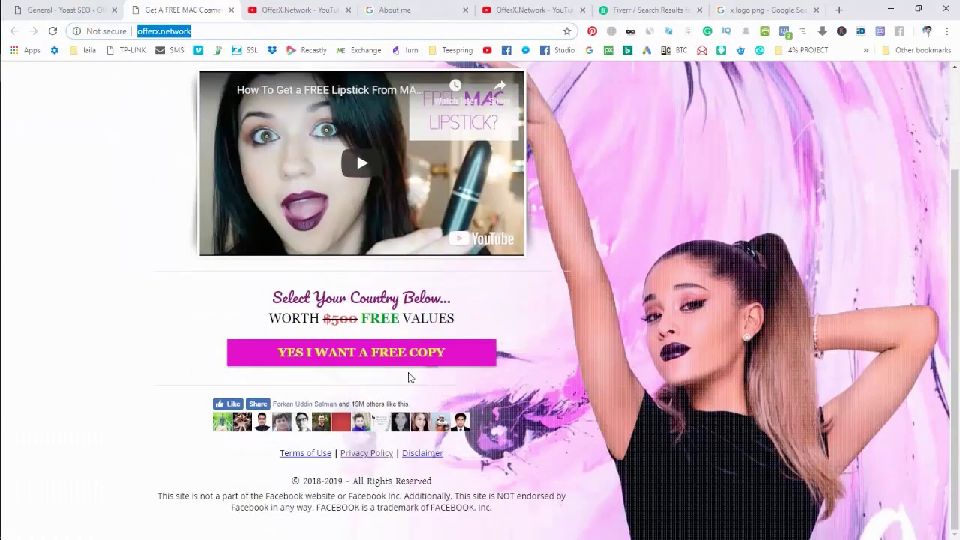
right_click(364, 456)
click(403, 424)
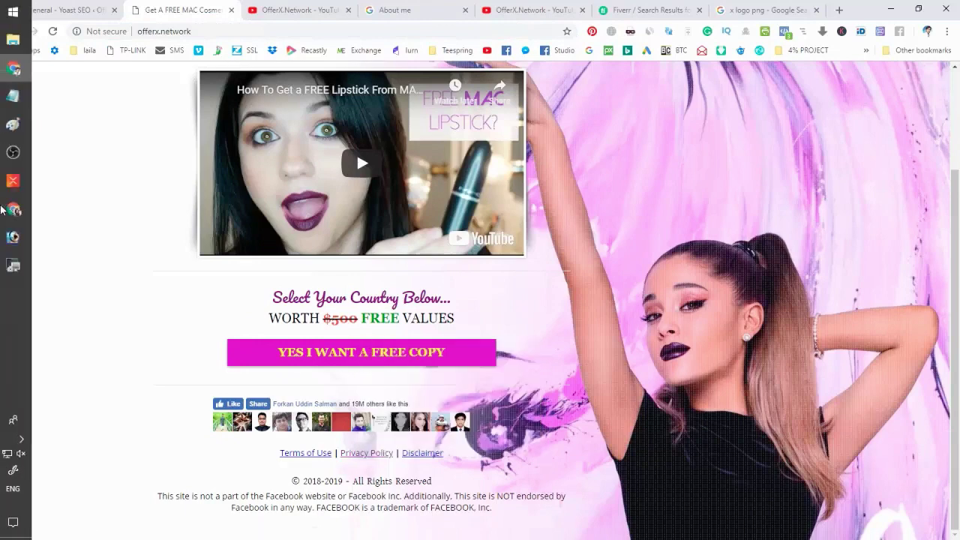
click(19, 210)
scroll(482, 456, down, 1)
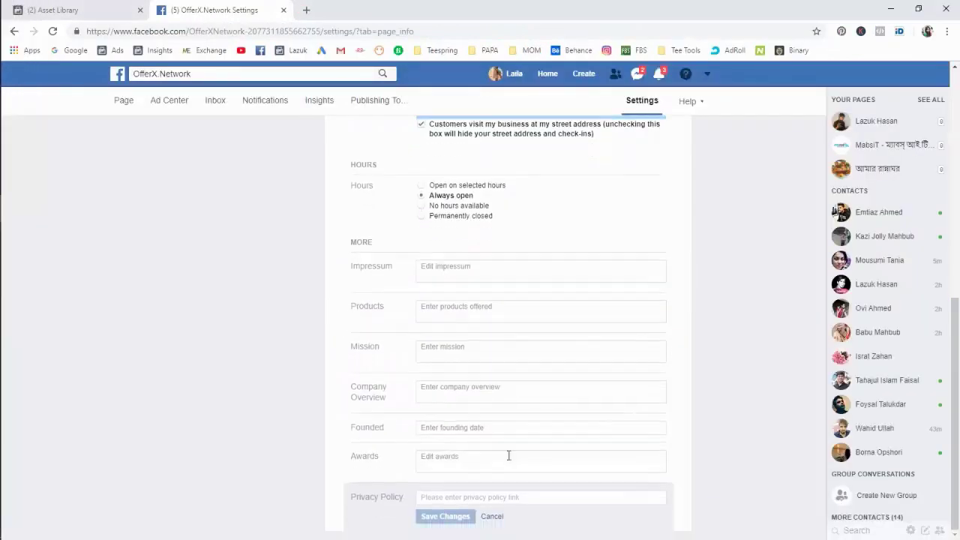
key(ctrl+v)
click(440, 517)
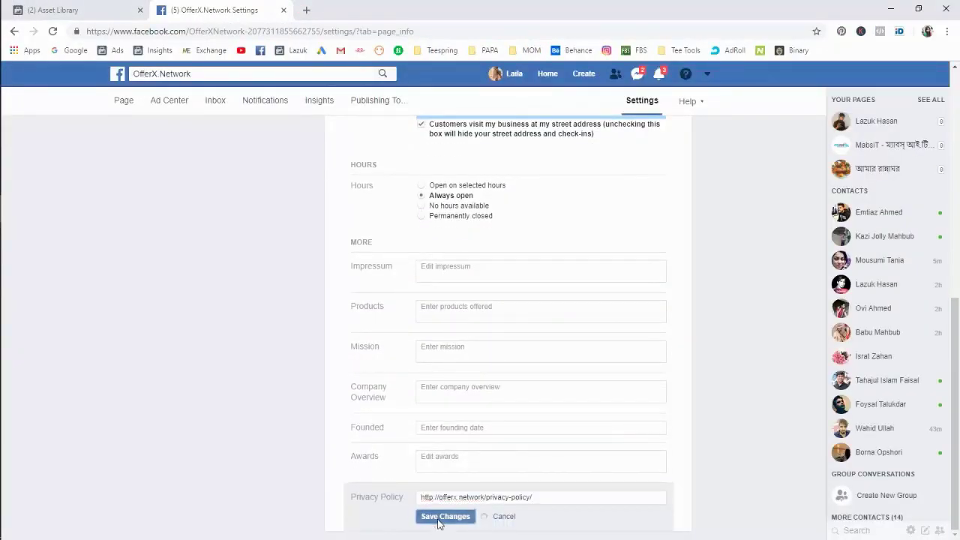
scroll(385, 352, up, 6)
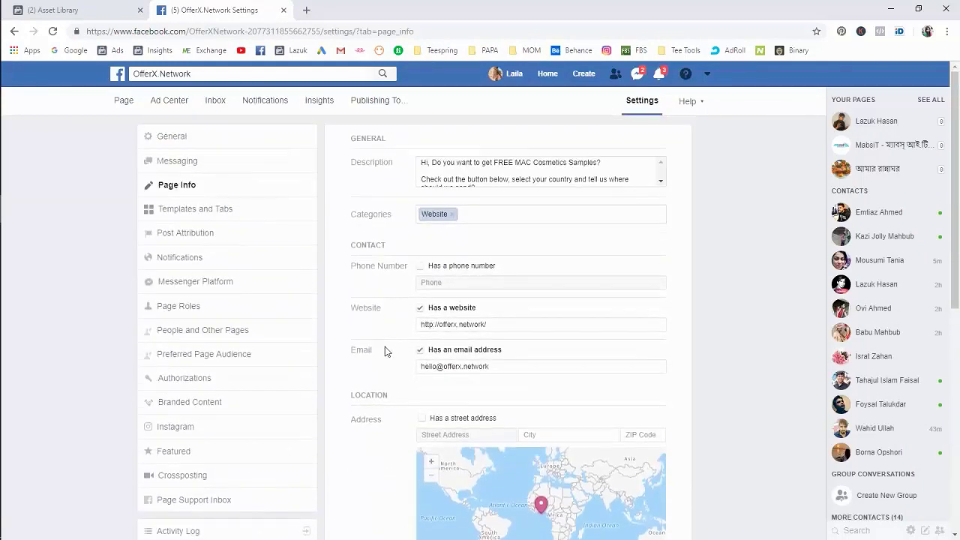
Turn on instant replies, stay-responsive replies and the Messenger greeting, then view Templates and Tabs.
click(197, 166)
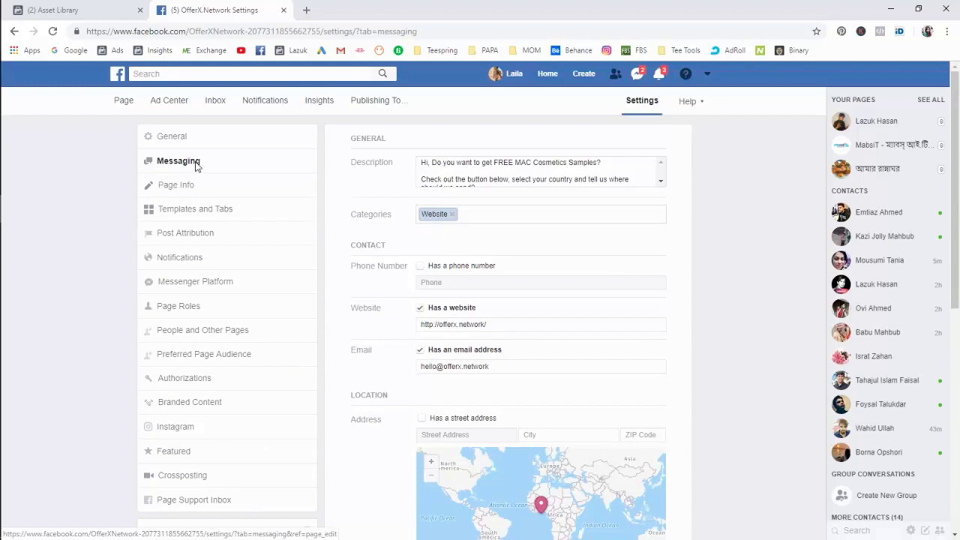
scroll(643, 250, down, 3)
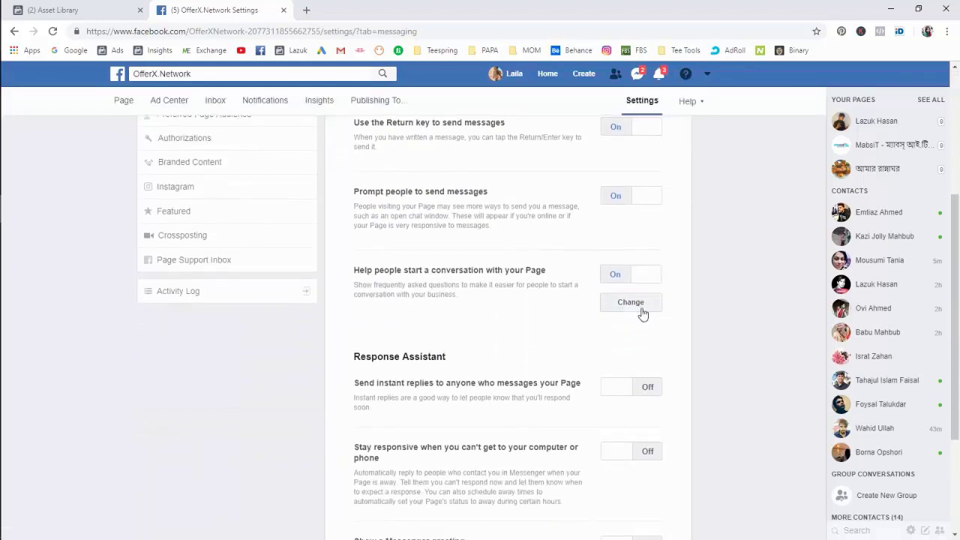
scroll(637, 323, down, 2)
click(636, 265)
click(619, 363)
scroll(612, 407, down, 1)
click(625, 373)
scroll(649, 387, up, 3)
scroll(655, 386, up, 1)
scroll(622, 401, down, 3)
scroll(637, 345, up, 5)
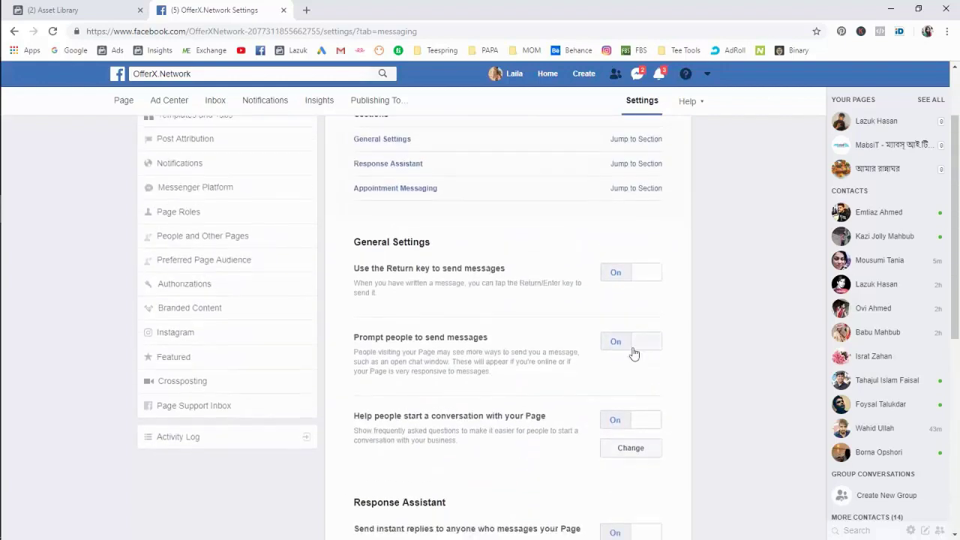
scroll(621, 366, down, 3)
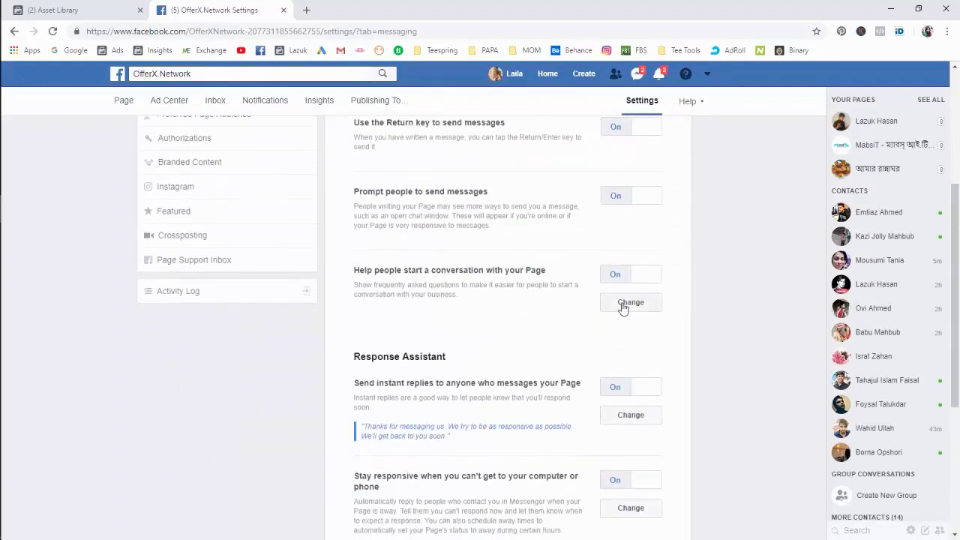
scroll(626, 300, up, 3)
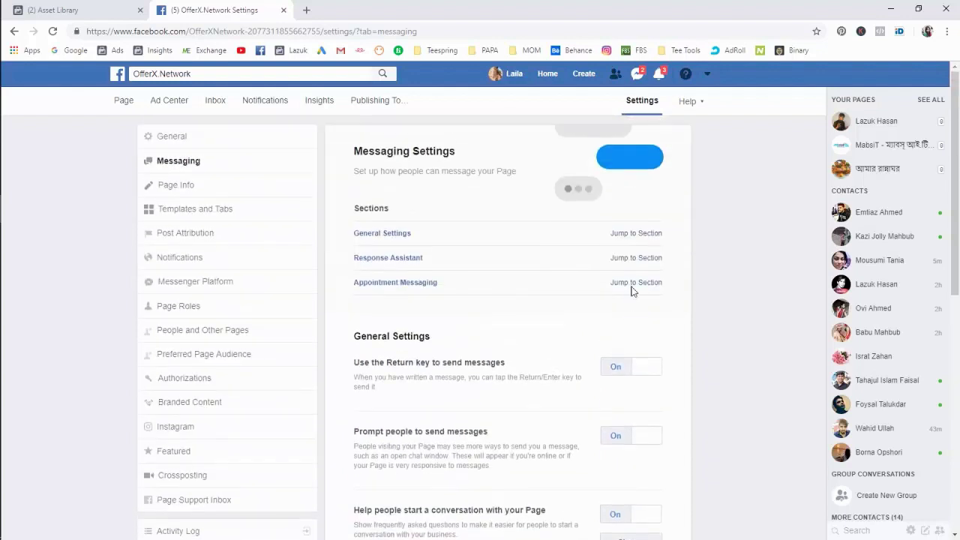
click(211, 216)
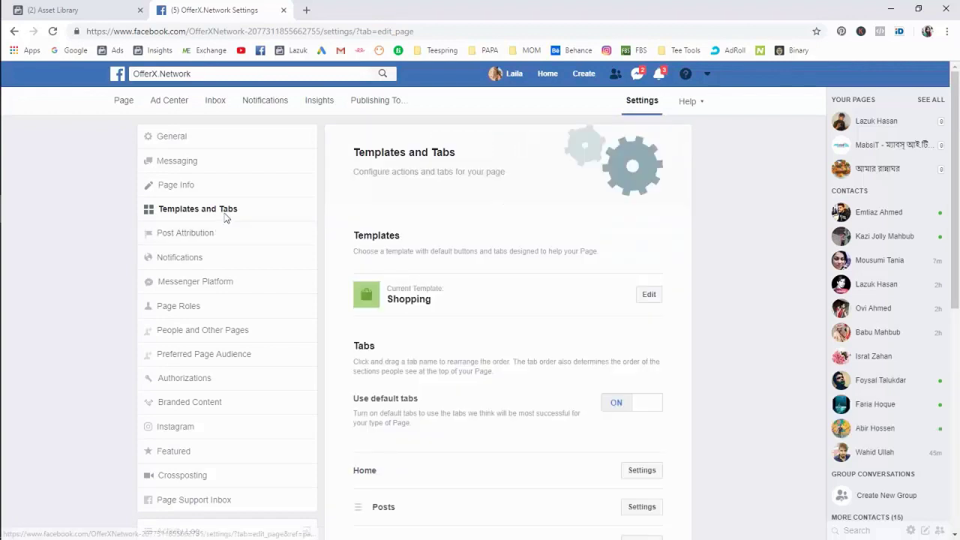
Hide the Reviews, Shop and Groups tabs from the page.
scroll(589, 261, down, 4)
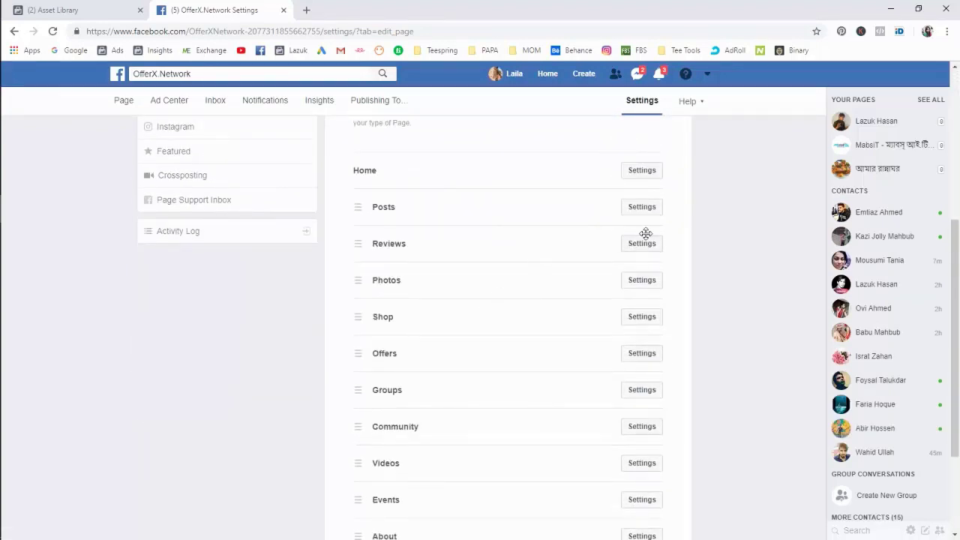
click(638, 245)
click(637, 285)
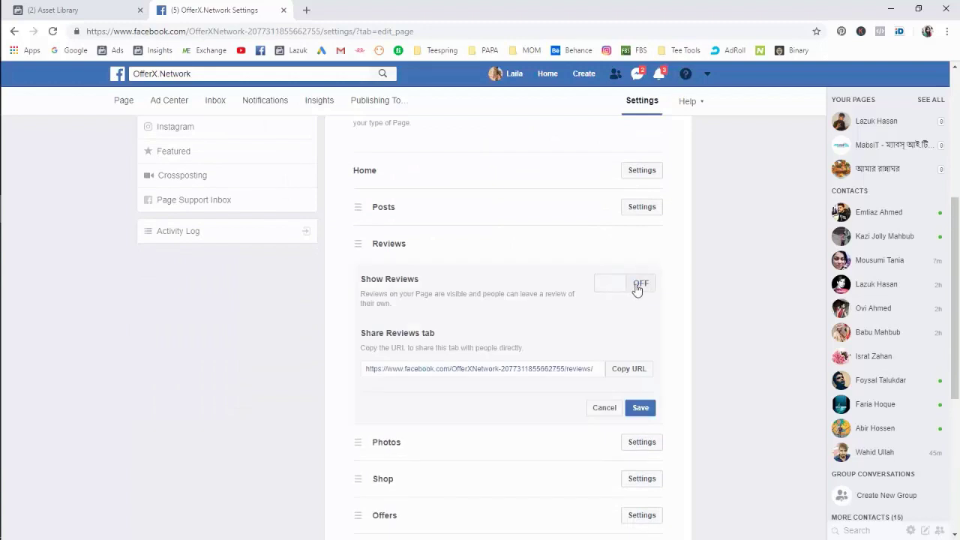
click(640, 411)
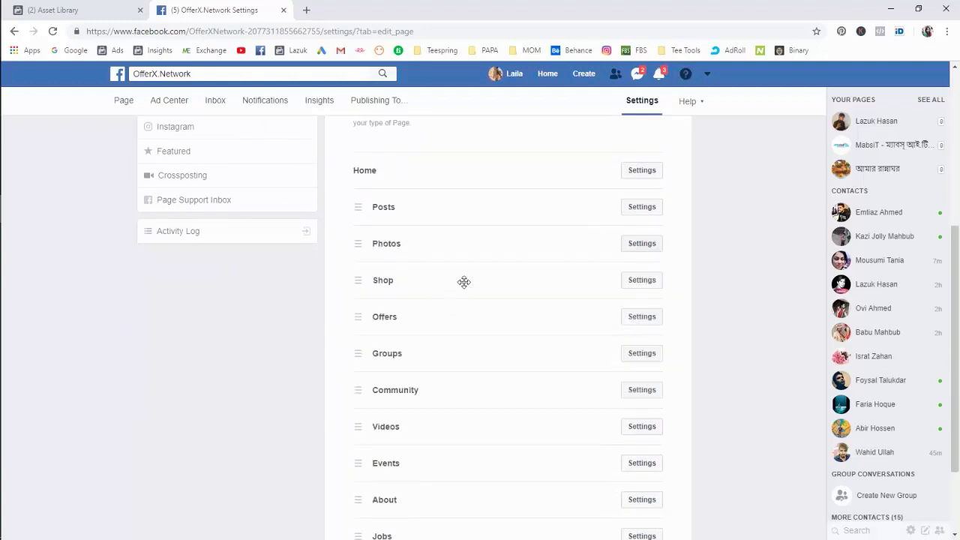
scroll(532, 312, down, 1)
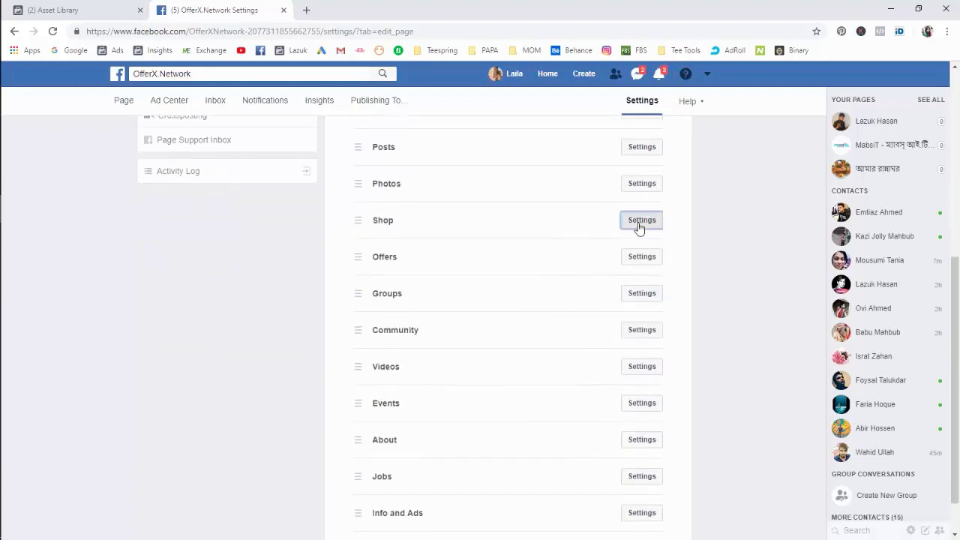
click(639, 224)
click(630, 263)
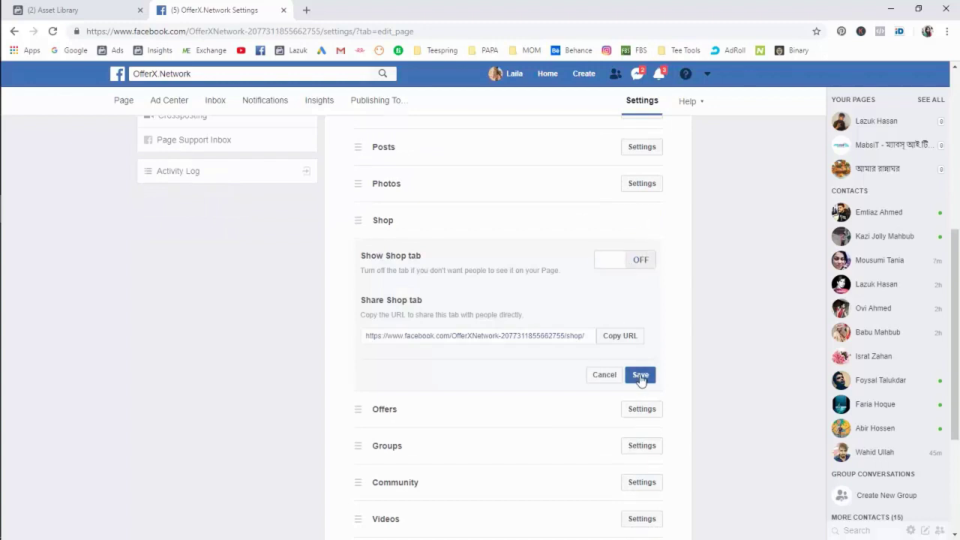
click(639, 375)
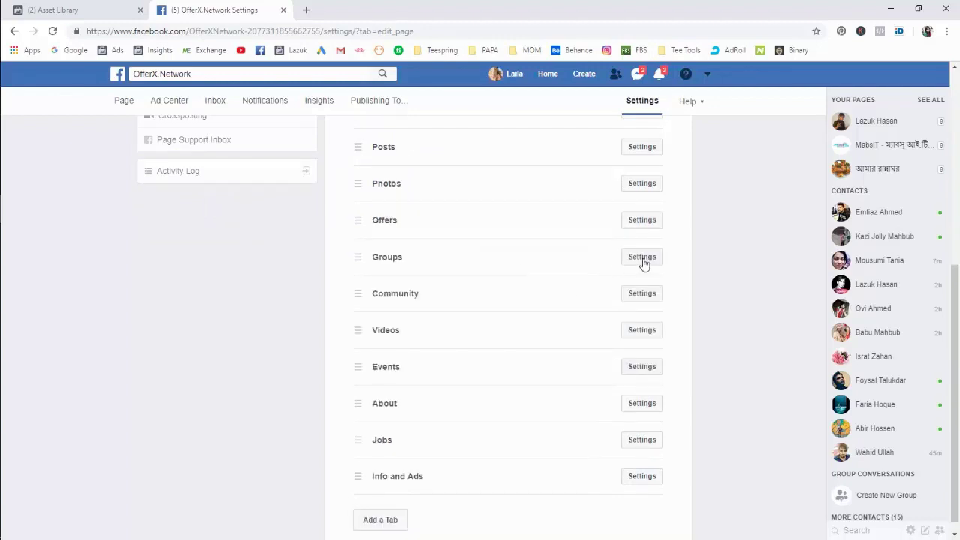
click(642, 256)
click(635, 300)
click(638, 413)
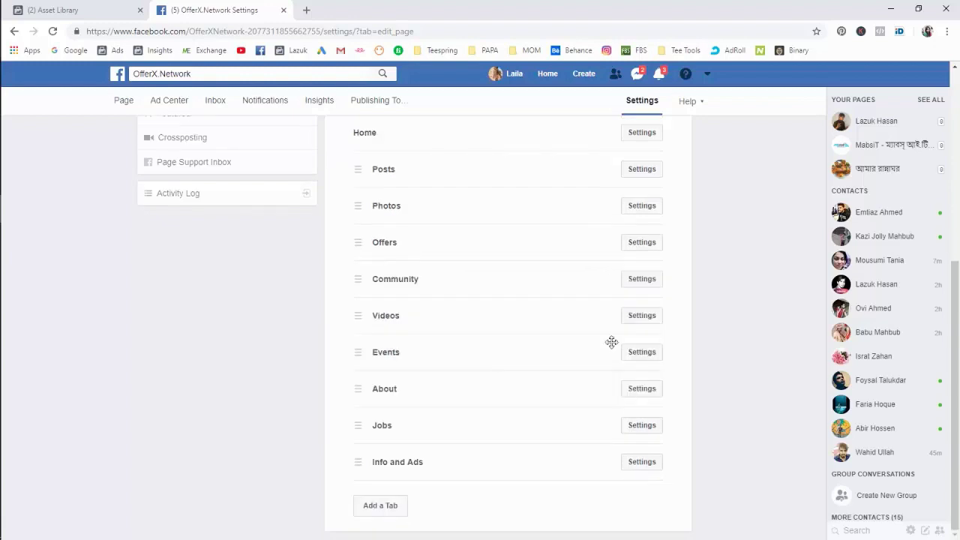
Hide the Offers and Jobs tabs from the page.
click(641, 315)
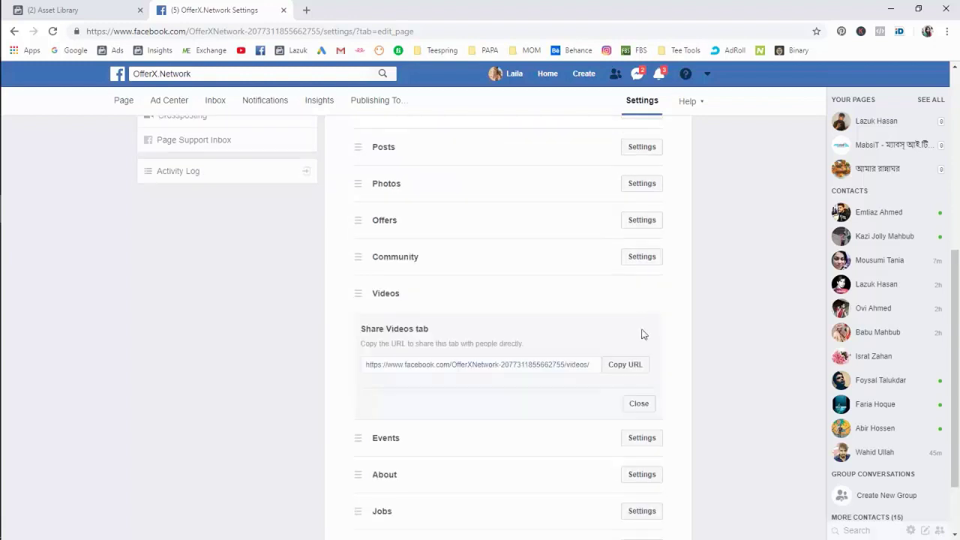
click(645, 257)
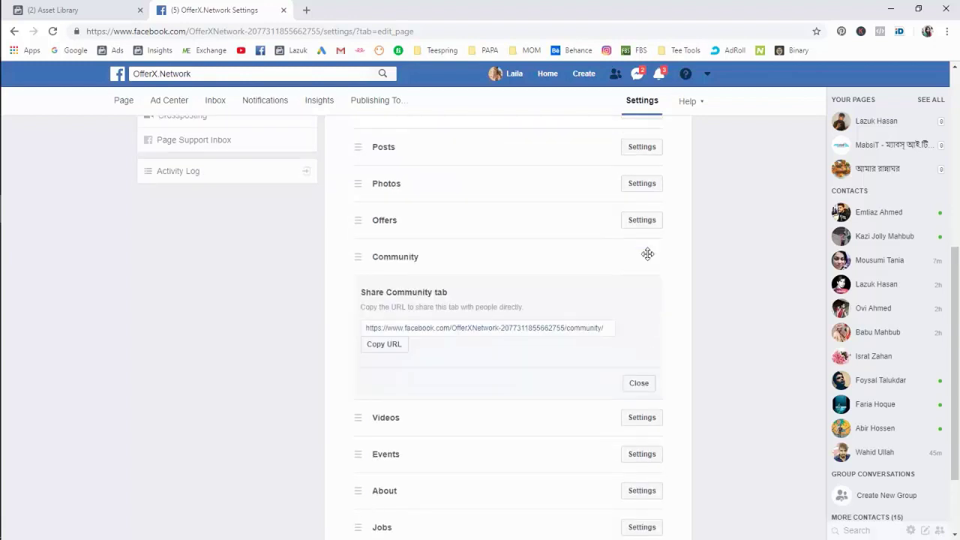
click(642, 221)
click(636, 264)
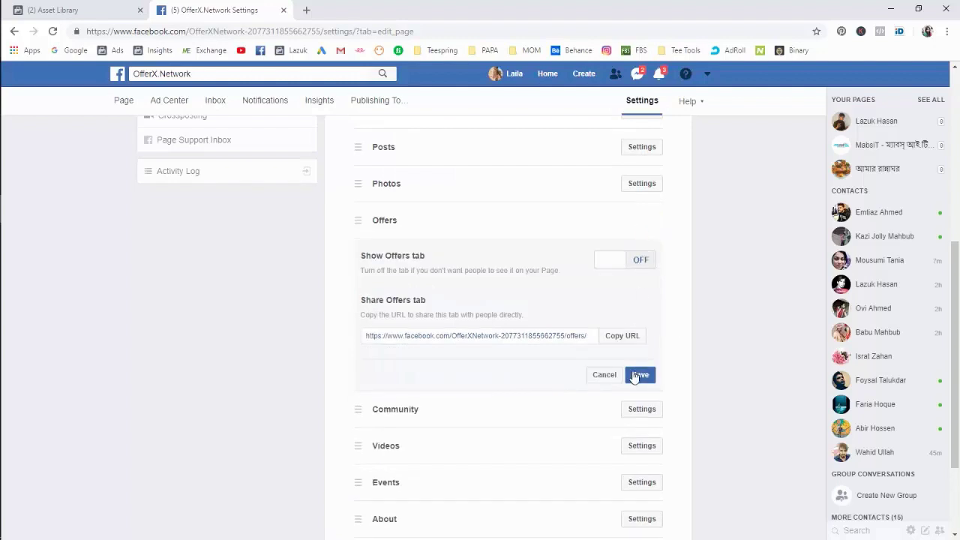
click(636, 377)
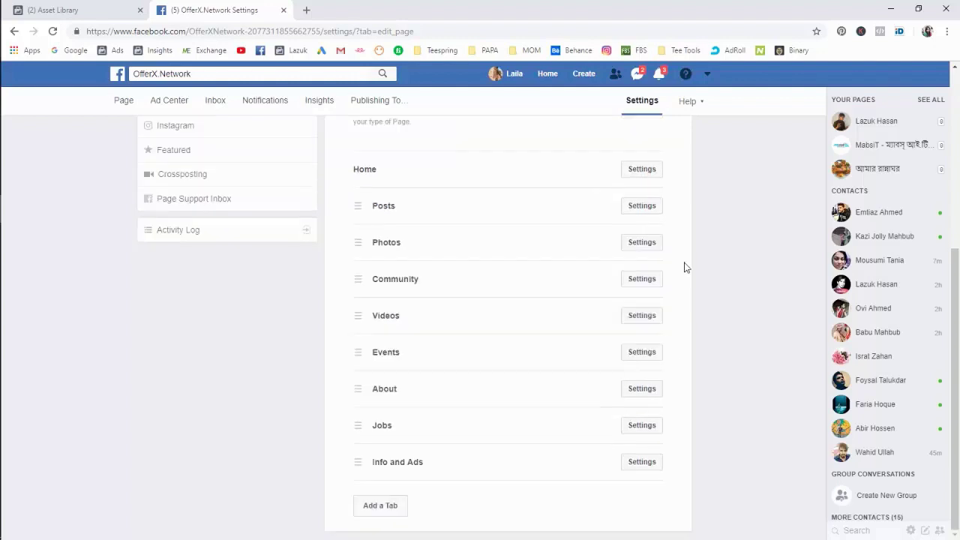
click(652, 426)
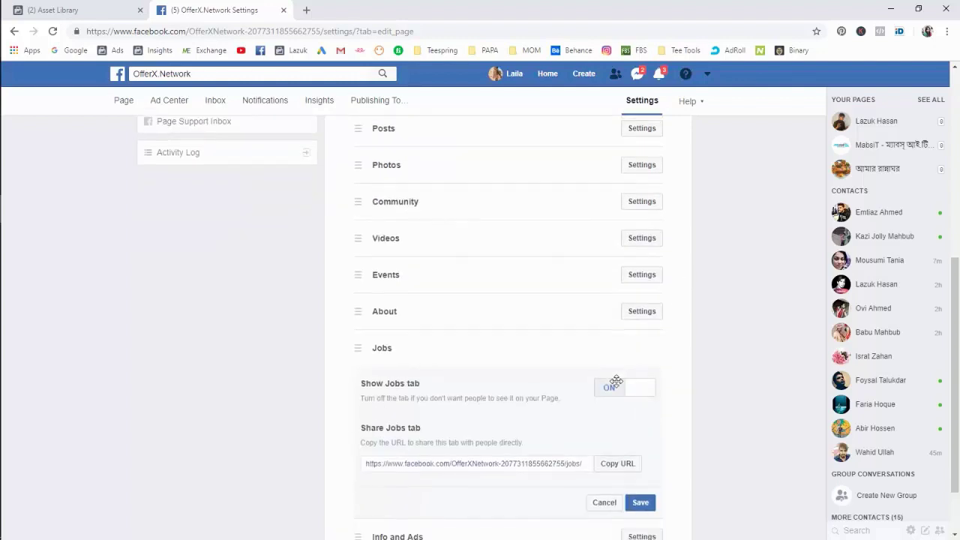
click(643, 314)
click(640, 428)
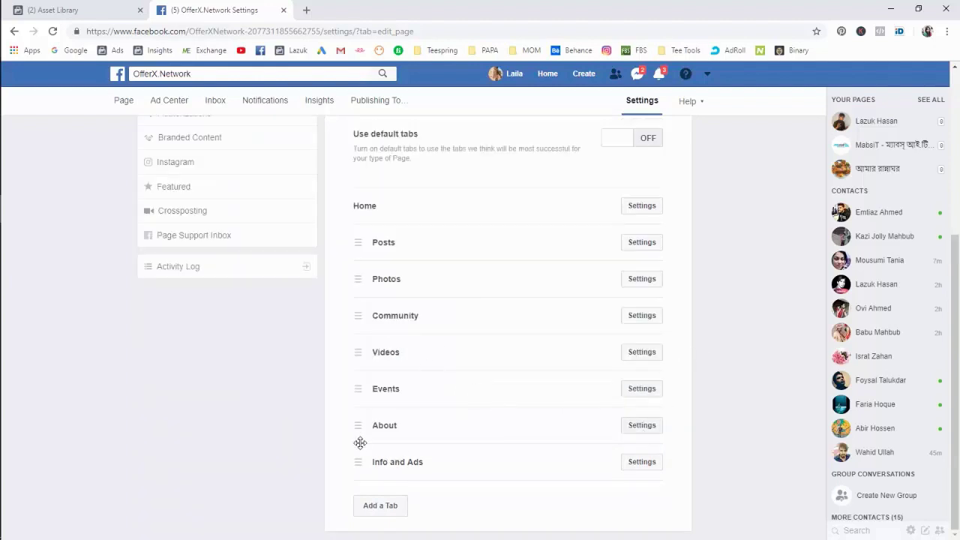
Move the About tab just below Home and switch off the Events tab.
drag(361, 426, 352, 428)
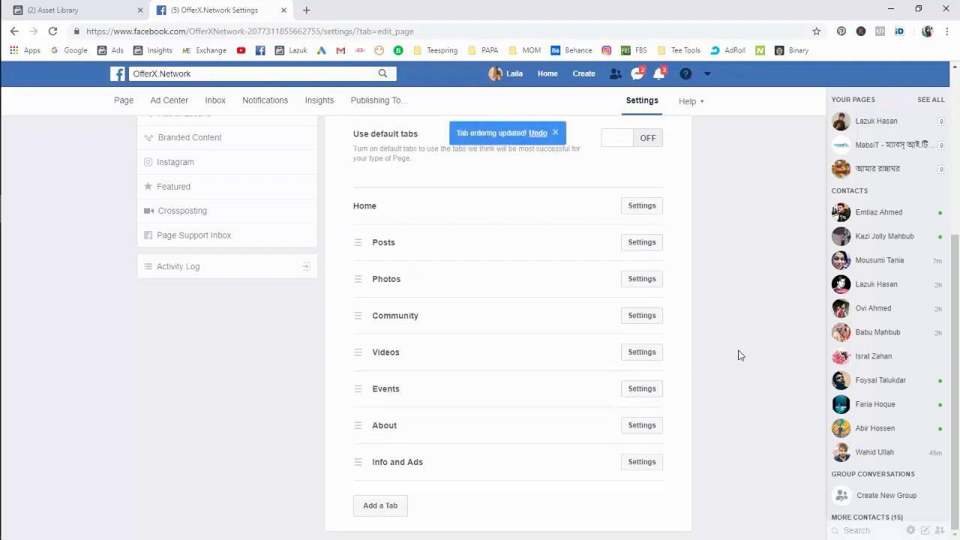
click(637, 389)
scroll(680, 297, down, 2)
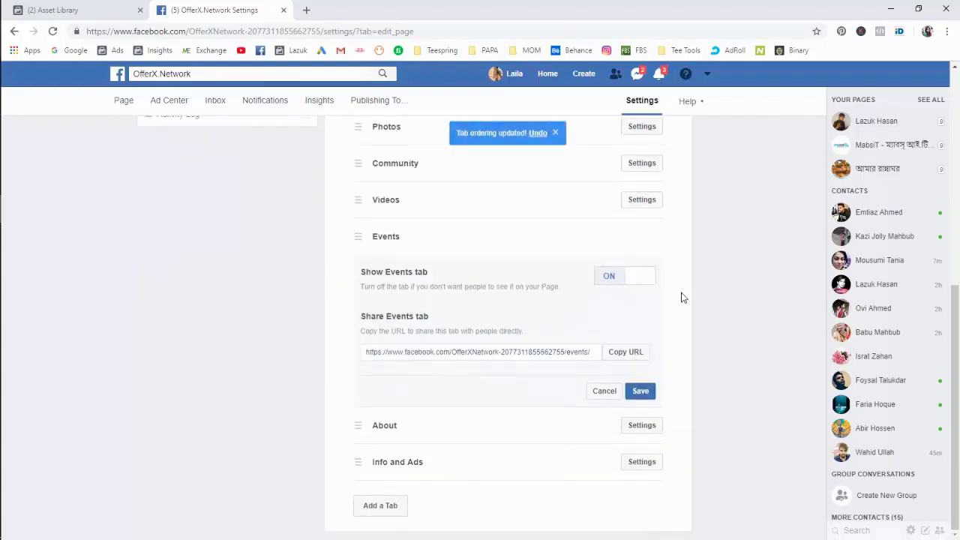
click(638, 289)
click(643, 390)
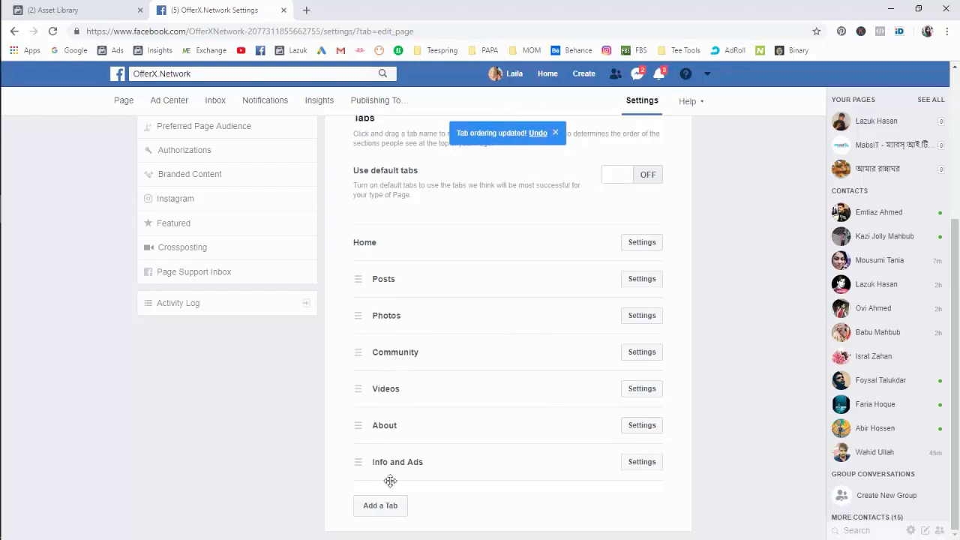
scroll(421, 420, up, 2)
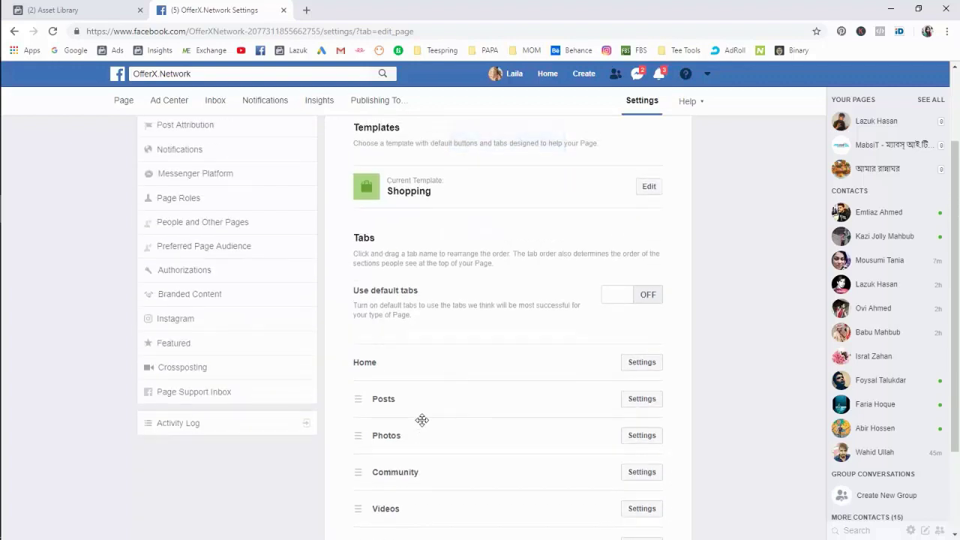
scroll(421, 420, up, 2)
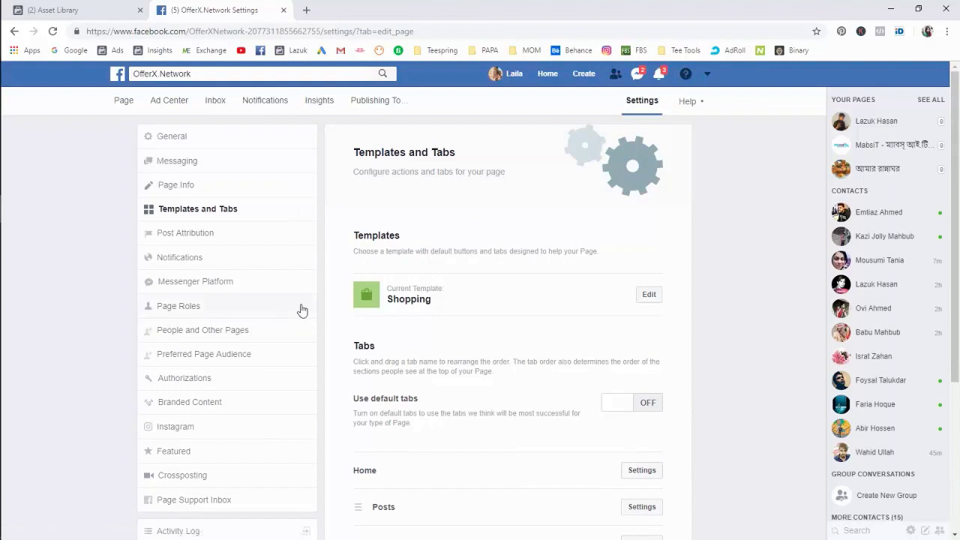
scroll(300, 311, down, 1)
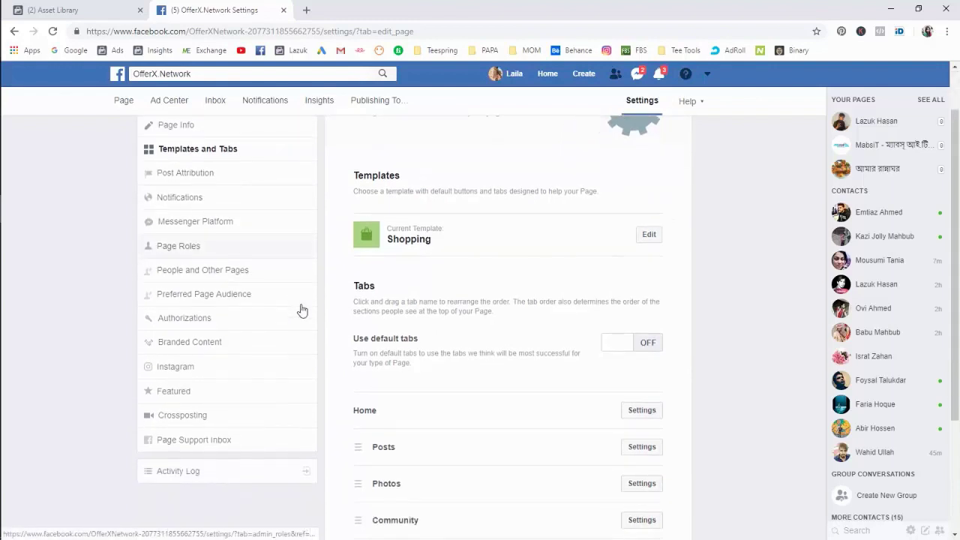
In Page Roles, choose Admin as the role to assign.
click(191, 251)
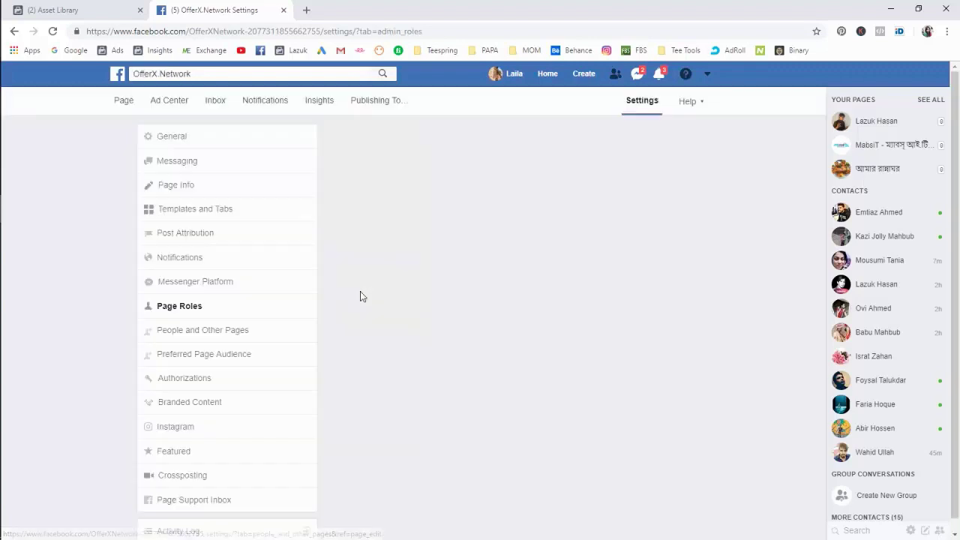
scroll(488, 273, down, 2)
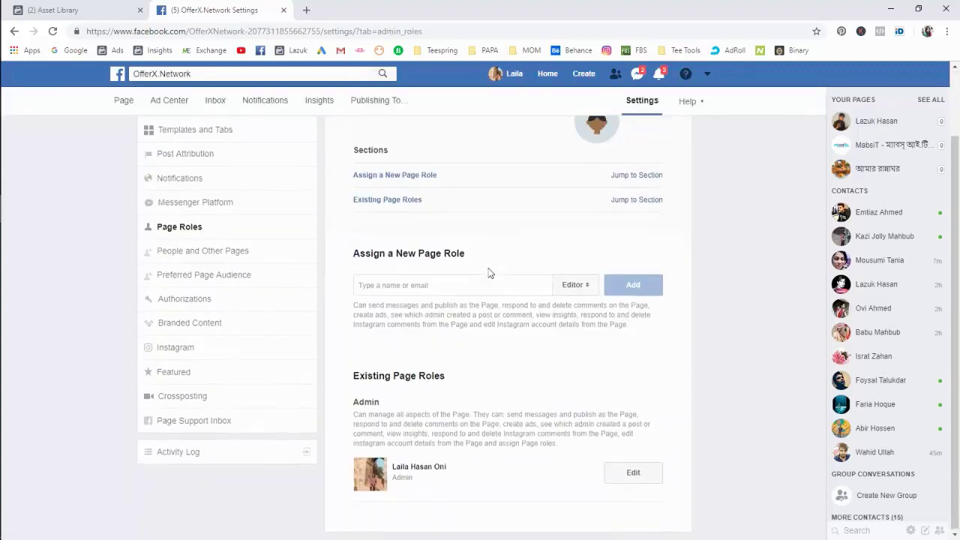
click(577, 292)
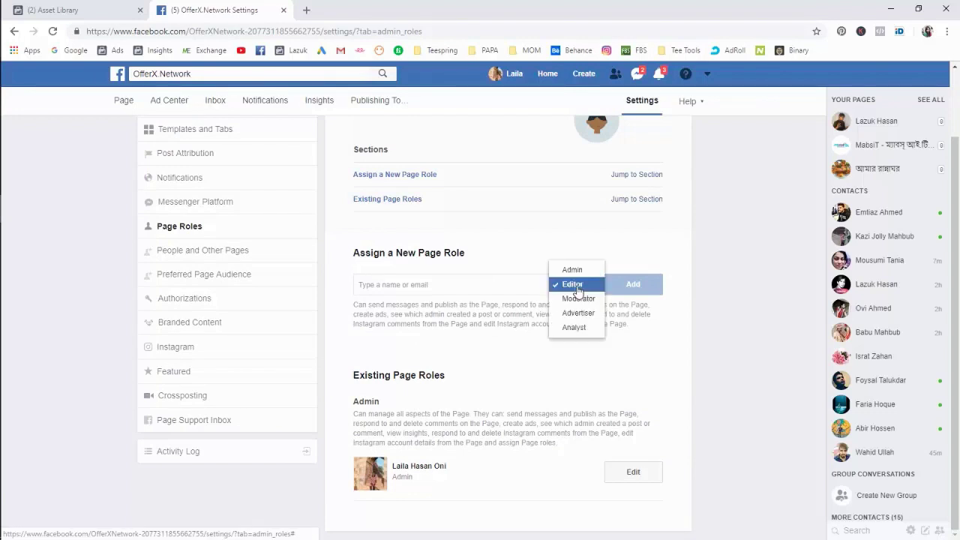
click(570, 272)
scroll(528, 390, down, 1)
scroll(525, 399, down, 1)
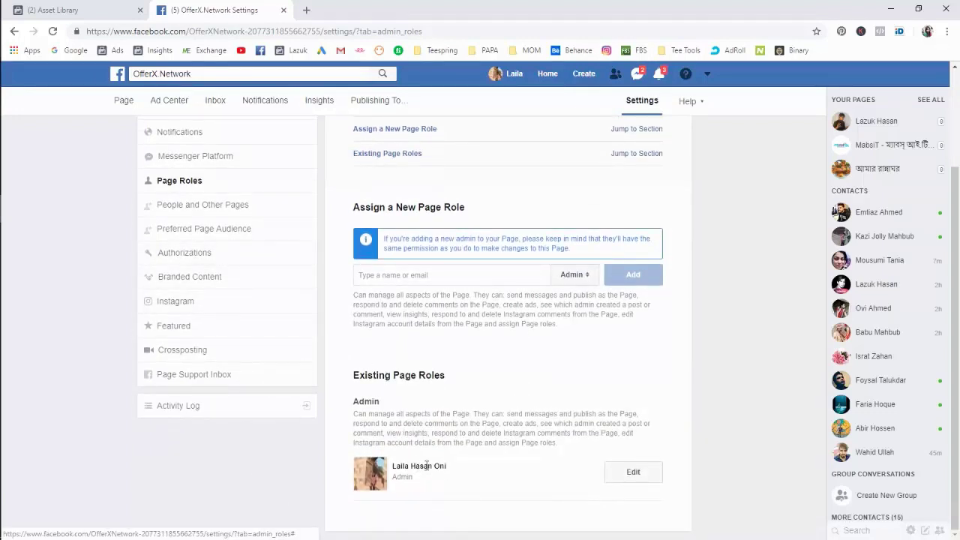
scroll(420, 470, up, 2)
scroll(420, 473, down, 2)
scroll(414, 466, up, 3)
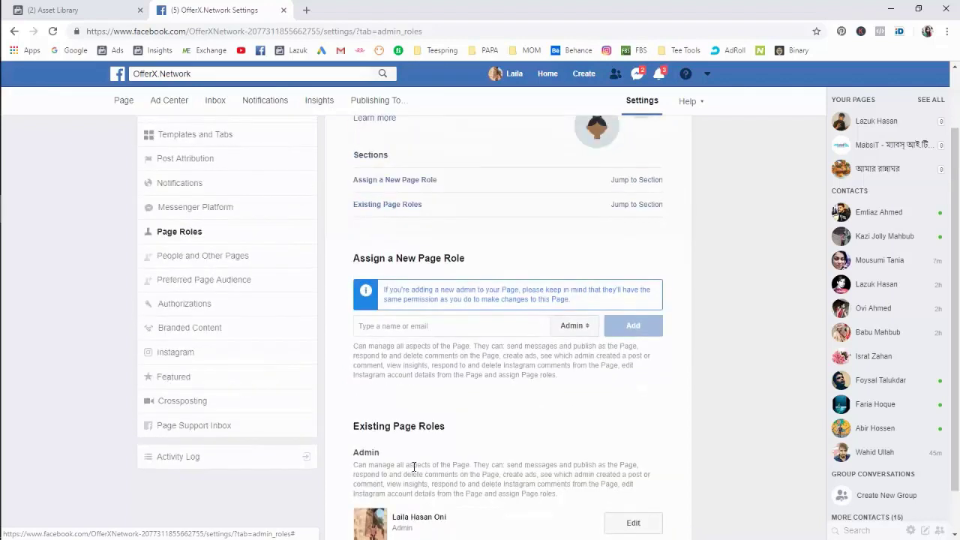
scroll(480, 285, down, 3)
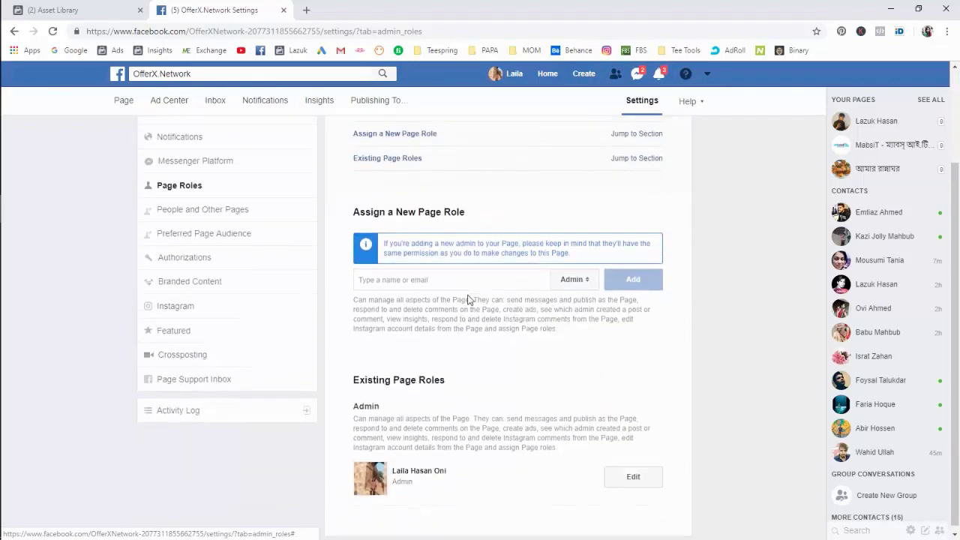
Add the friend by name as Admin and confirm with the account password.
click(455, 275)
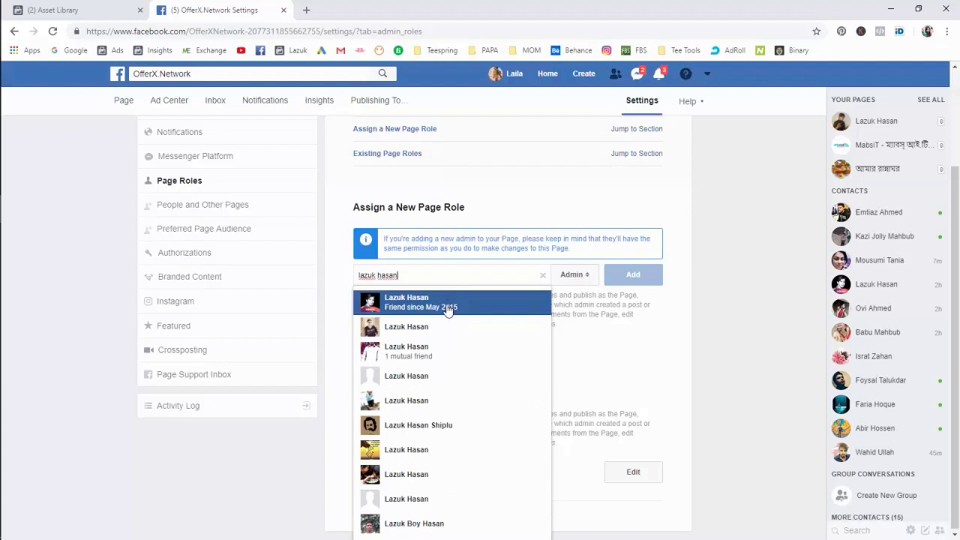
click(447, 304)
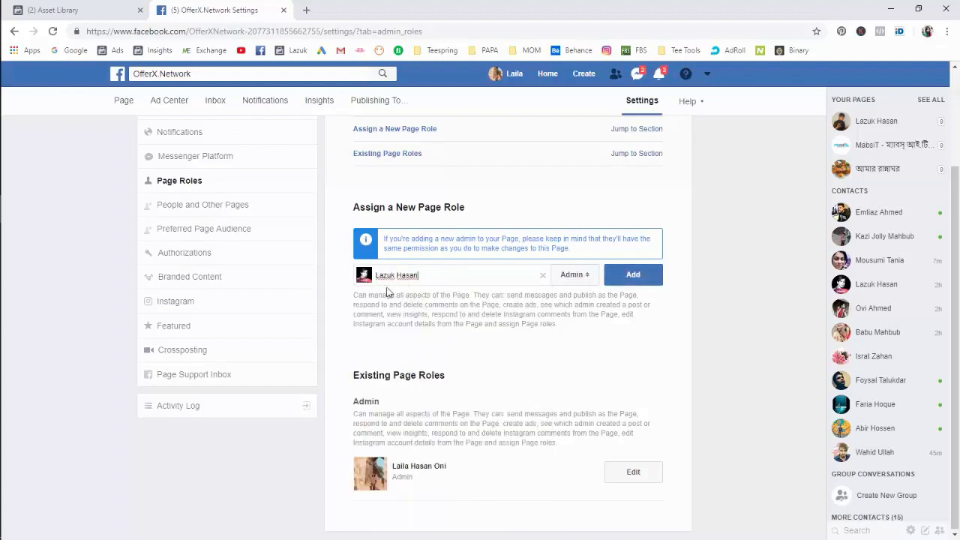
click(632, 275)
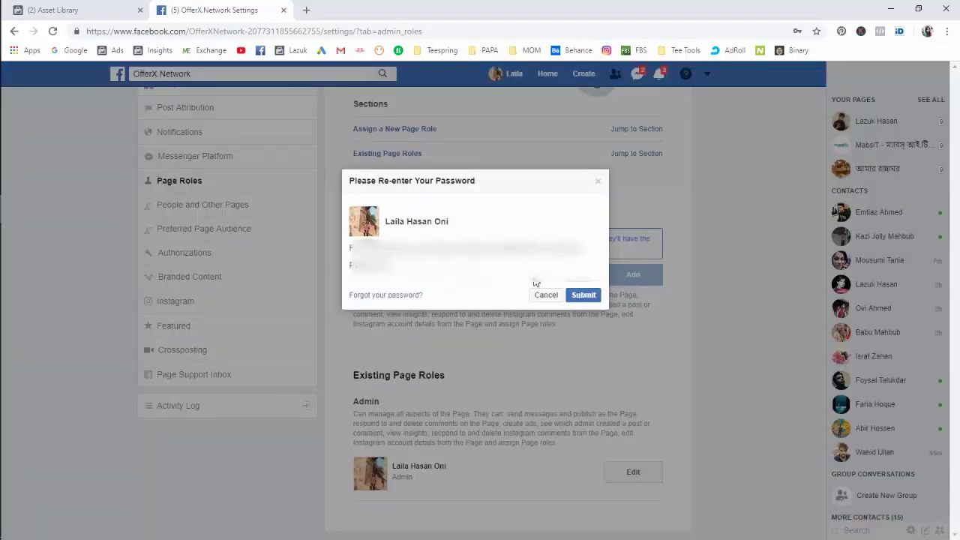
click(583, 295)
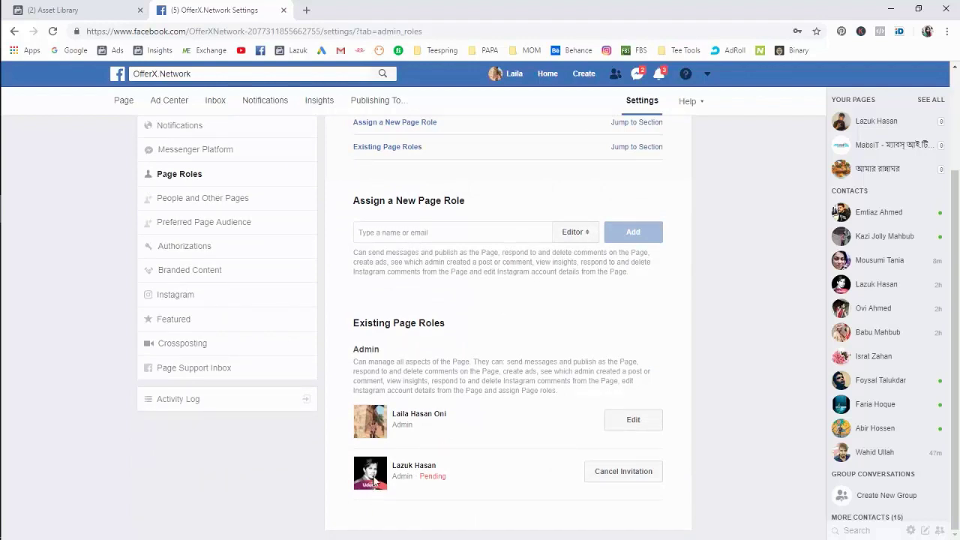
scroll(375, 480, up, 2)
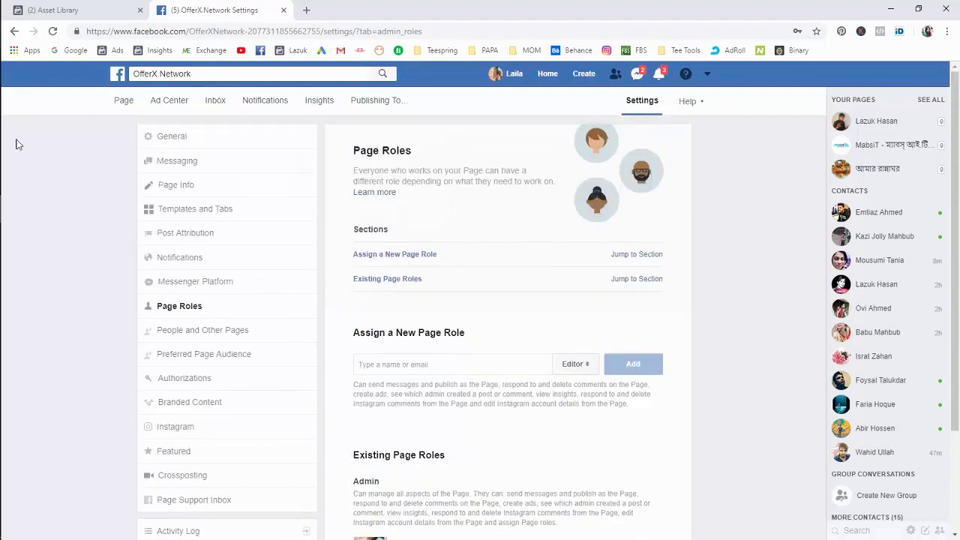
click(18, 71)
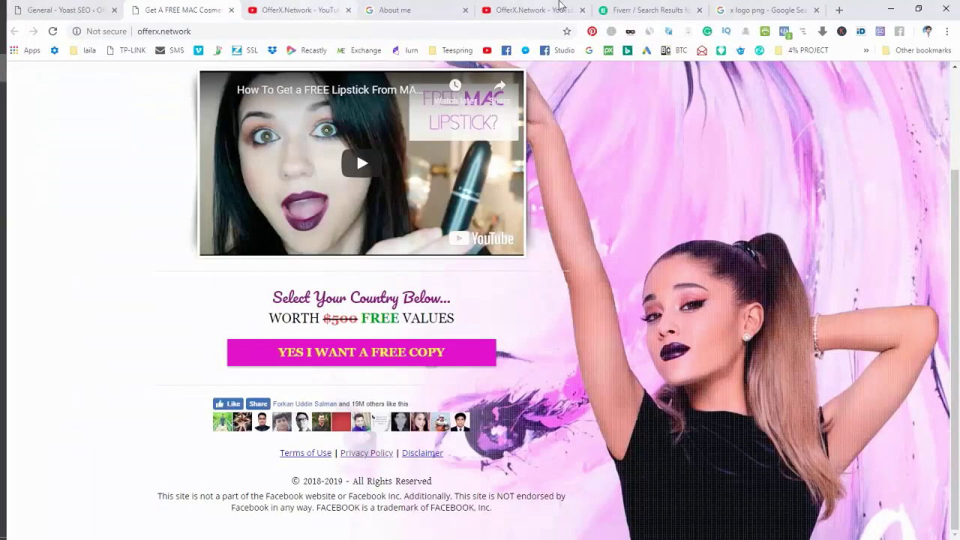
From the invited account's Notifications, accept the OfferX.Network admin invitation.
click(779, 11)
click(491, 31)
text(fac)
key(Return)
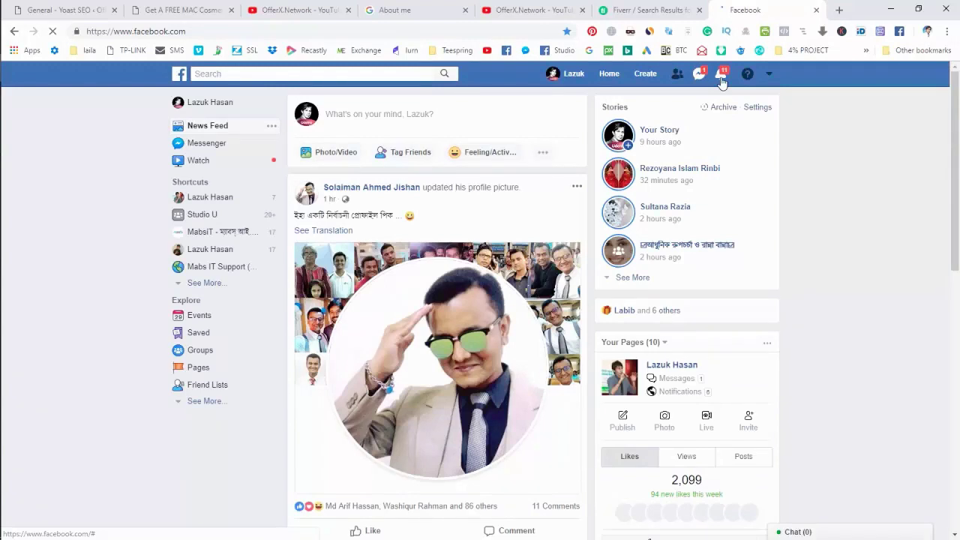
click(721, 75)
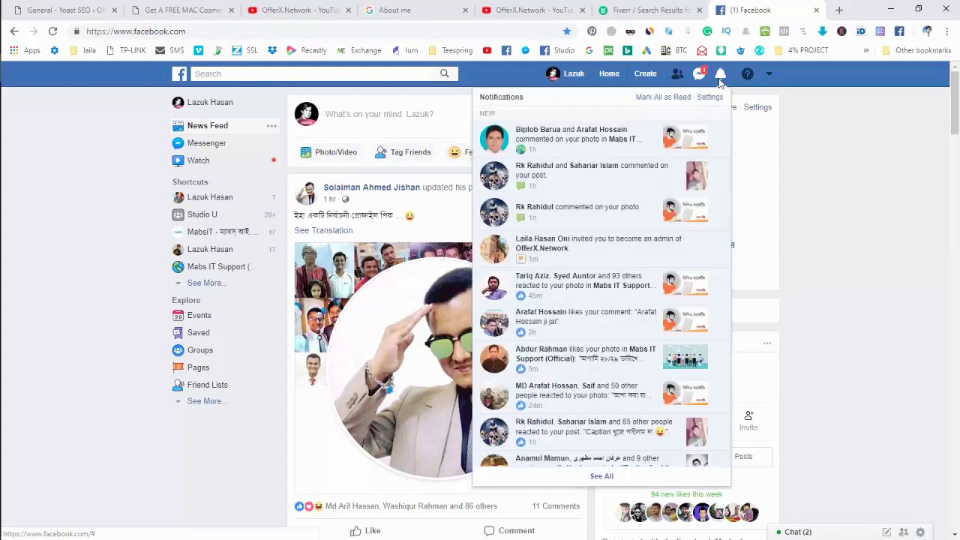
click(593, 249)
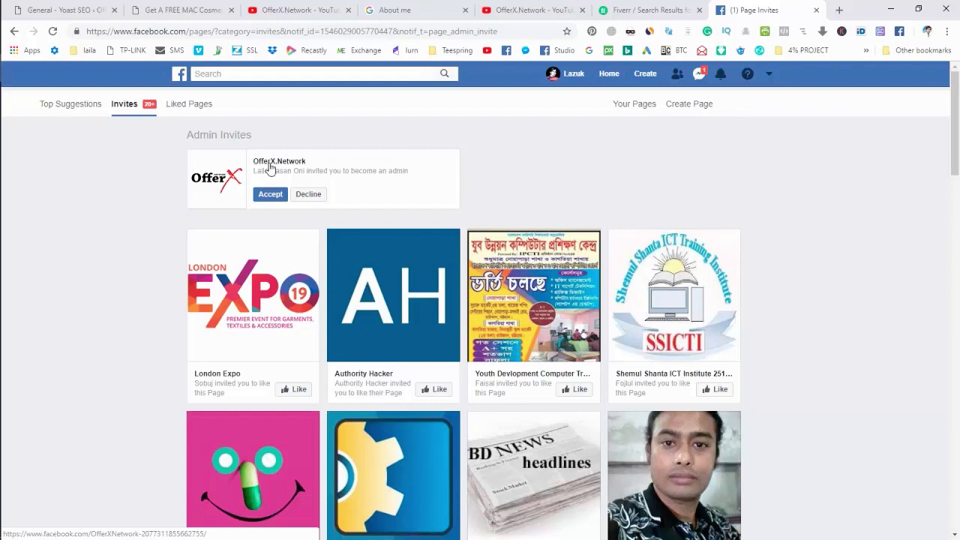
click(271, 193)
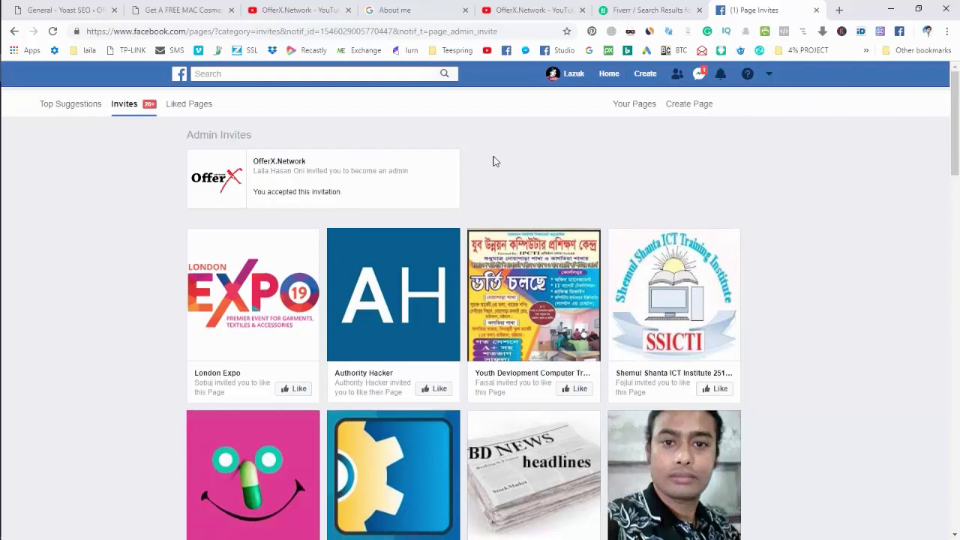
click(816, 9)
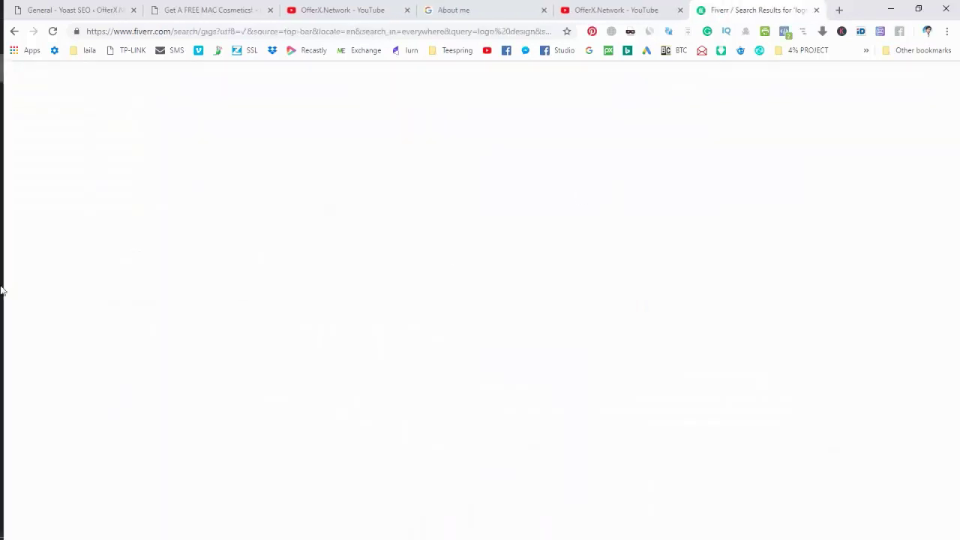
click(18, 210)
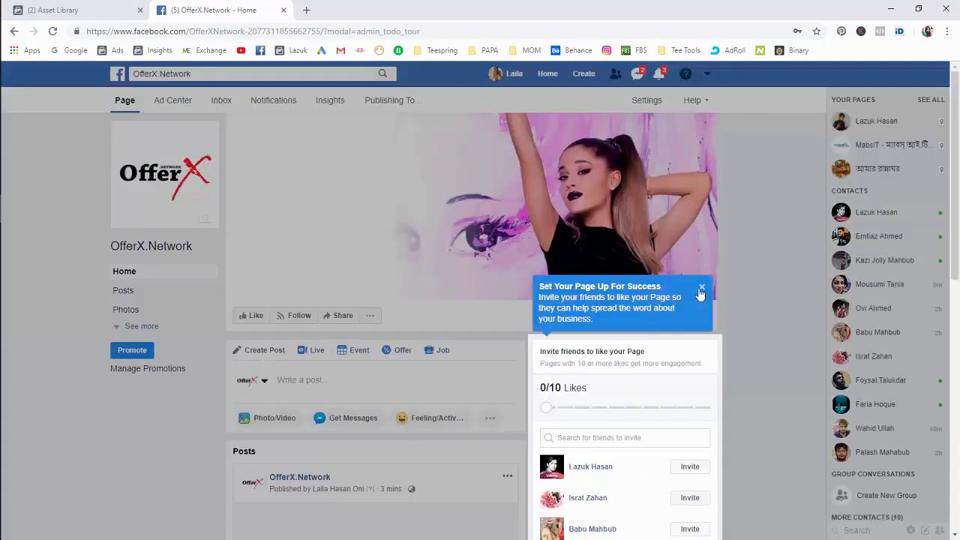
Dismiss the setup tour and open the page's About section via See more.
click(702, 287)
scroll(767, 322, down, 5)
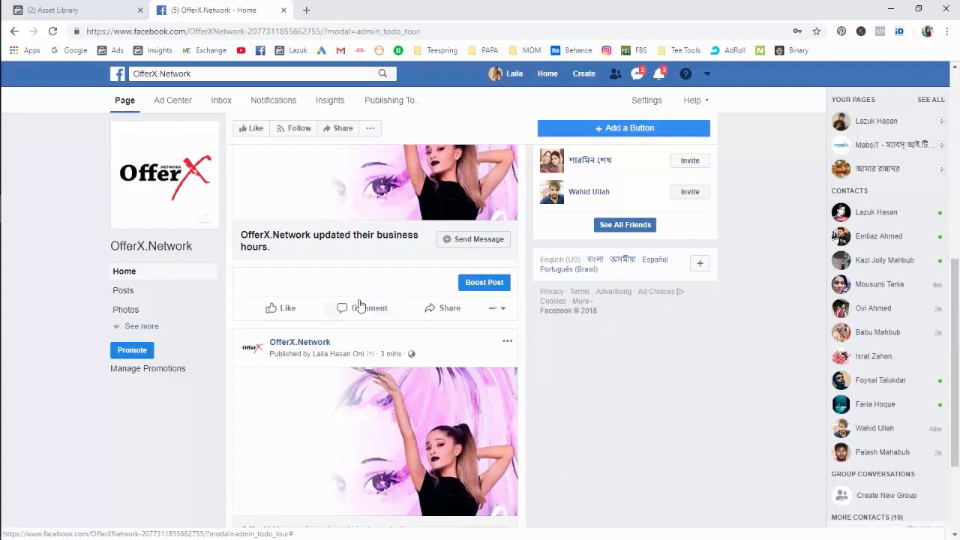
scroll(361, 323, up, 2)
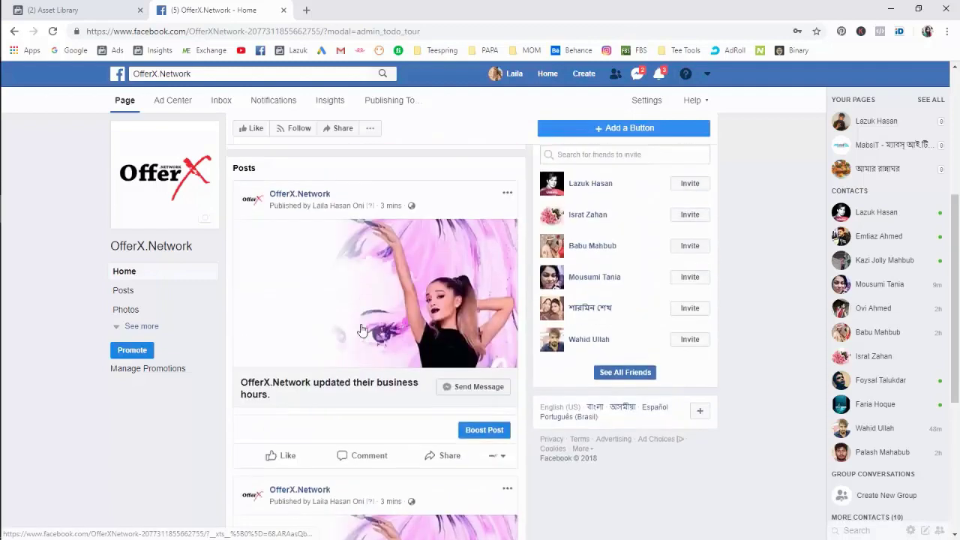
scroll(361, 324, up, 4)
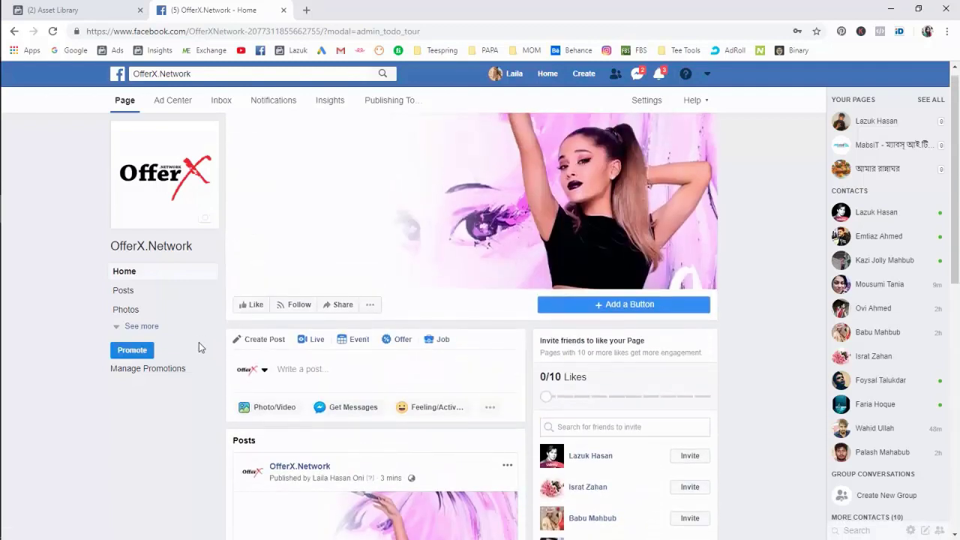
click(144, 327)
click(124, 367)
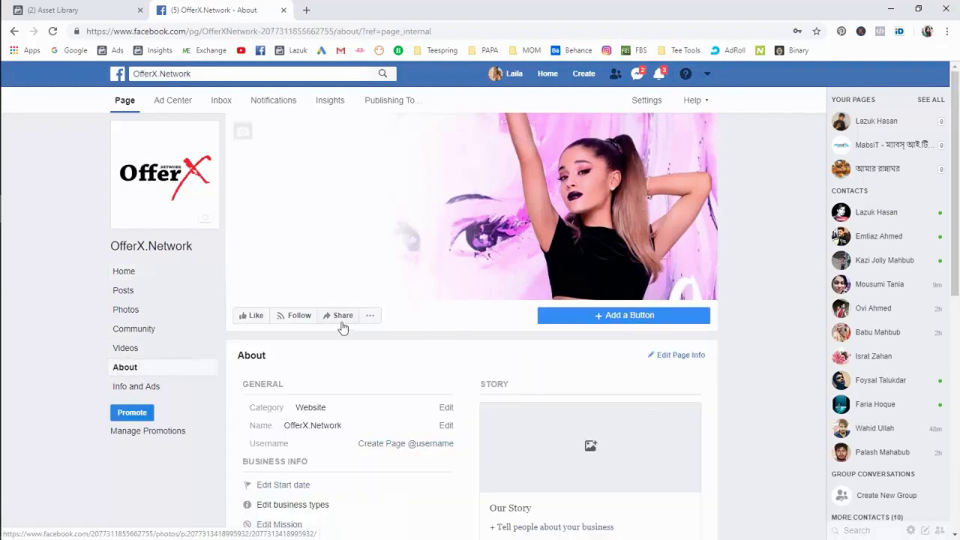
scroll(341, 328, down, 2)
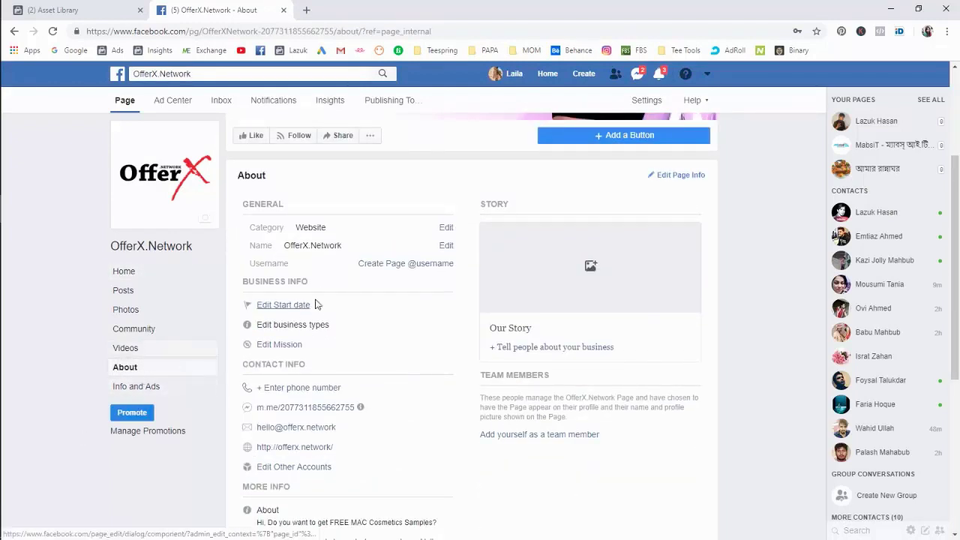
Try the page username offerx.network and close the not-eligible message.
click(396, 265)
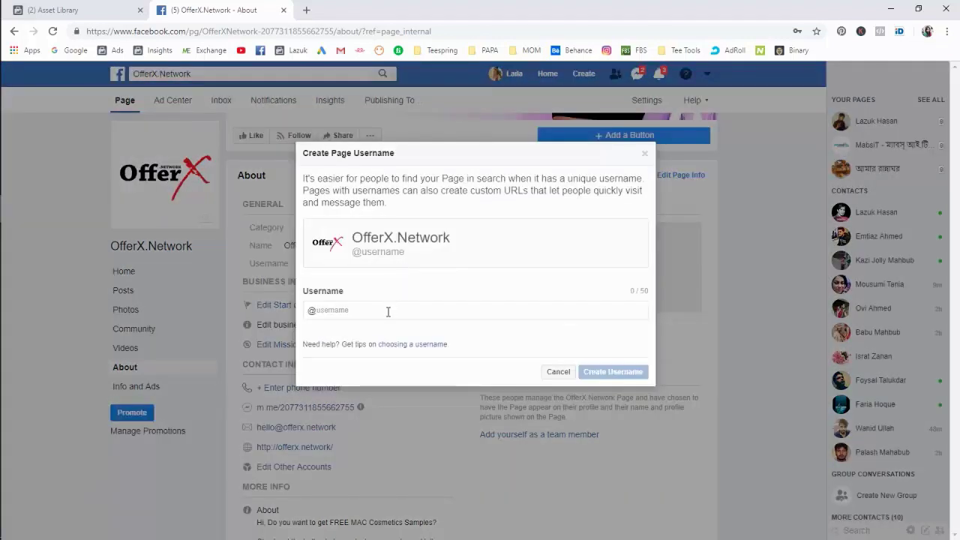
text(offerx)
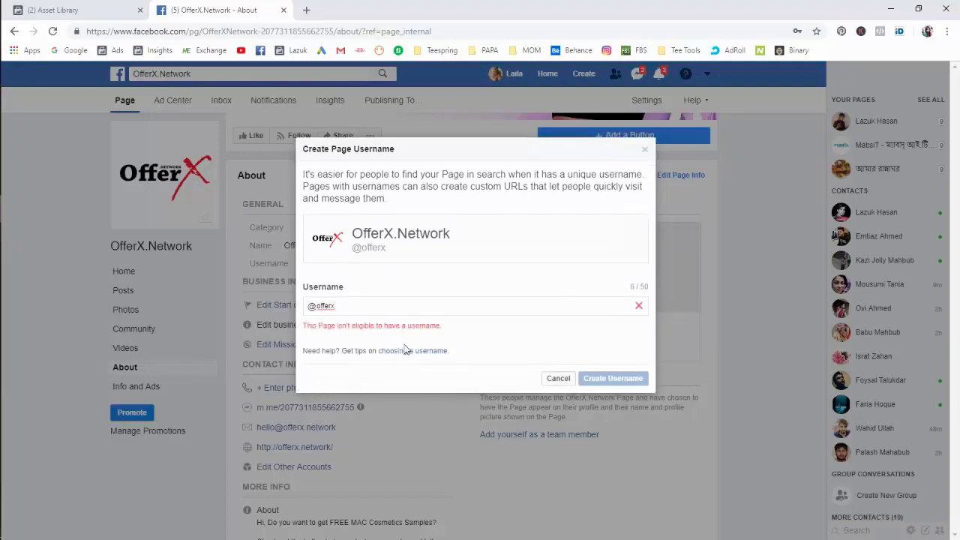
text(.network)
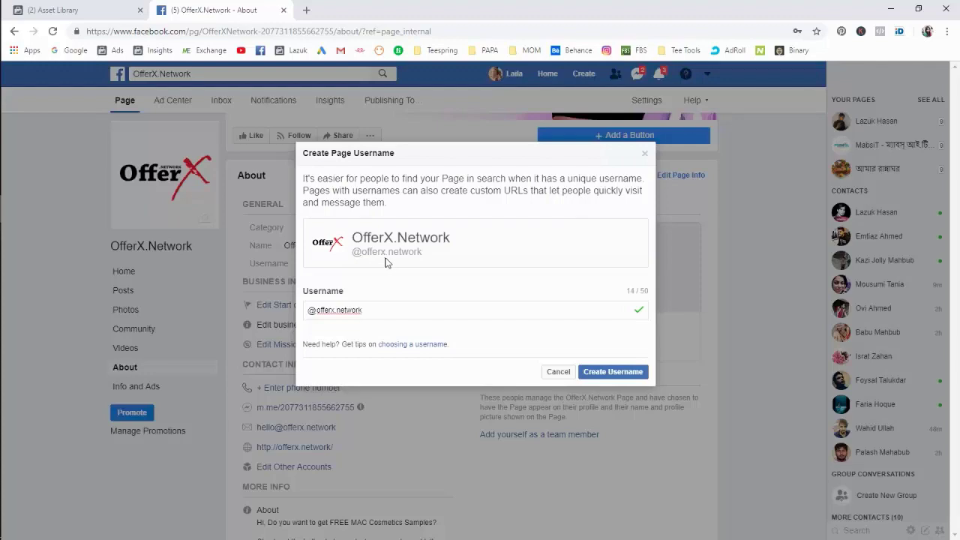
click(599, 372)
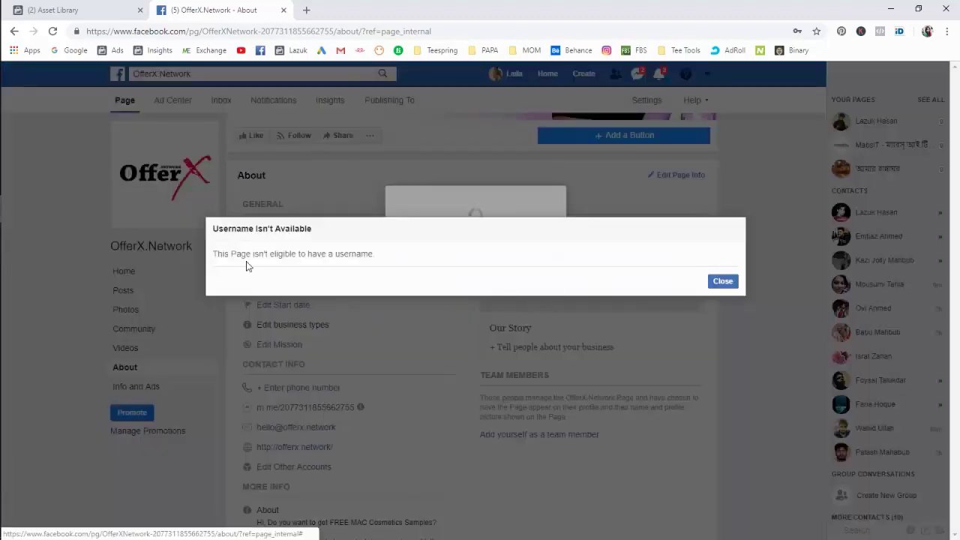
triple_click(248, 258)
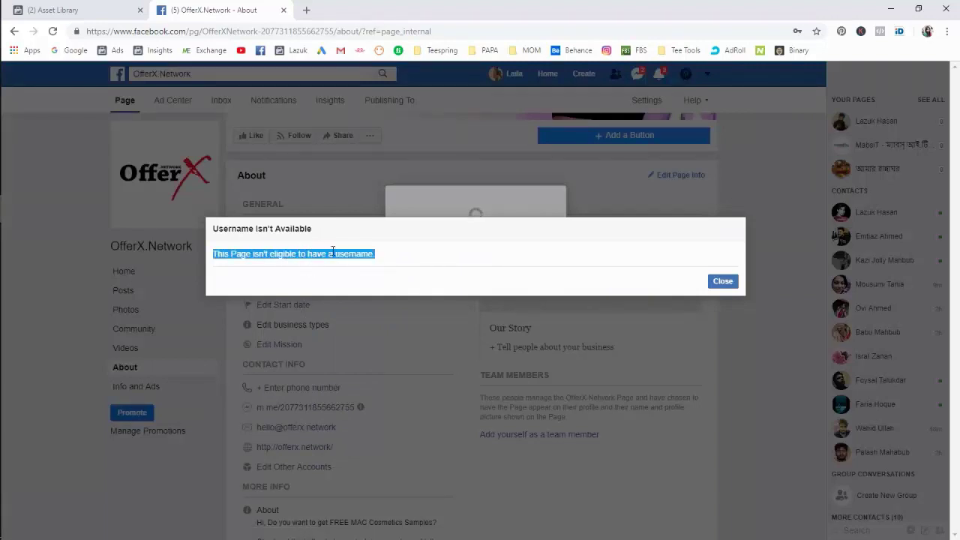
click(724, 282)
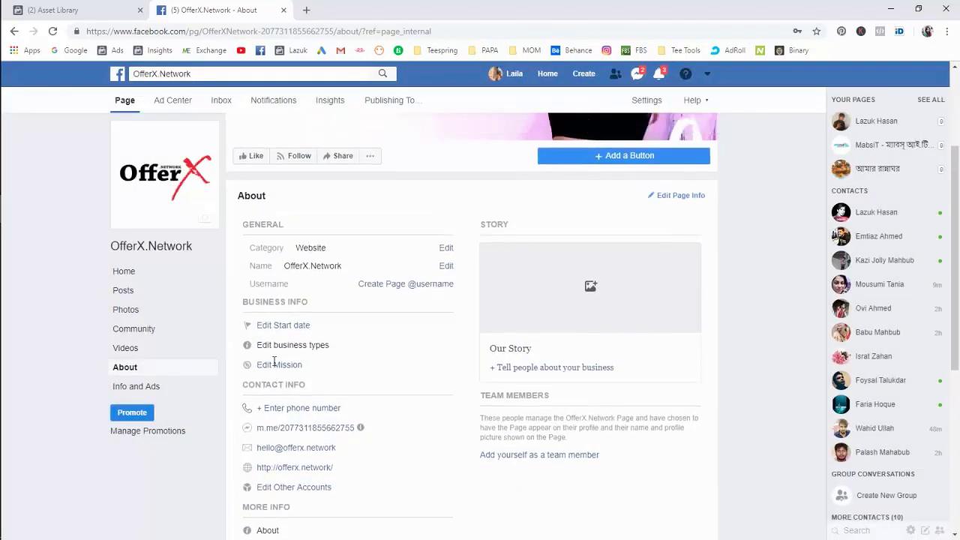
scroll(269, 368, down, 2)
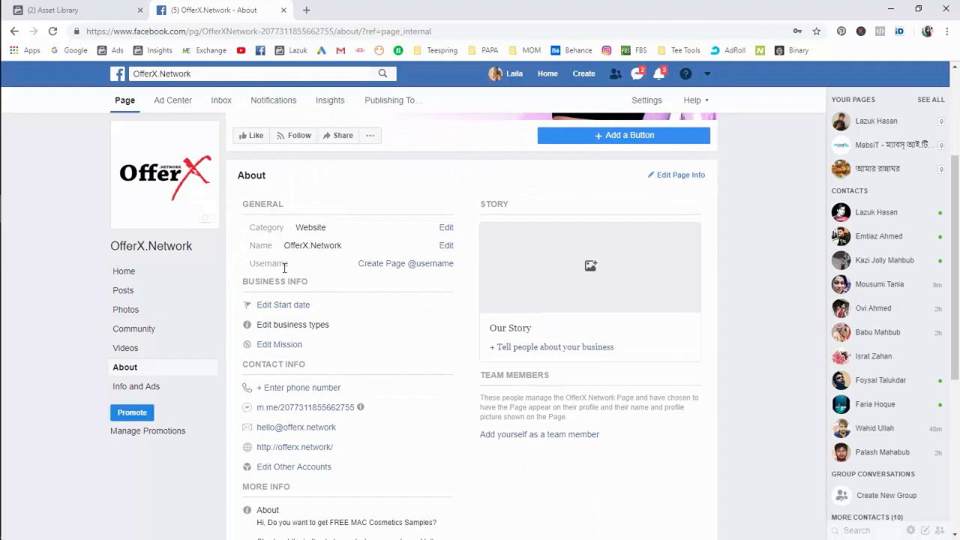
Start writing a new Our Story for the page.
scroll(284, 334, up, 2)
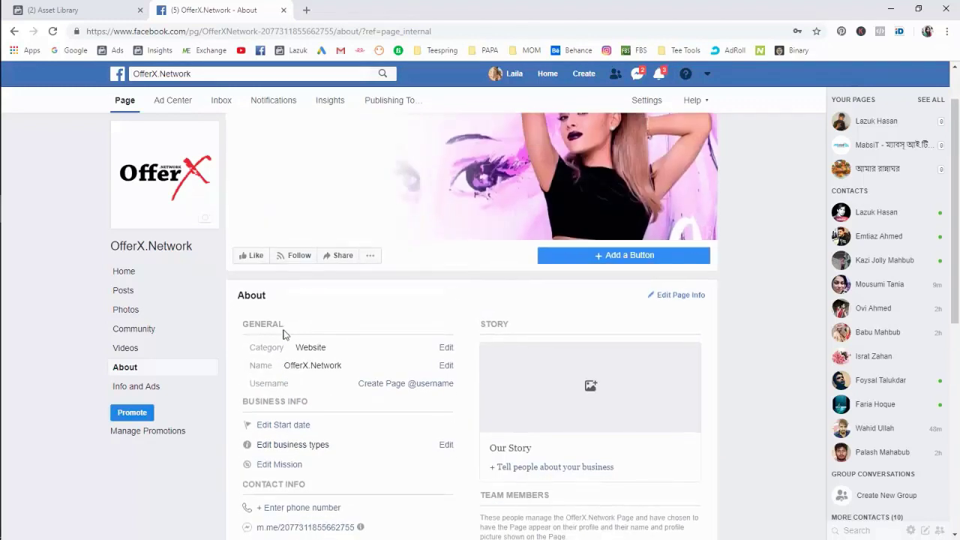
scroll(408, 337, down, 1)
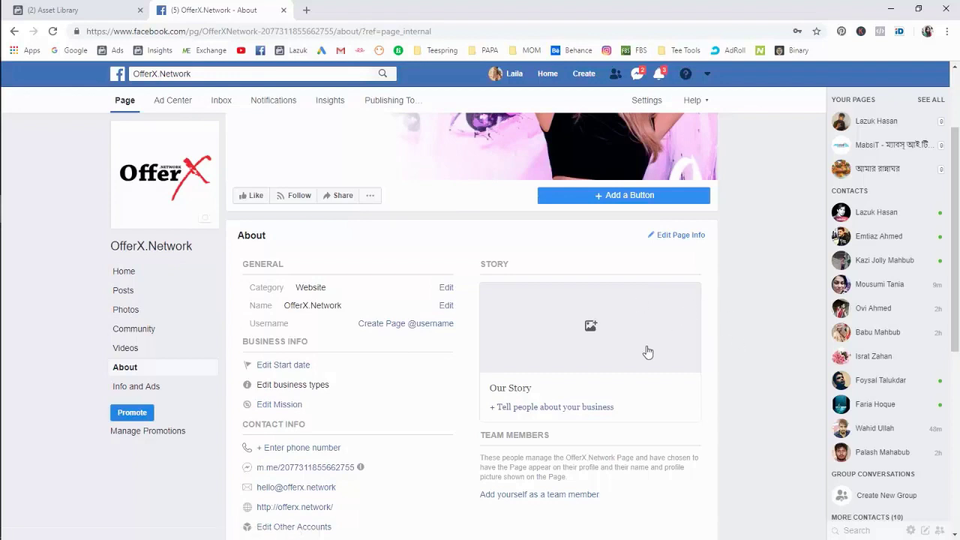
scroll(648, 351, down, 1)
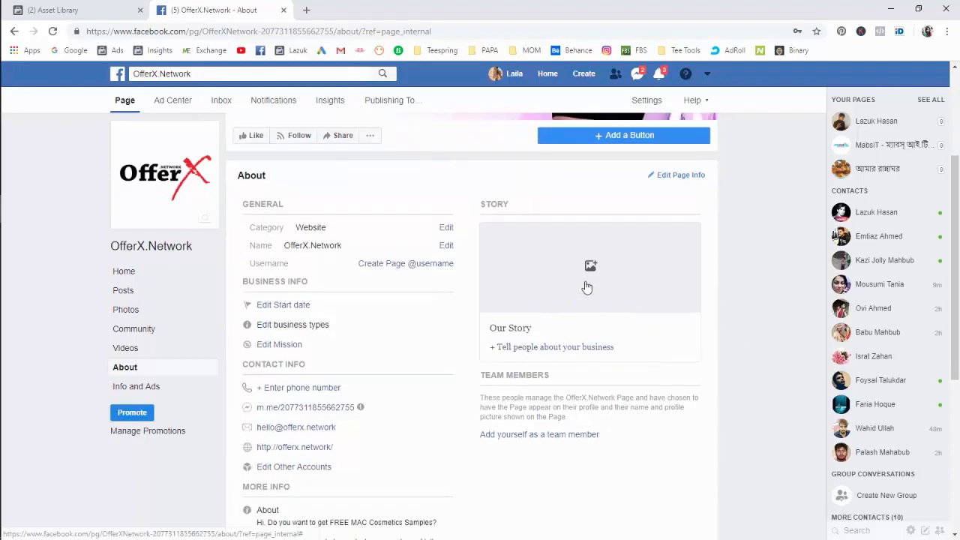
click(573, 318)
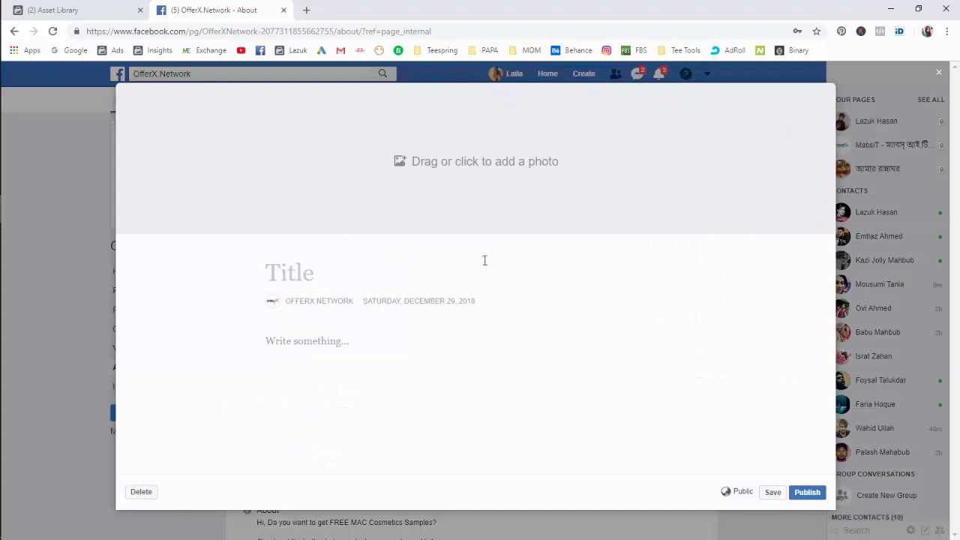
Copy 'get FREE MAC Cosmetics' from mac videos.txt and paste it as the story title.
mouse_move(4, 218)
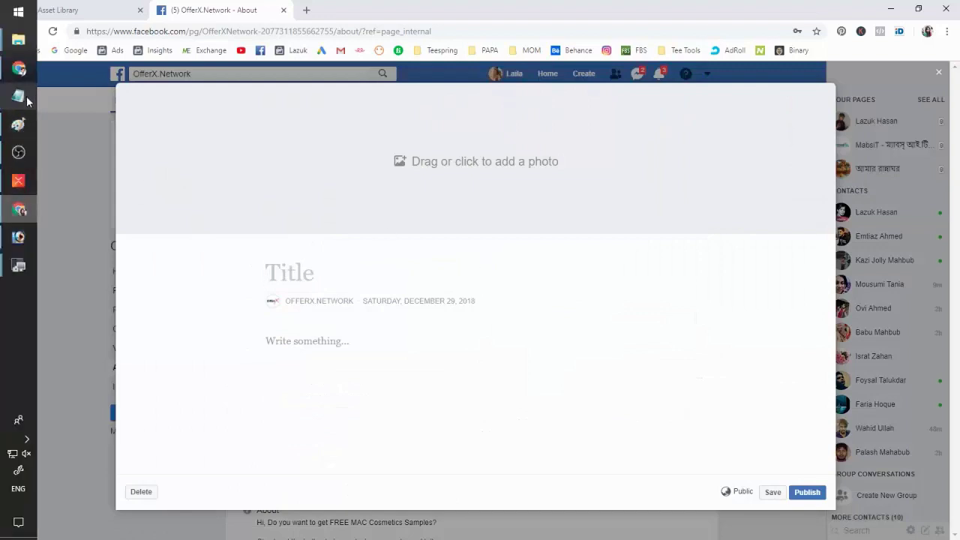
mouse_move(18, 42)
click(93, 126)
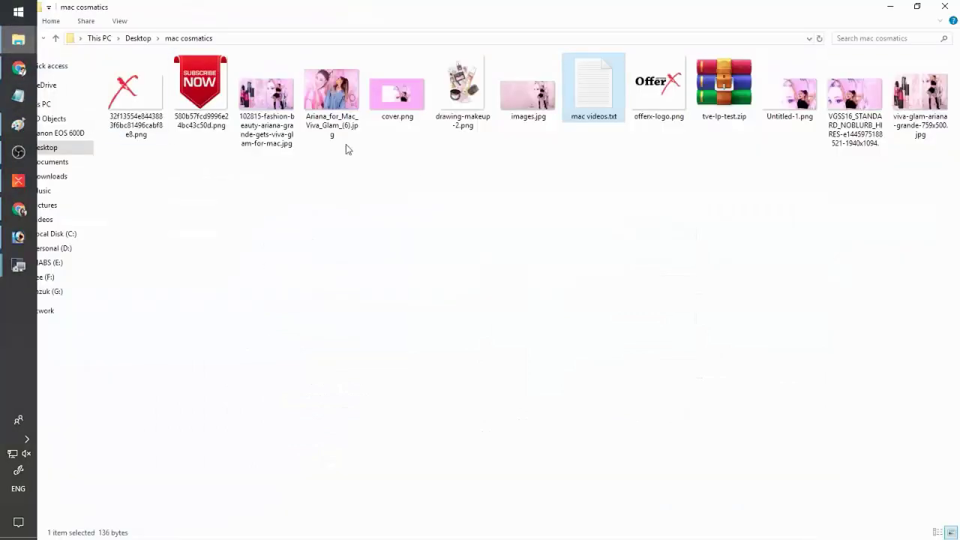
double_click(599, 101)
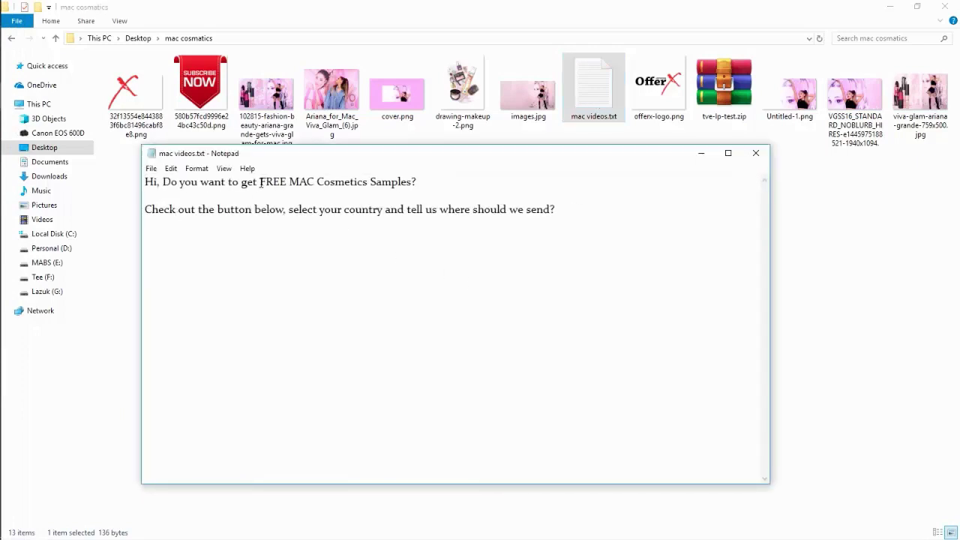
drag(240, 184, 368, 181)
key(ctrl+c)
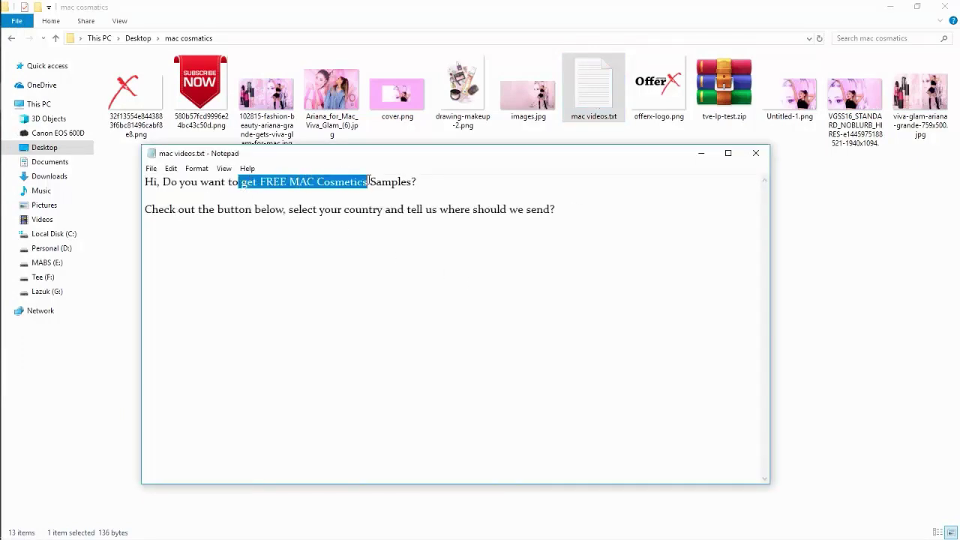
click(19, 123)
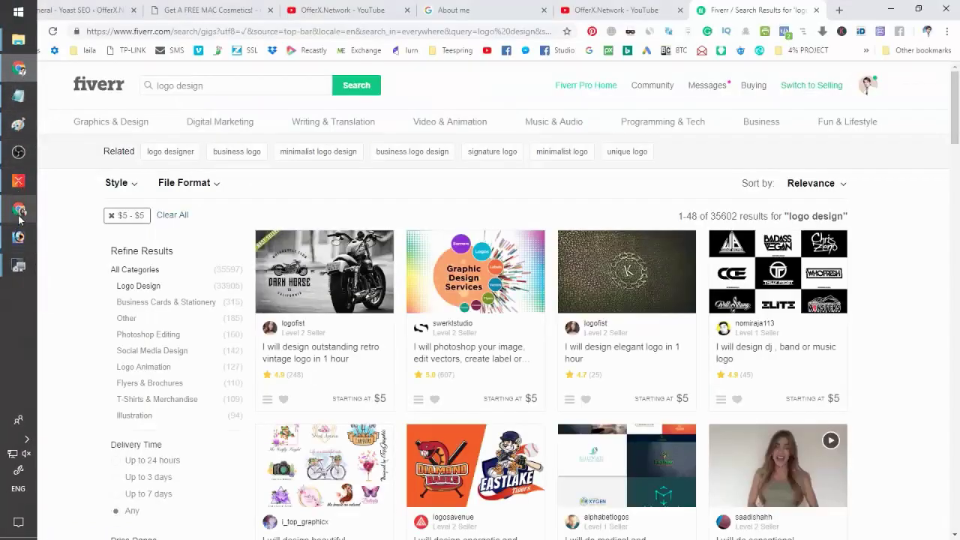
click(19, 235)
key(ctrl+v)
drag(284, 274, 274, 291)
Capitalise the title's G and paste the mac videos.txt text into the story body.
text(G)
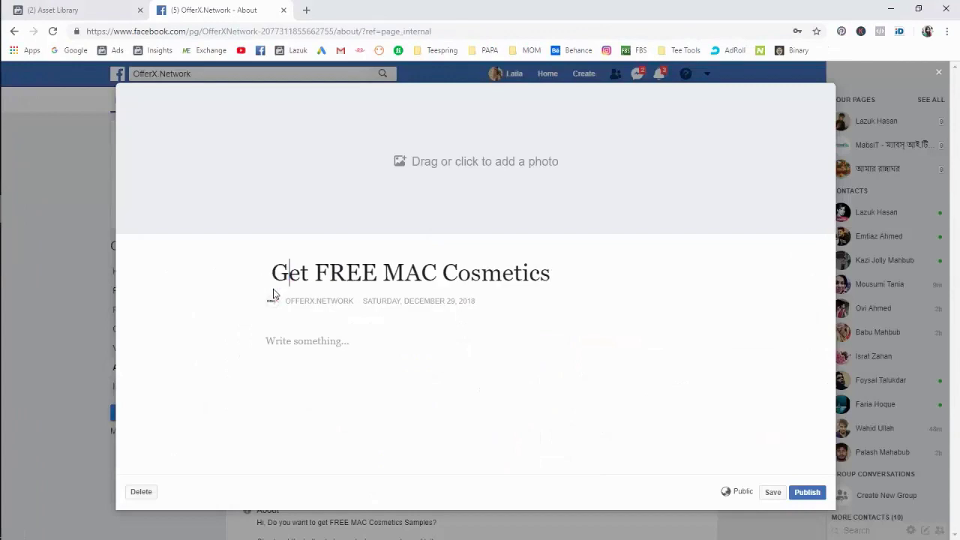
click(560, 281)
click(334, 342)
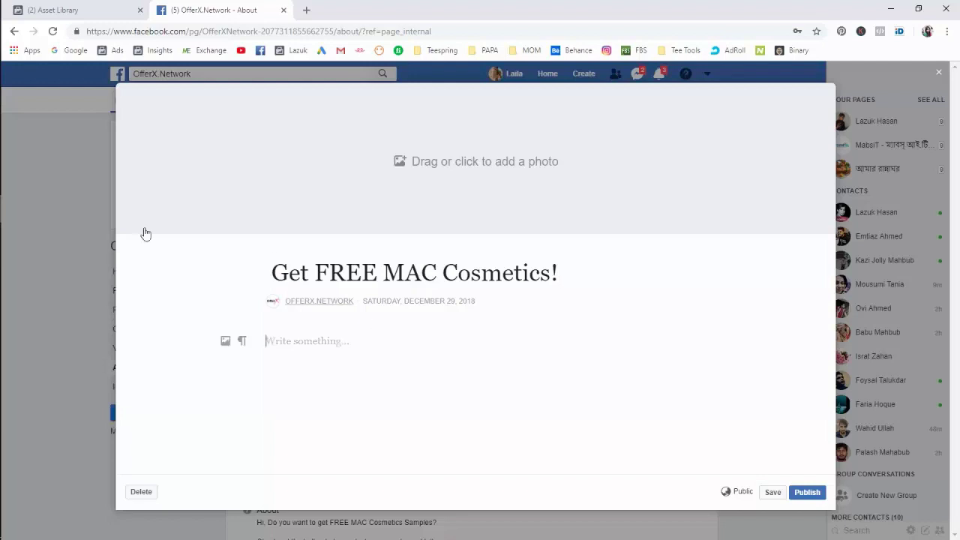
click(17, 100)
click(327, 220)
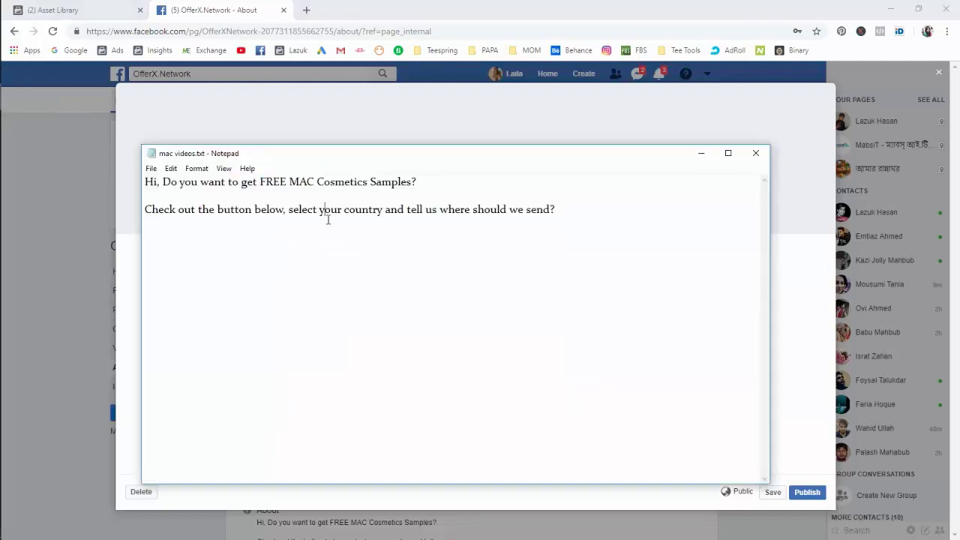
key(ctrl+a)
key(ctrl+c)
click(17, 101)
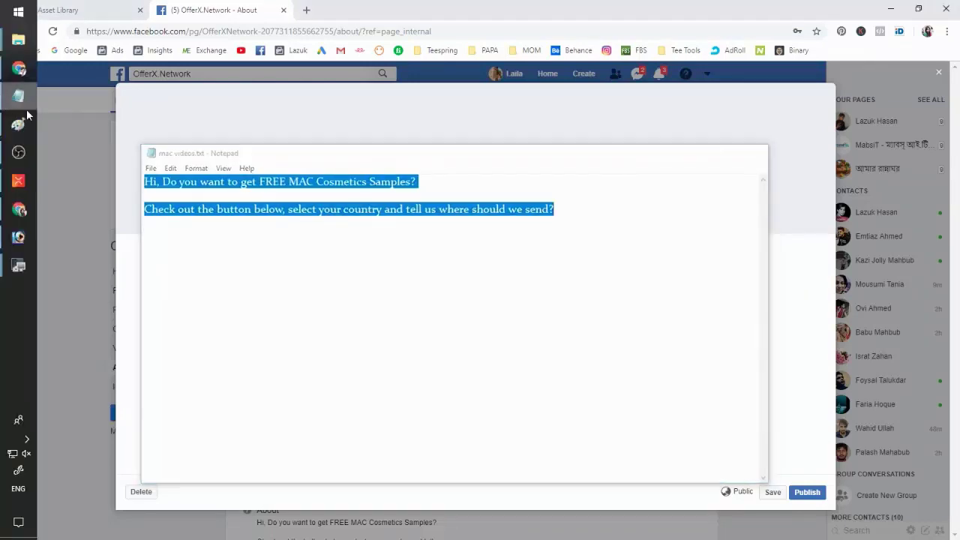
click(367, 338)
key(ctrl+v)
Remove the blank line and add a final line 'Yes, Give Me A Sample Copy'.
click(332, 377)
key(BackSpace)
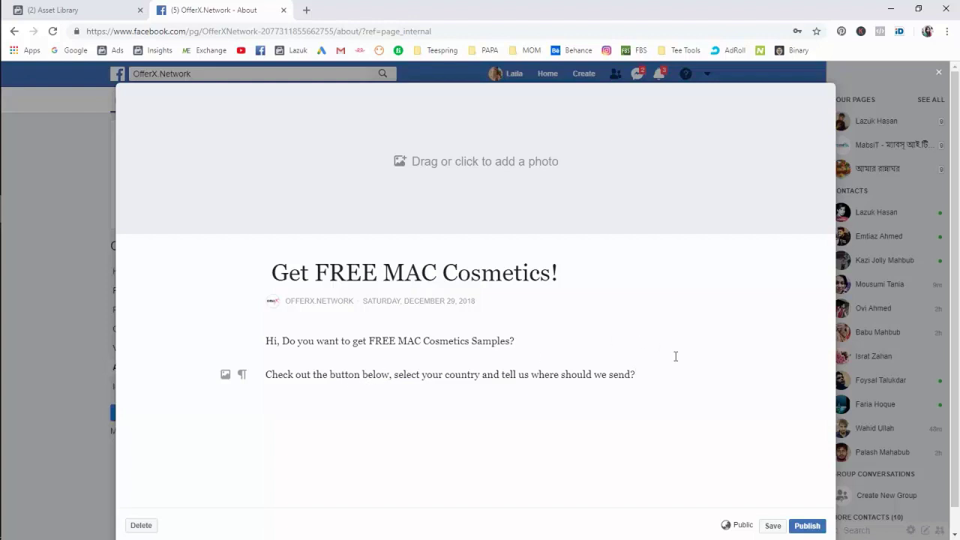
key(Return)
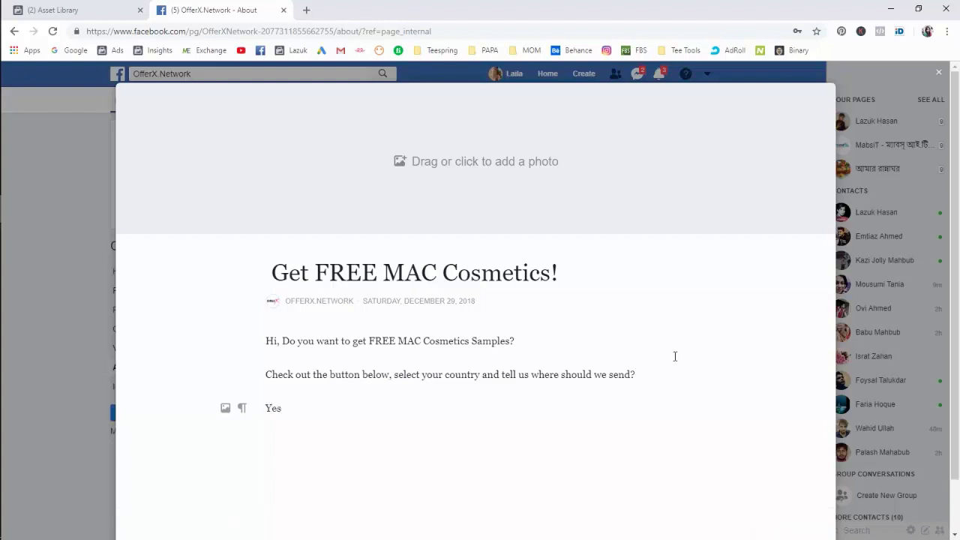
text(Yes, Give Me A Sample Copy)
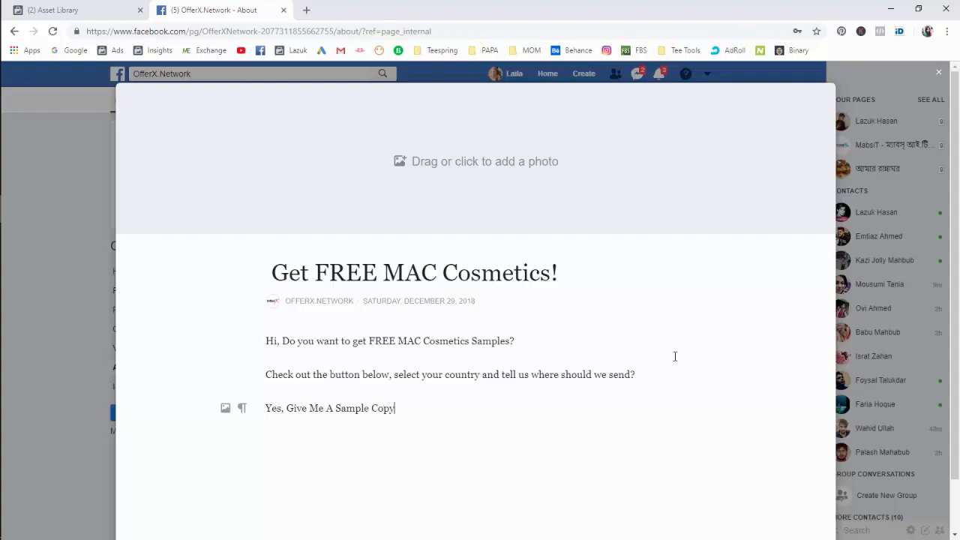
drag(419, 410, 262, 450)
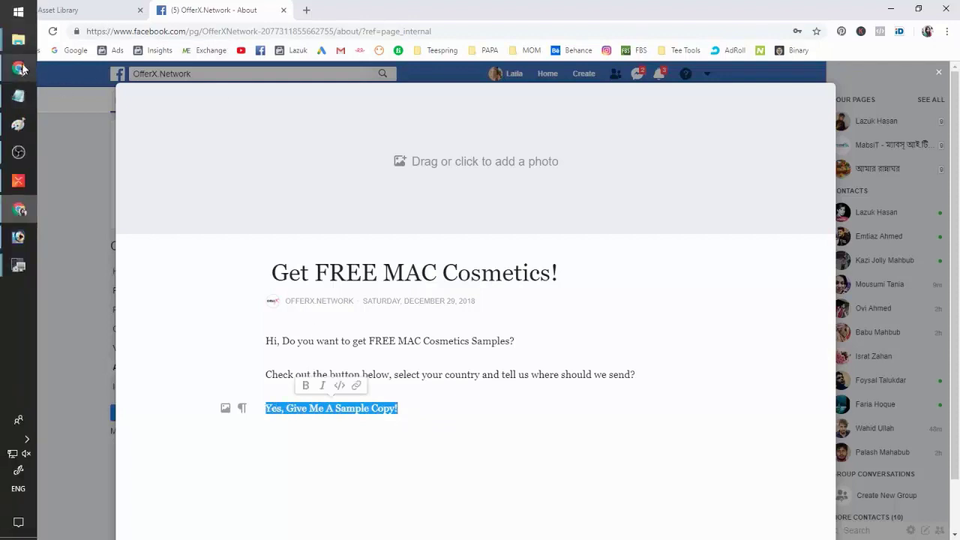
Link the 'Yes, Give Me A Sample Copy!' line to the landing page address.
click(17, 96)
click(238, 10)
click(243, 28)
key(ctrl+c)
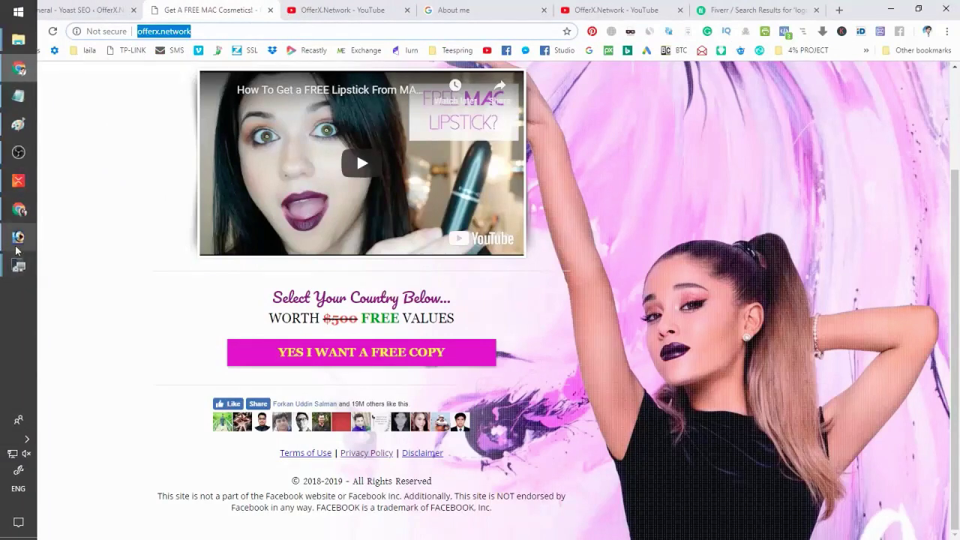
click(16, 210)
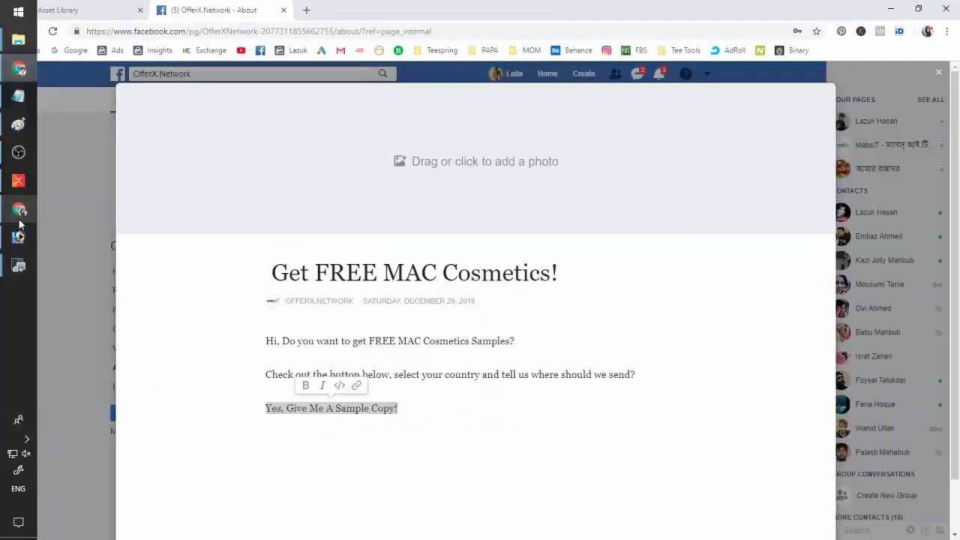
click(357, 387)
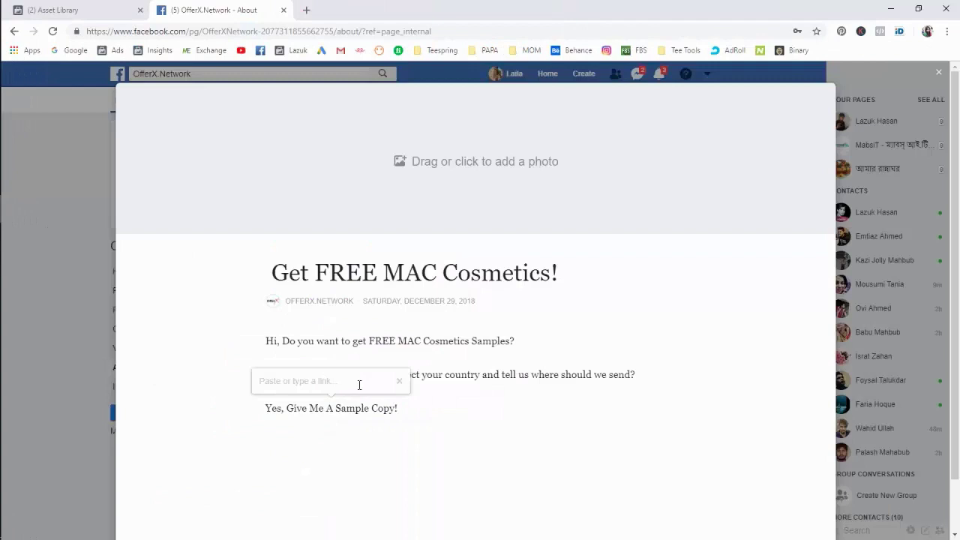
key(ctrl+v)
key(Return)
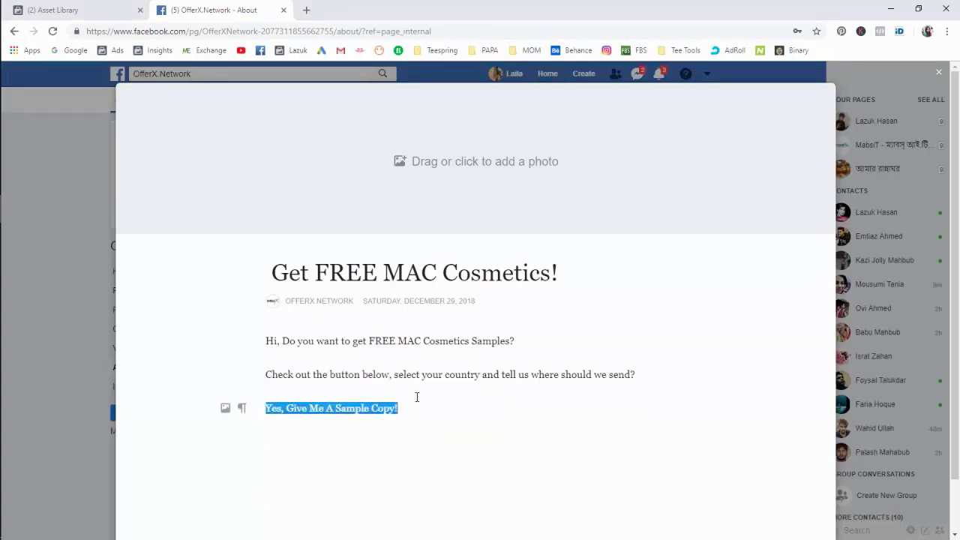
click(486, 373)
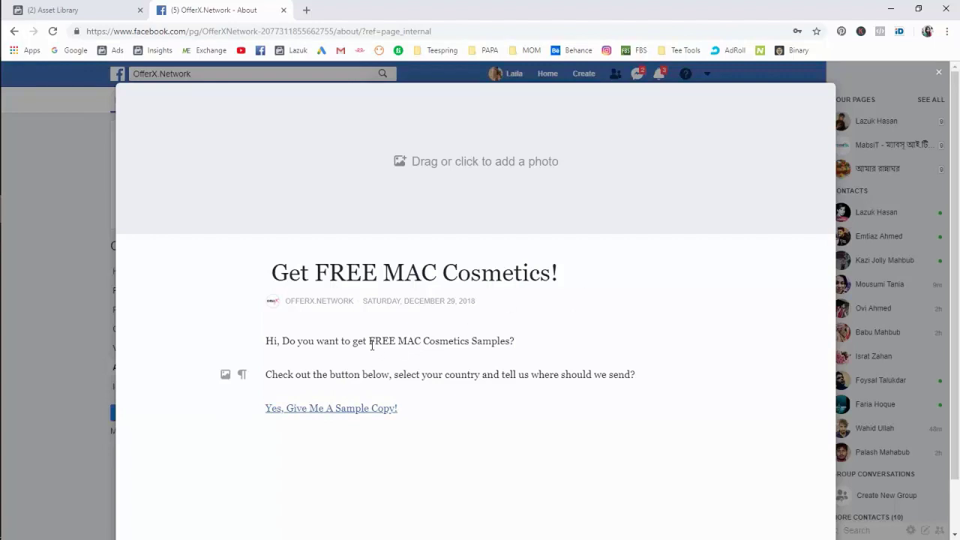
drag(369, 341, 470, 332)
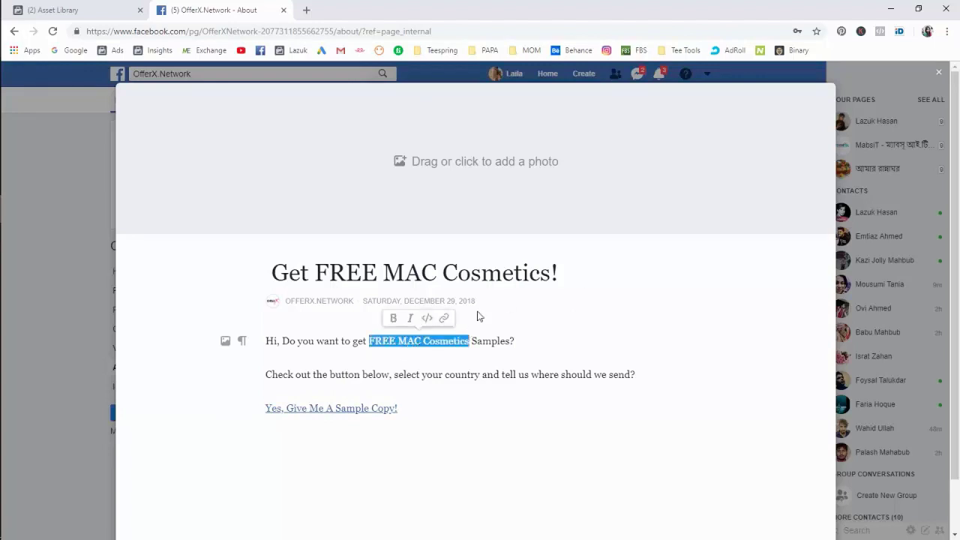
click(443, 319)
key(ctrl+v)
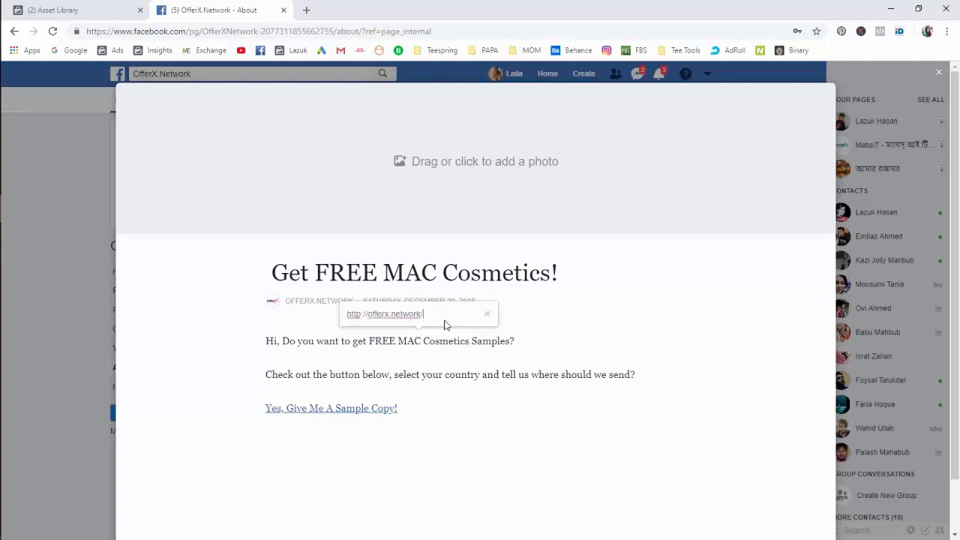
key(Return)
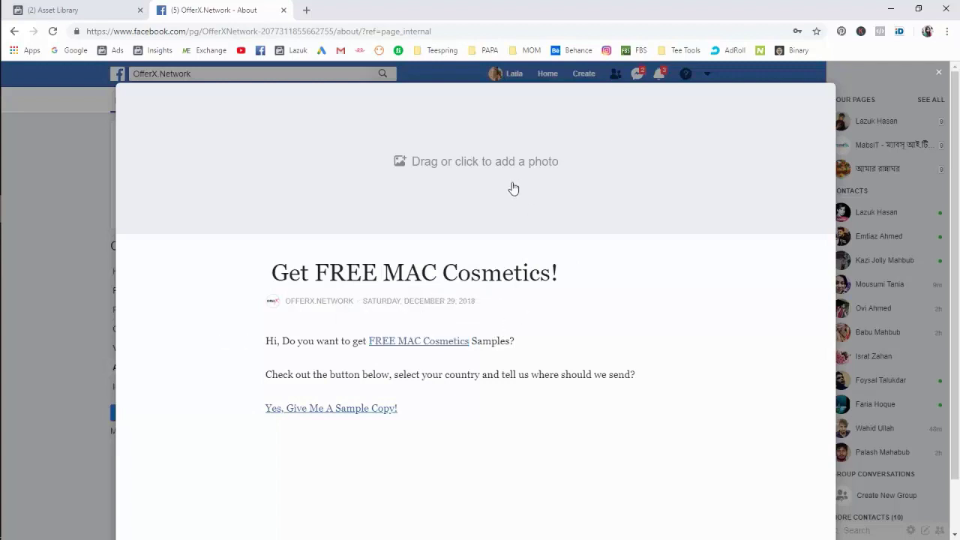
Set the pink portrait as the story cover, reposition it, and publish the story.
click(480, 164)
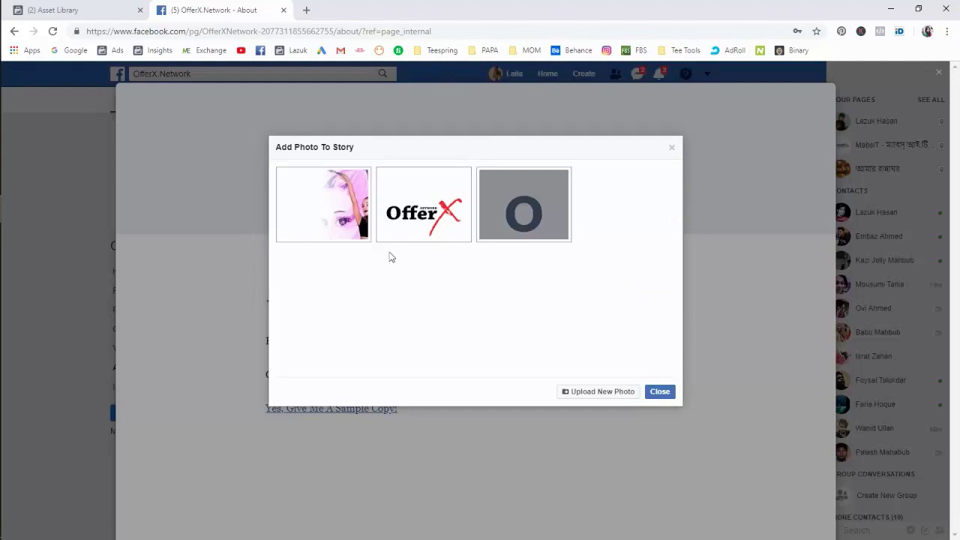
click(328, 214)
drag(557, 293, 562, 242)
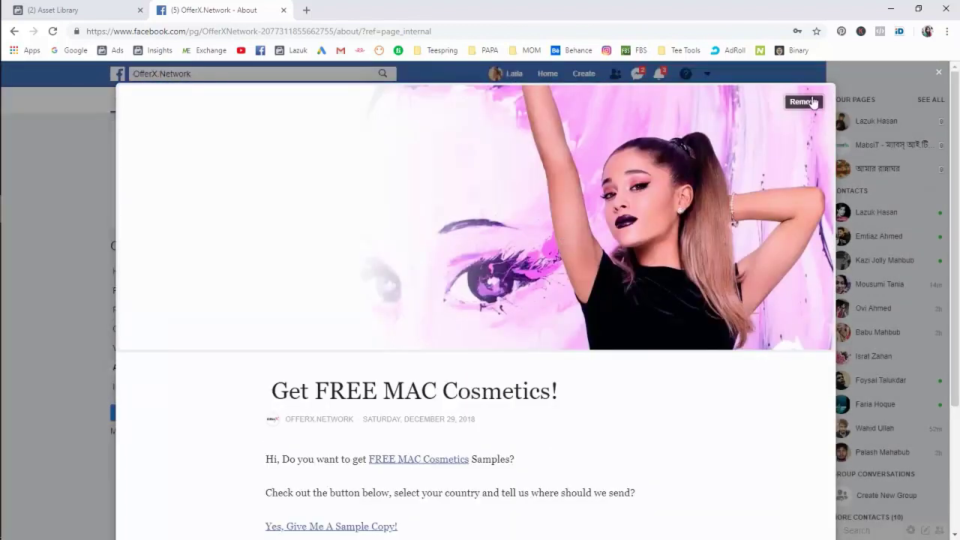
drag(594, 248, 593, 265)
scroll(652, 364, down, 3)
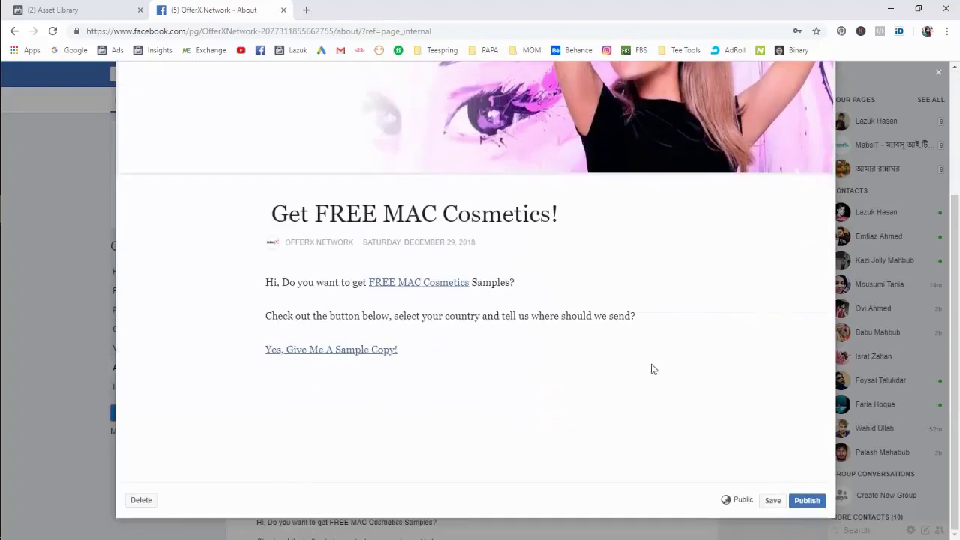
click(800, 502)
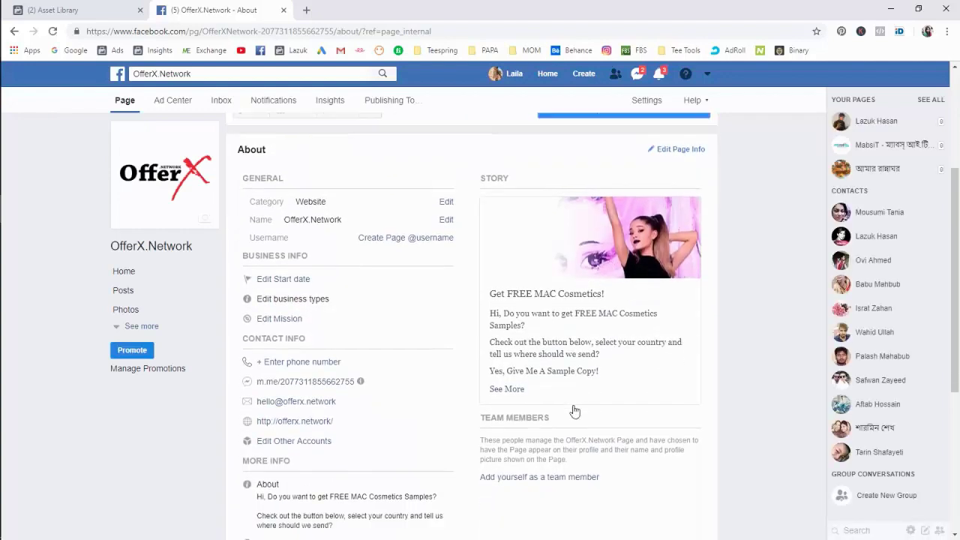
scroll(574, 411, down, 1)
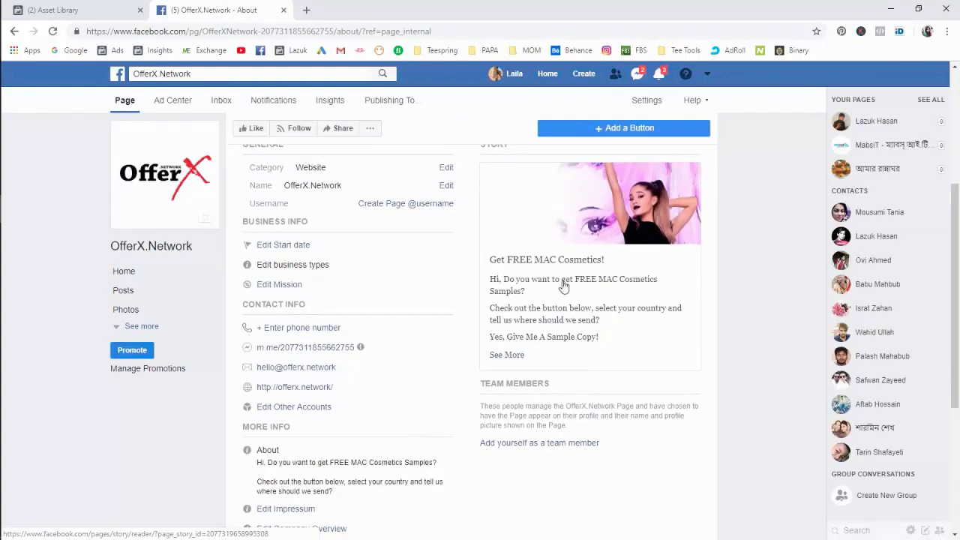
scroll(592, 342, down, 2)
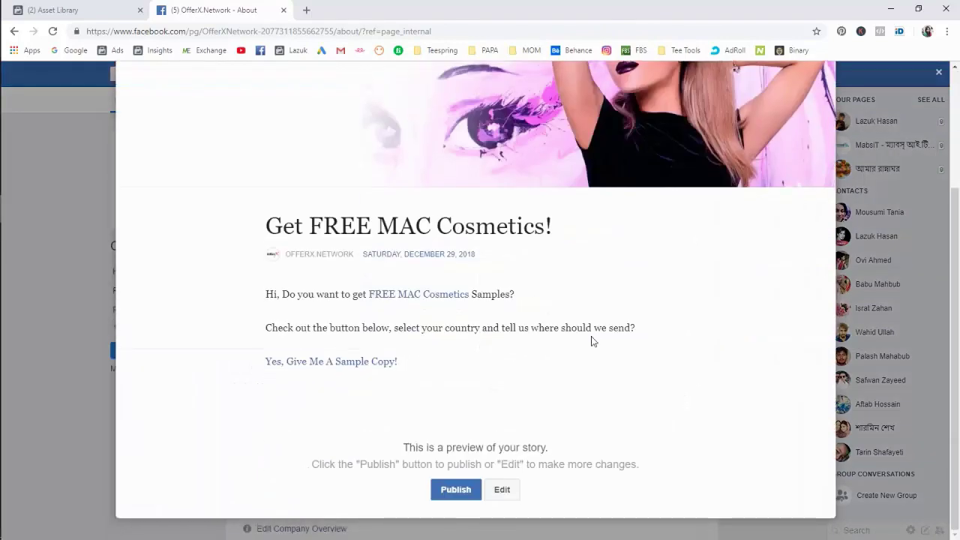
click(420, 296)
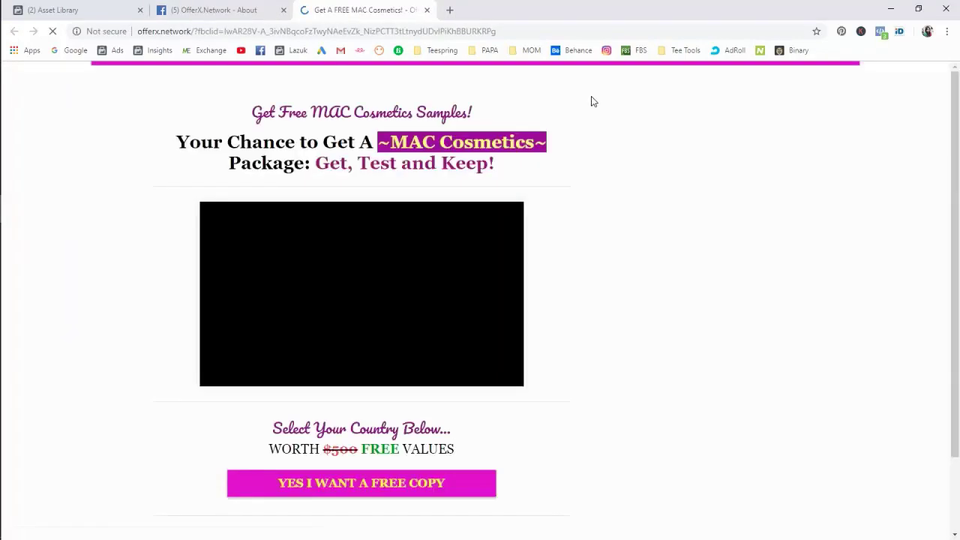
scroll(576, 308, down, 2)
scroll(576, 308, up, 2)
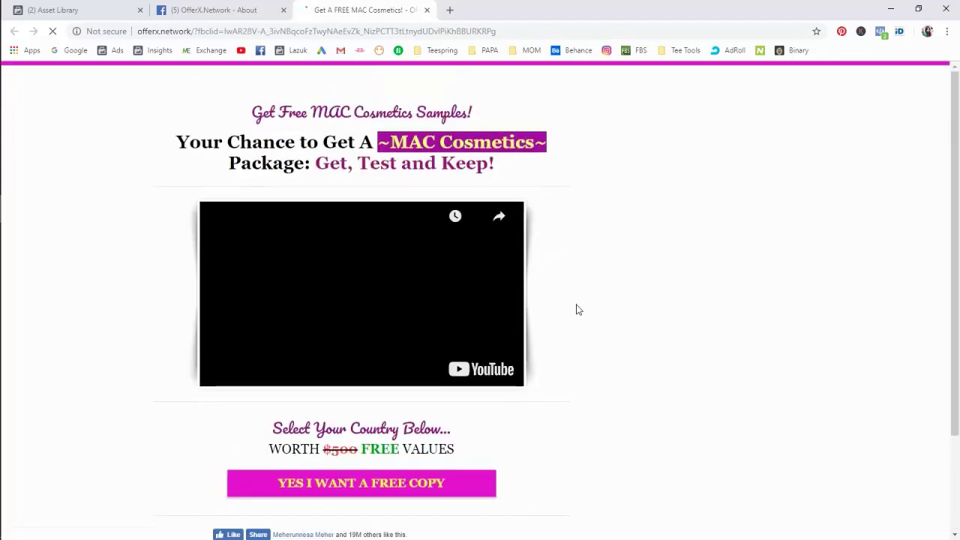
click(427, 10)
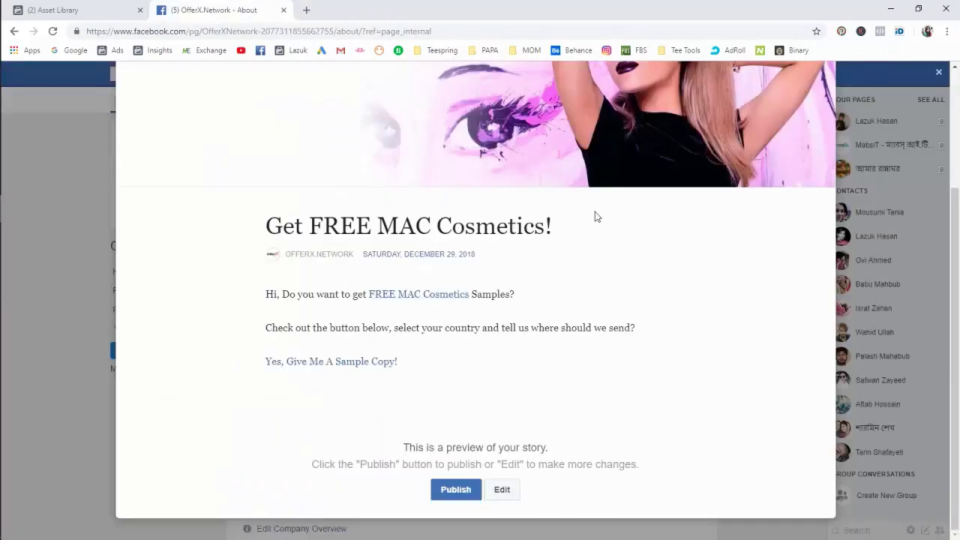
click(887, 238)
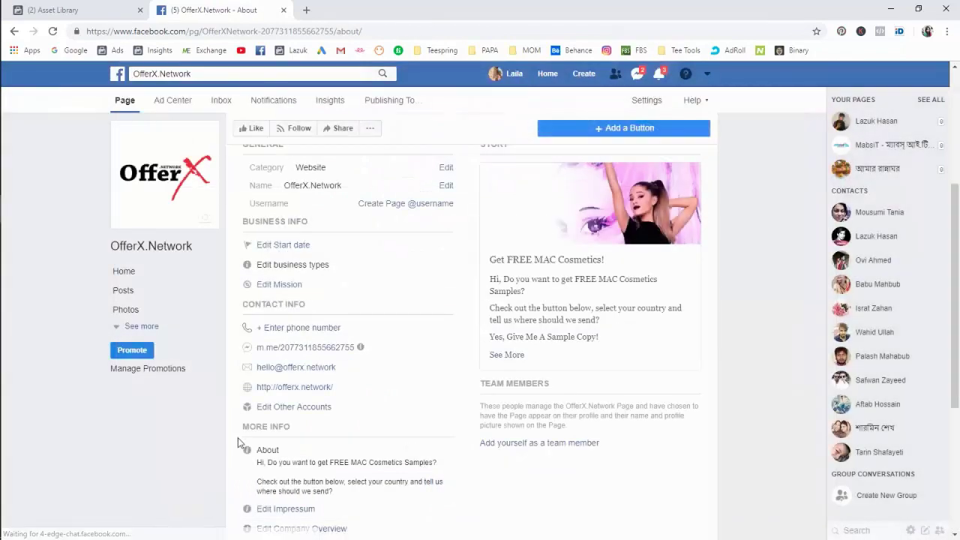
click(176, 270)
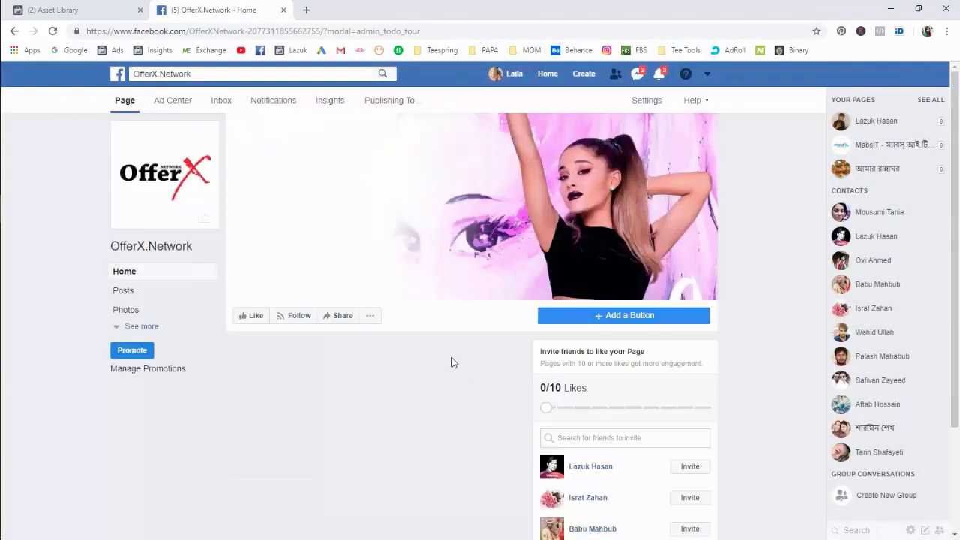
Like the OfferX.Network page and invite all 307 friends to like it.
scroll(452, 362, down, 3)
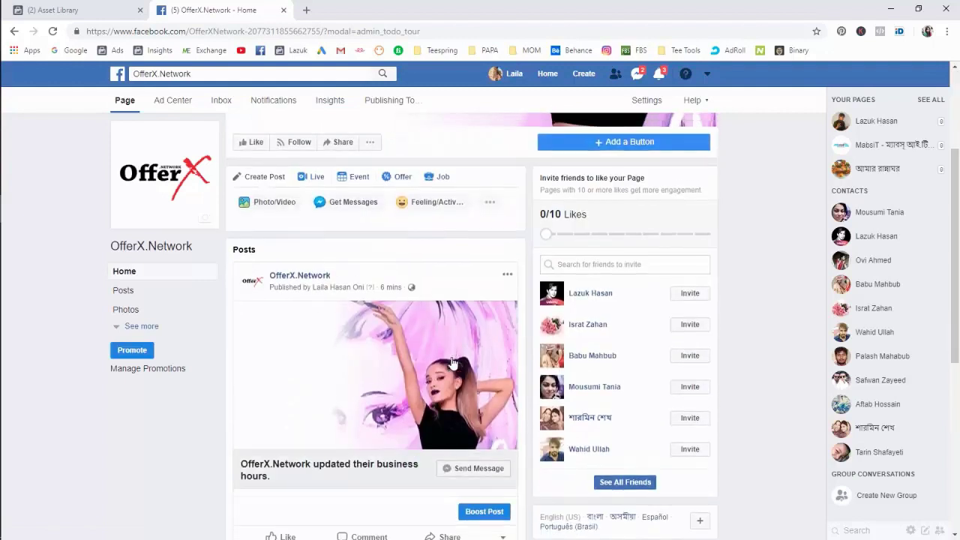
scroll(300, 300, up, 2)
click(252, 256)
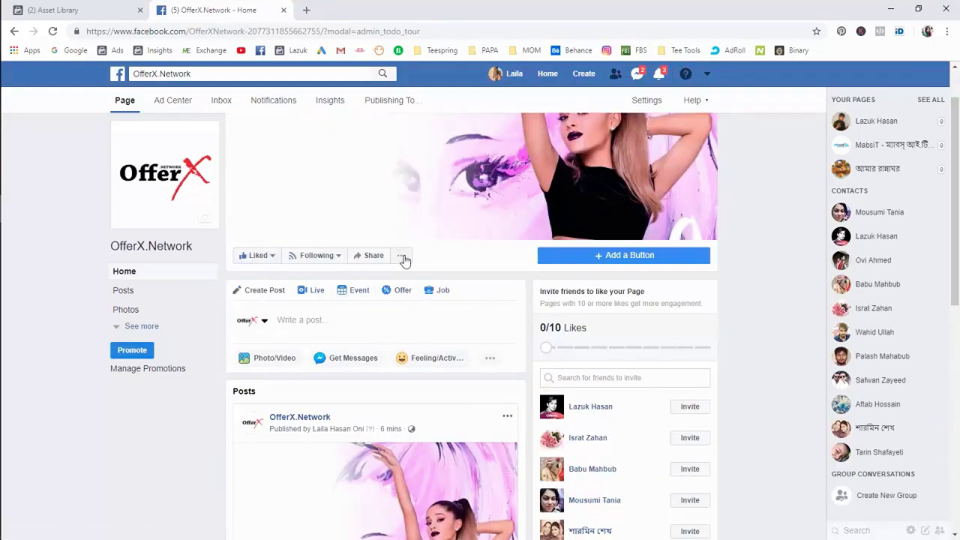
click(402, 256)
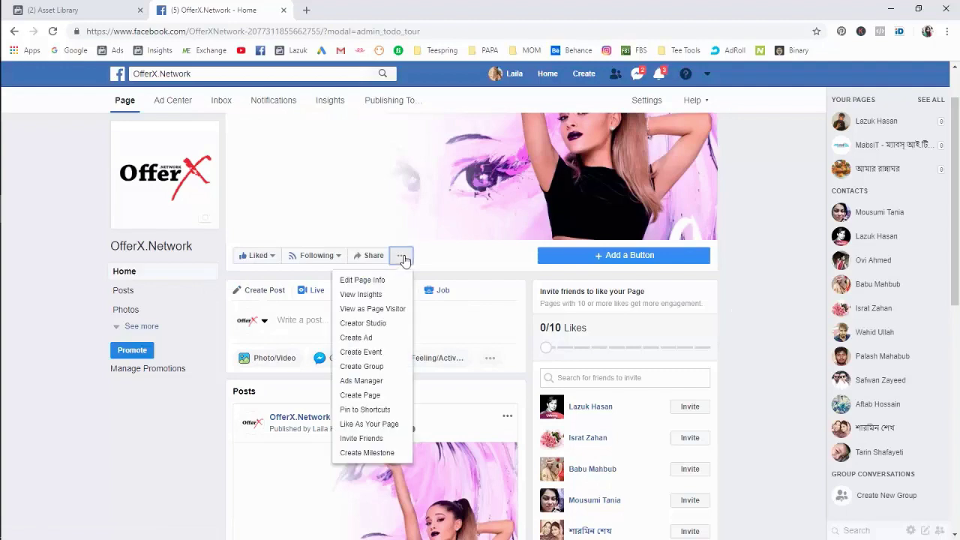
click(360, 438)
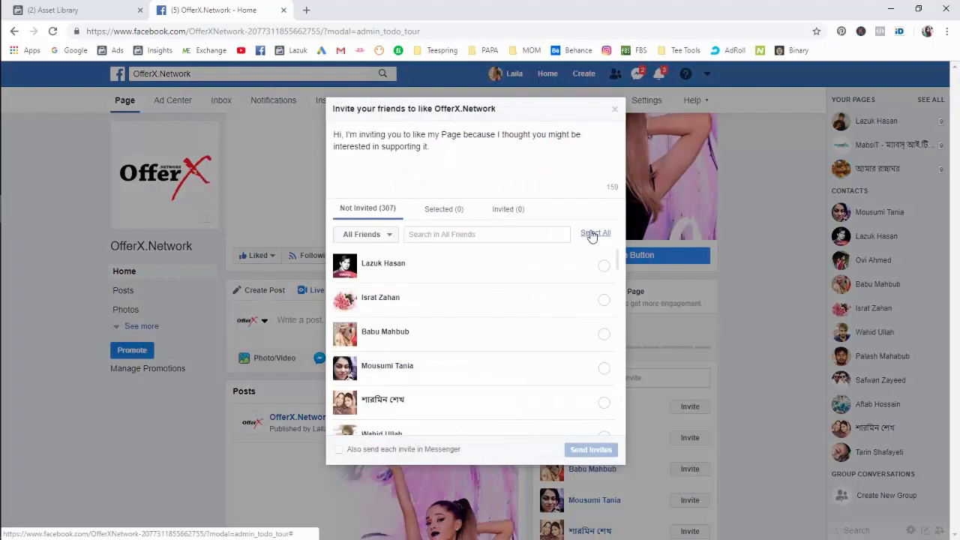
click(593, 233)
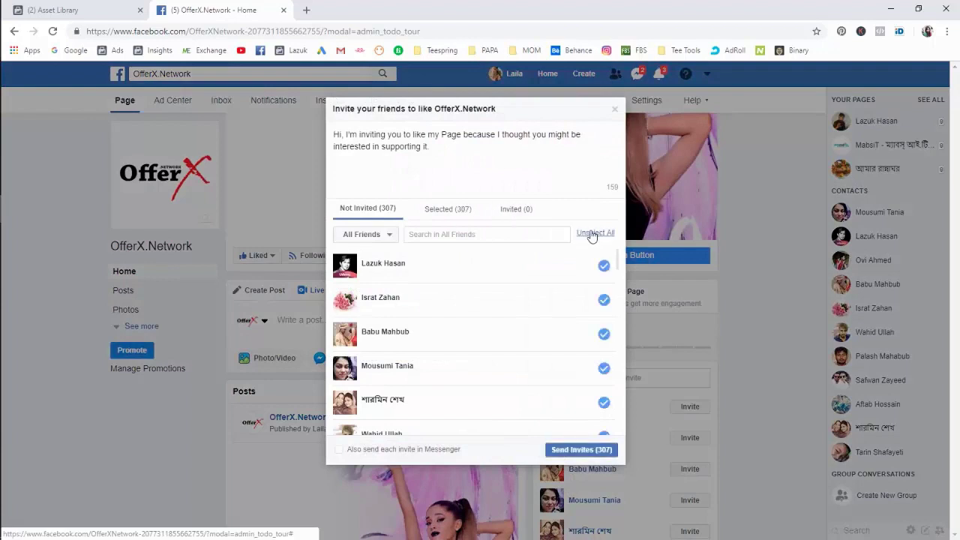
click(574, 452)
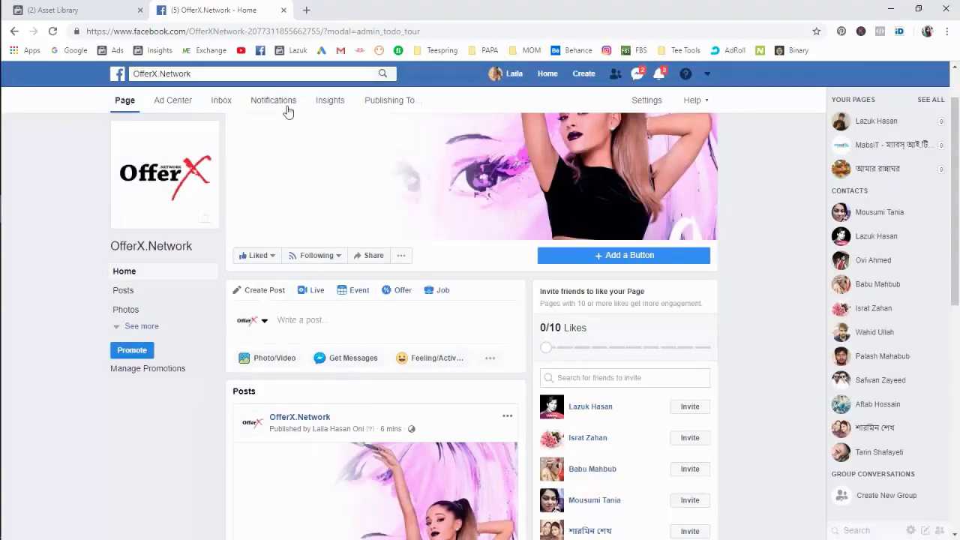
Select the OfferX.Network page name in the address bar, then scroll the Home page down and up.
drag(193, 32, 324, 30)
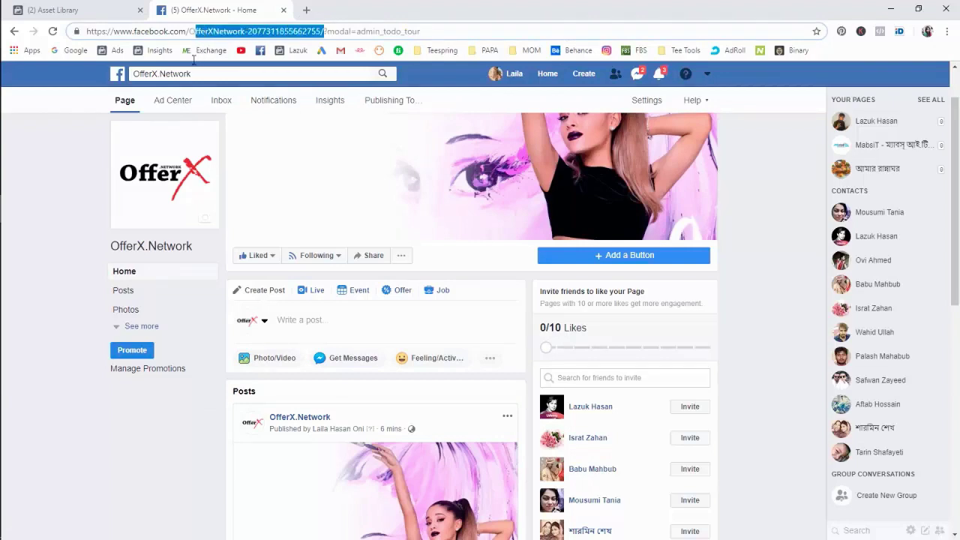
click(66, 393)
scroll(66, 393, down, 5)
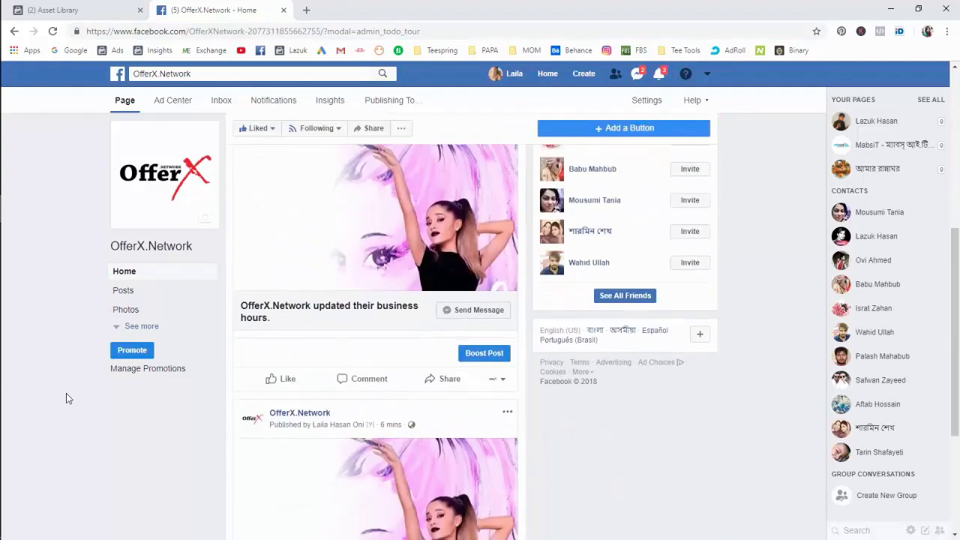
scroll(66, 393, up, 6)
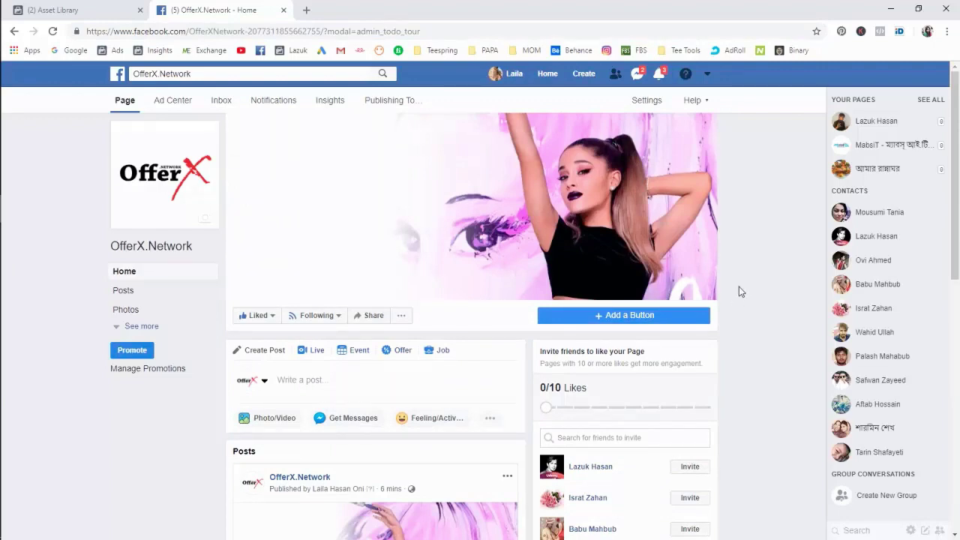
Start adding a page button, choose See Offers linked to the Offers section, then step back.
click(632, 315)
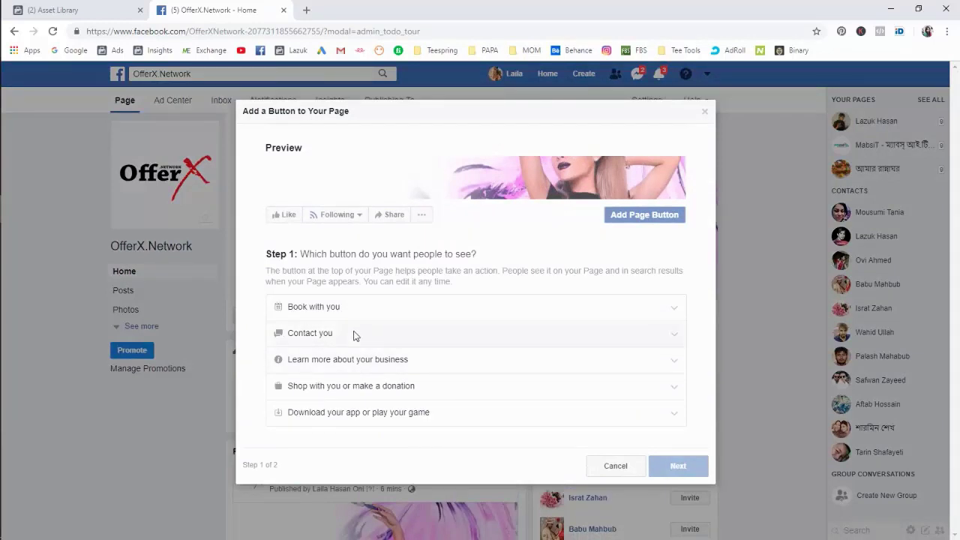
click(337, 387)
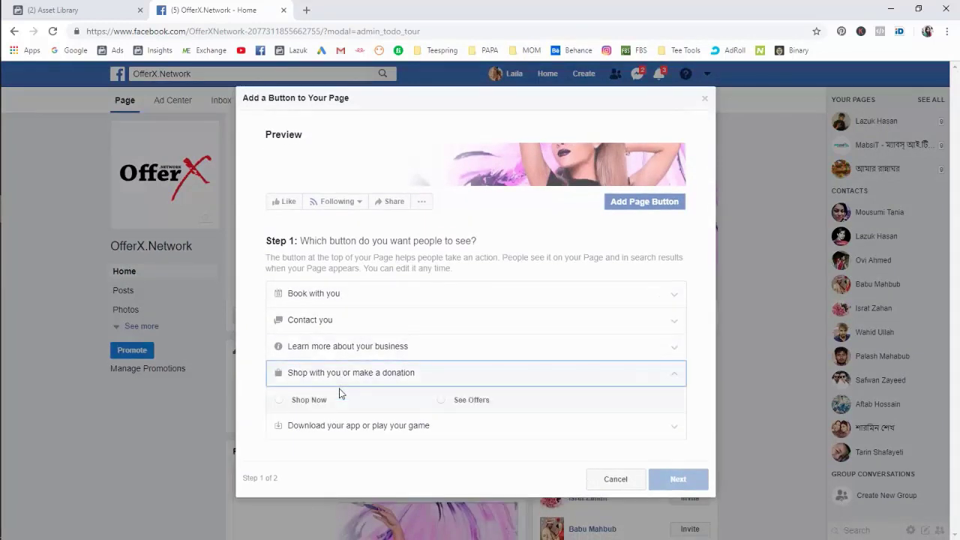
click(467, 402)
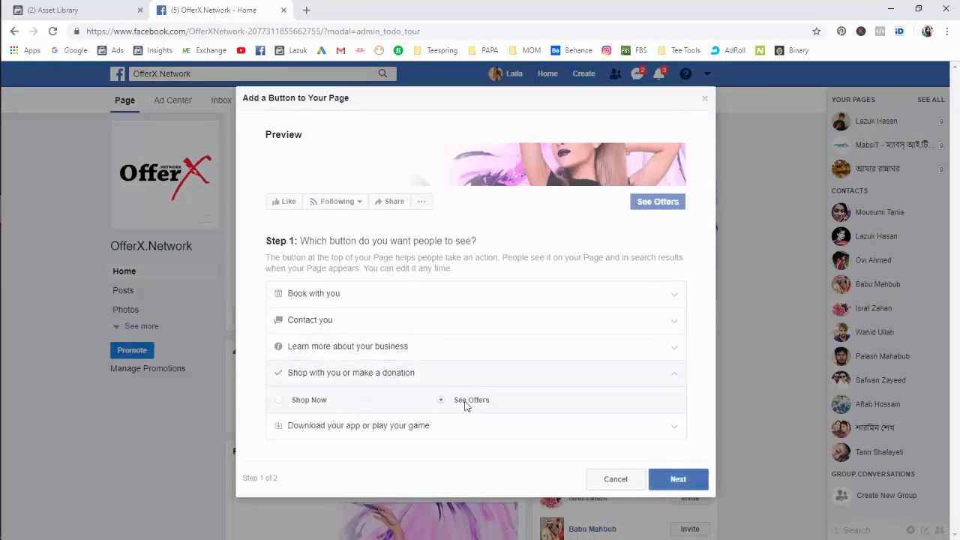
click(675, 480)
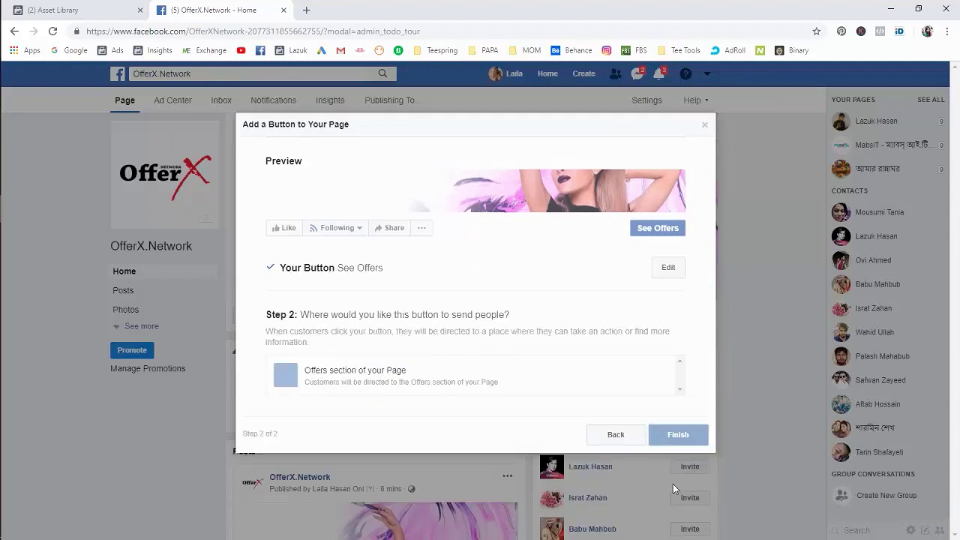
click(378, 381)
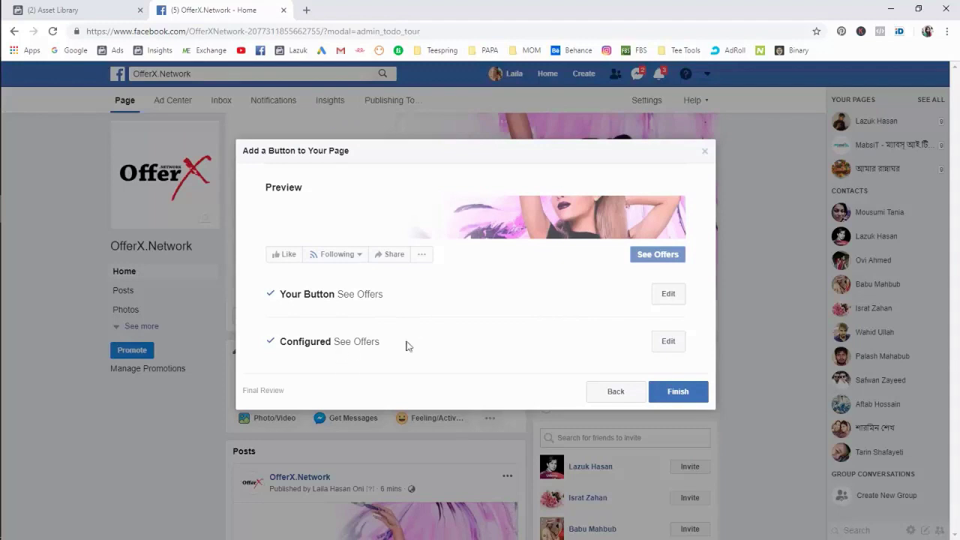
click(619, 386)
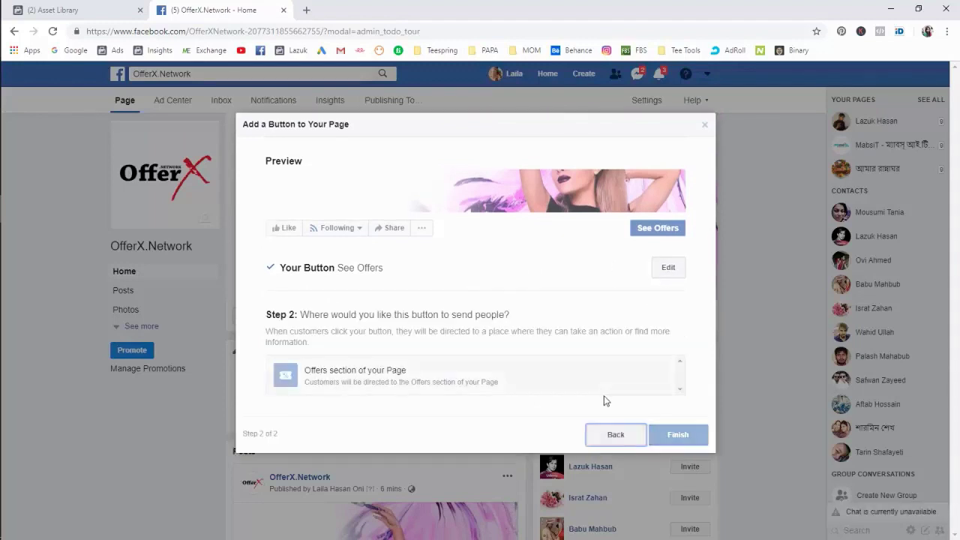
click(622, 436)
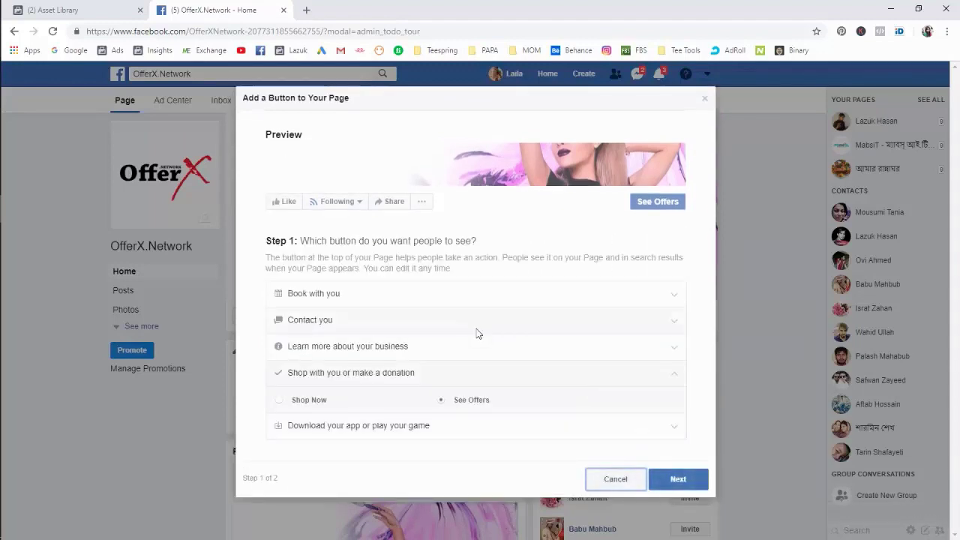
Compare the Learn more, Shop and Contact button categories and reselect See Offers leading to Offers.
click(368, 354)
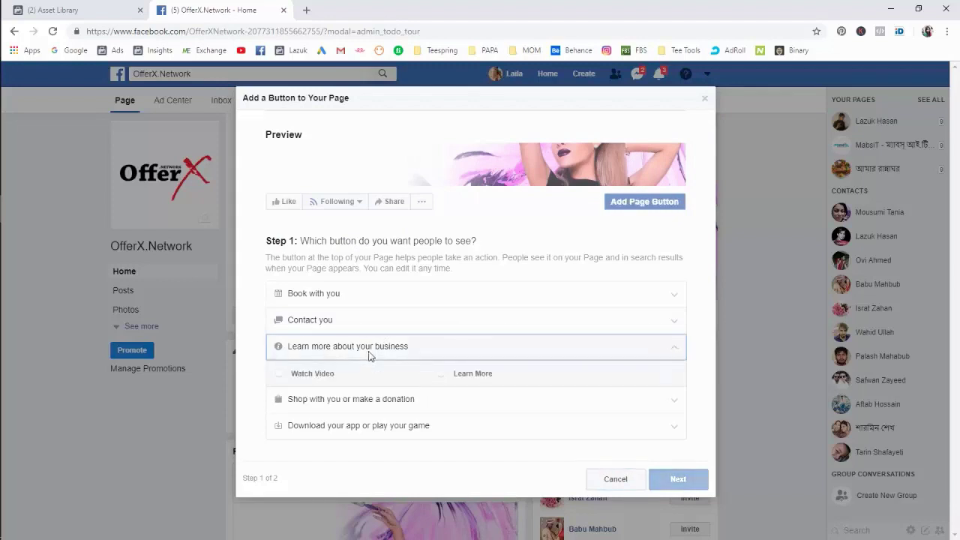
click(327, 398)
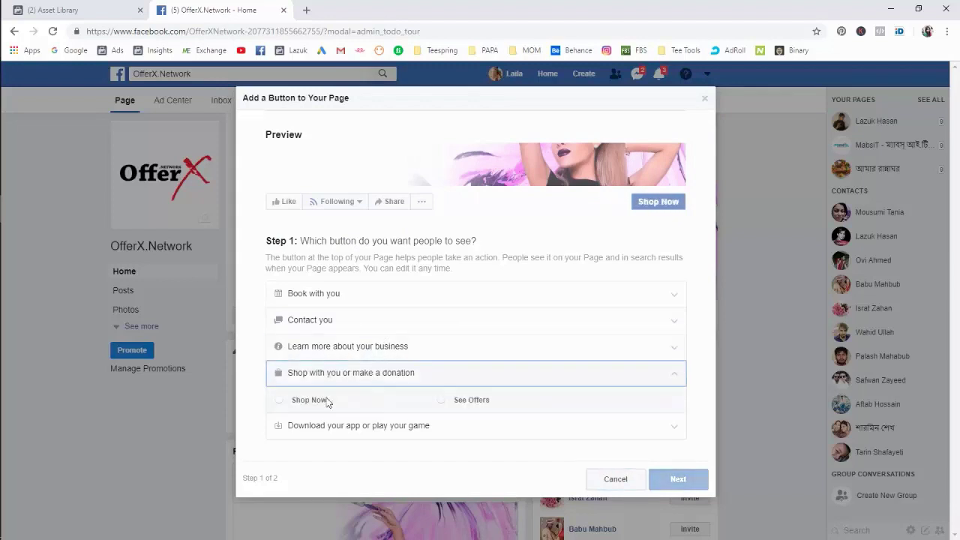
click(316, 320)
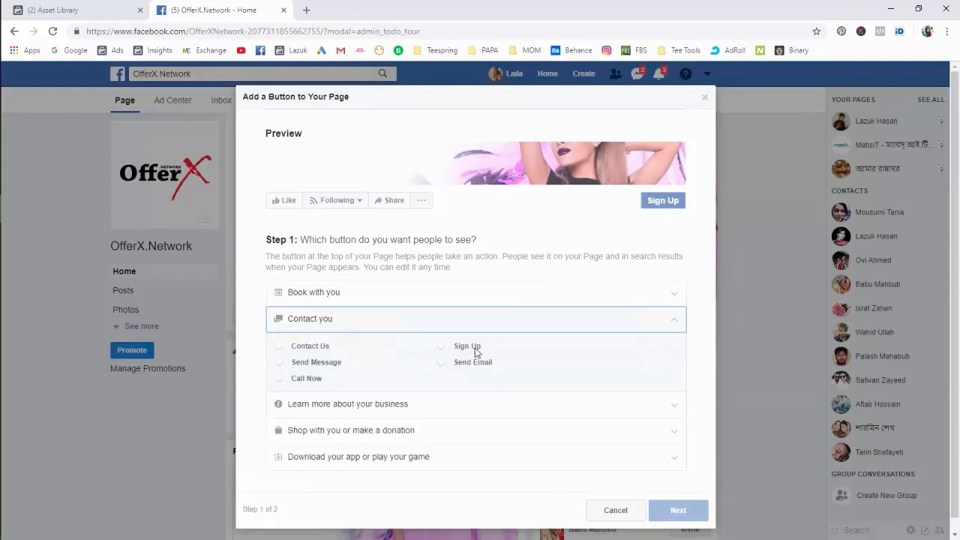
click(334, 429)
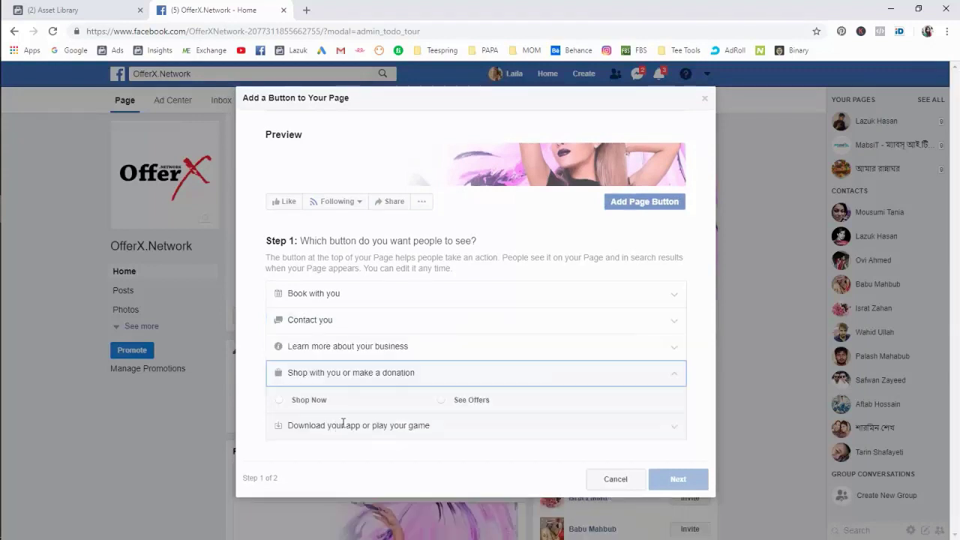
click(455, 405)
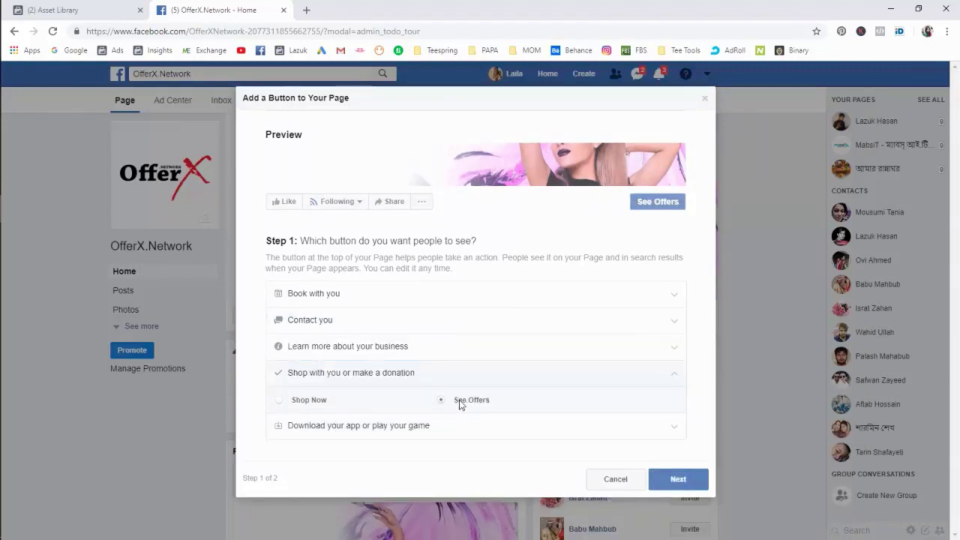
click(669, 478)
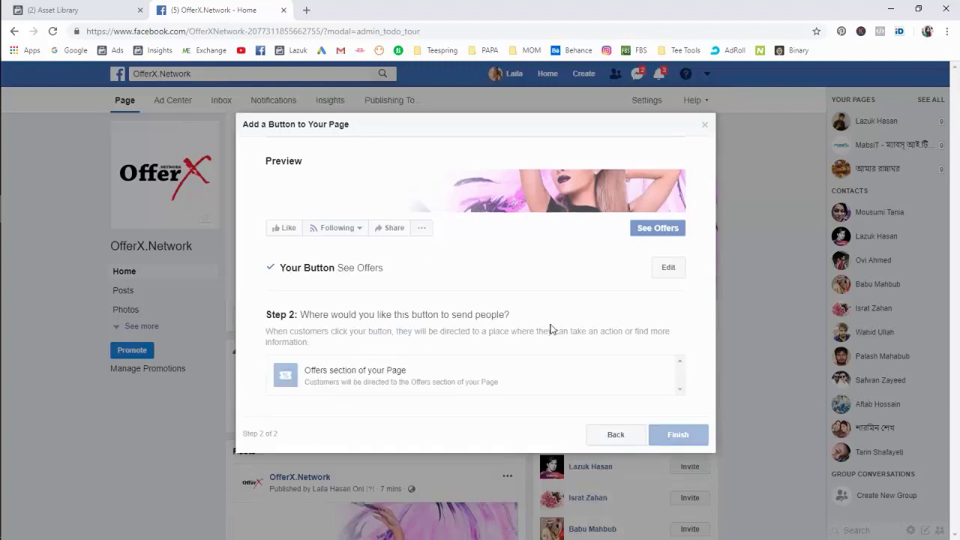
click(443, 381)
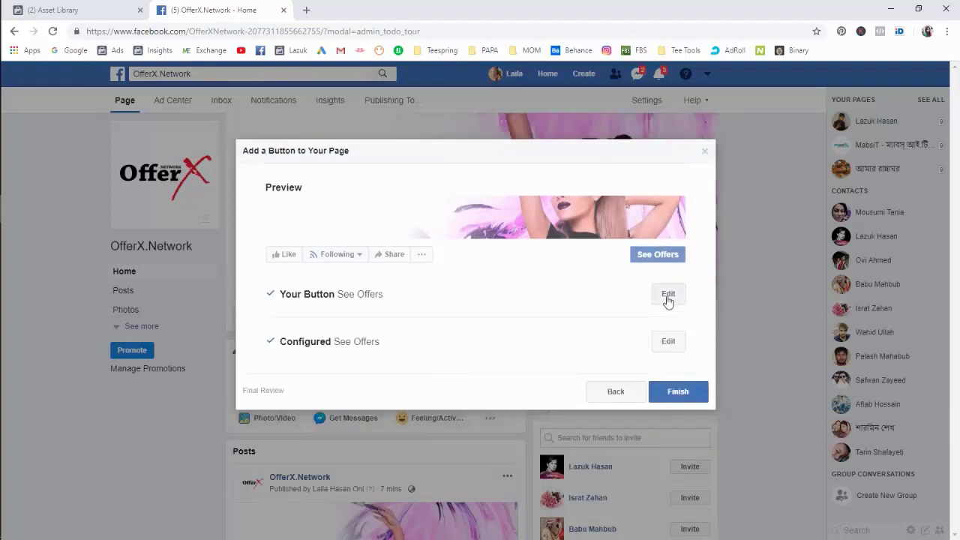
click(674, 341)
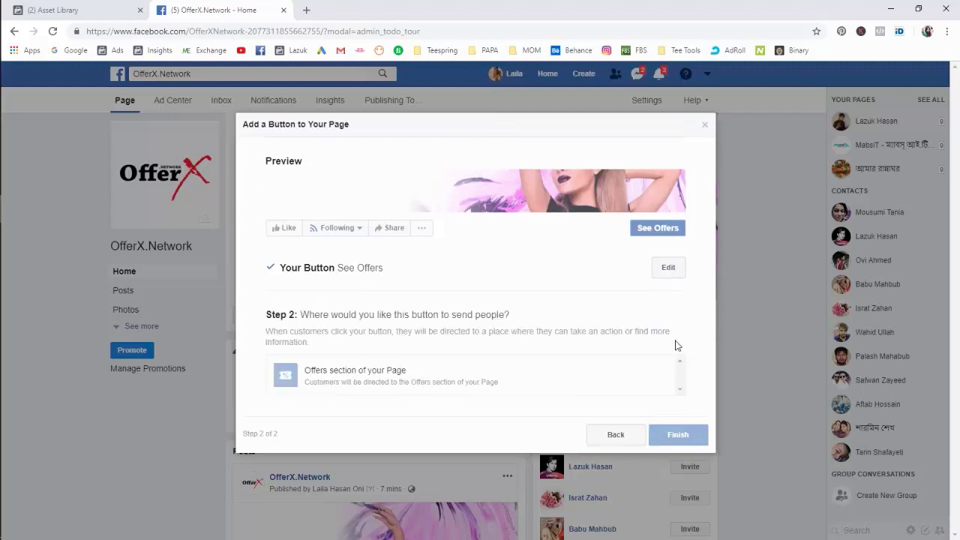
click(450, 379)
click(662, 296)
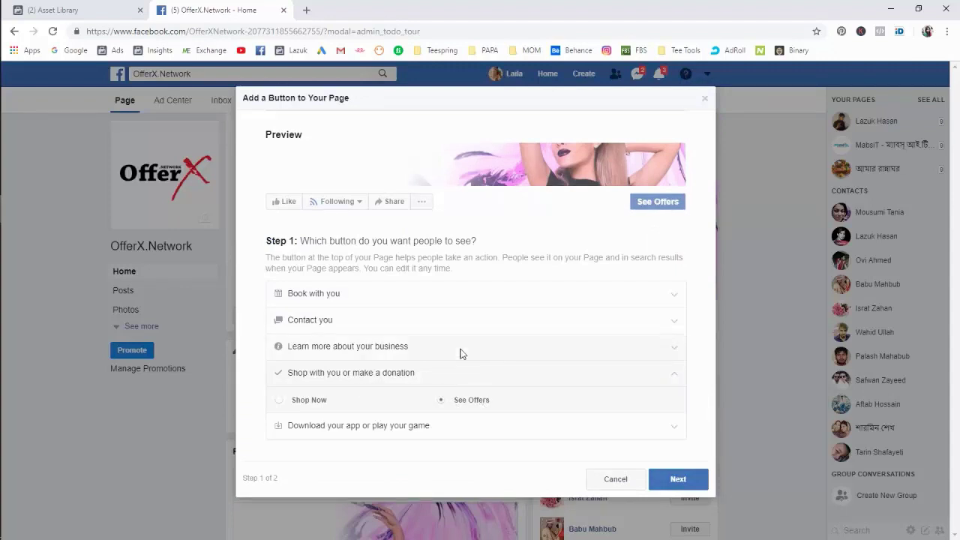
Add a Send Message button that routes visitors to Messenger, then open the page's extra options list.
click(424, 330)
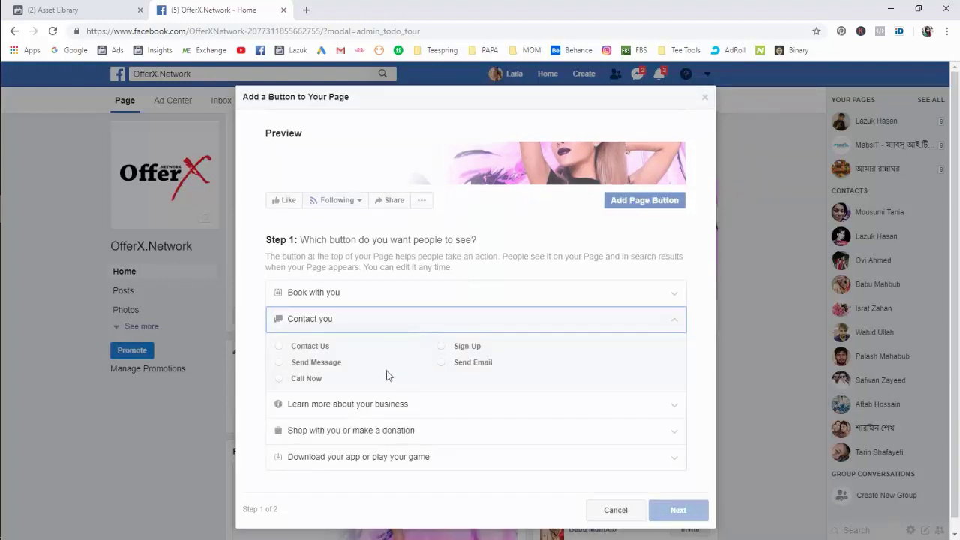
click(315, 364)
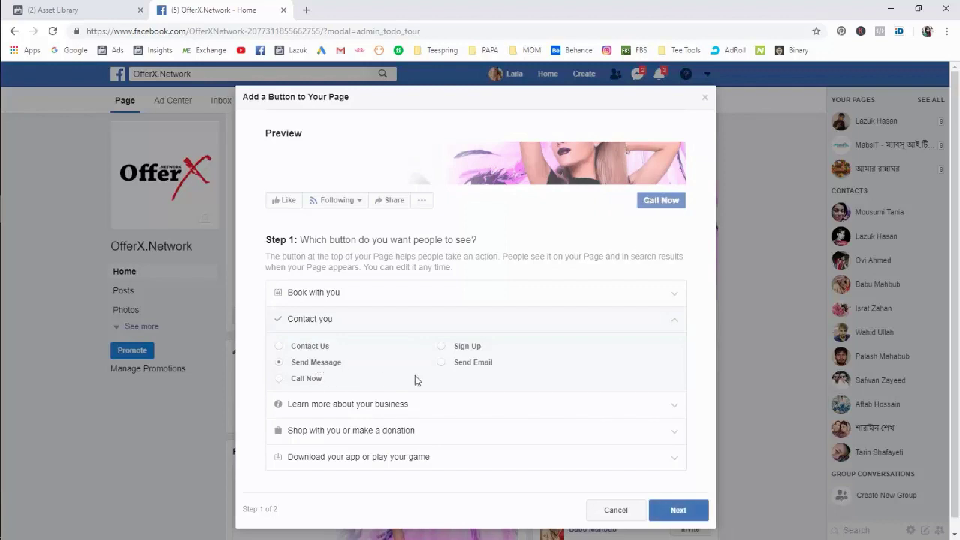
click(679, 499)
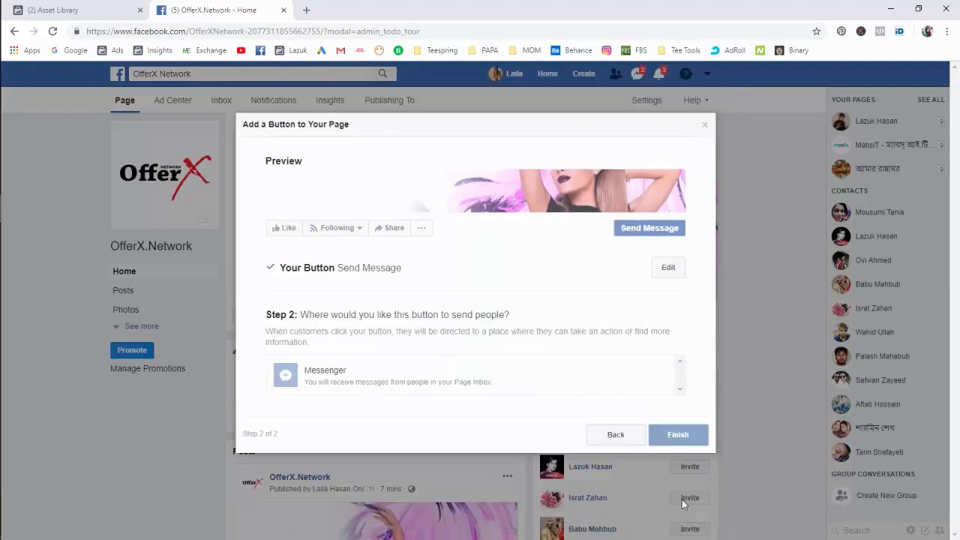
click(465, 380)
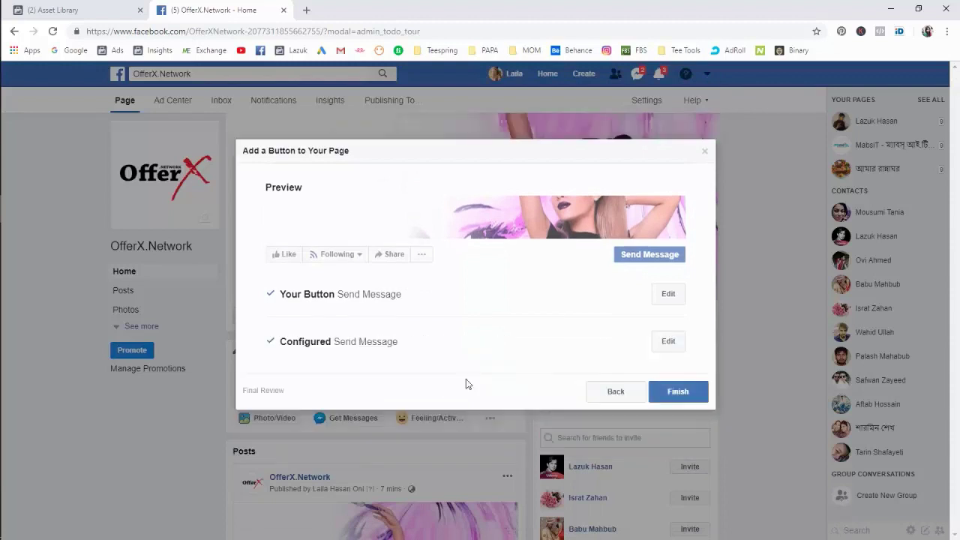
click(678, 395)
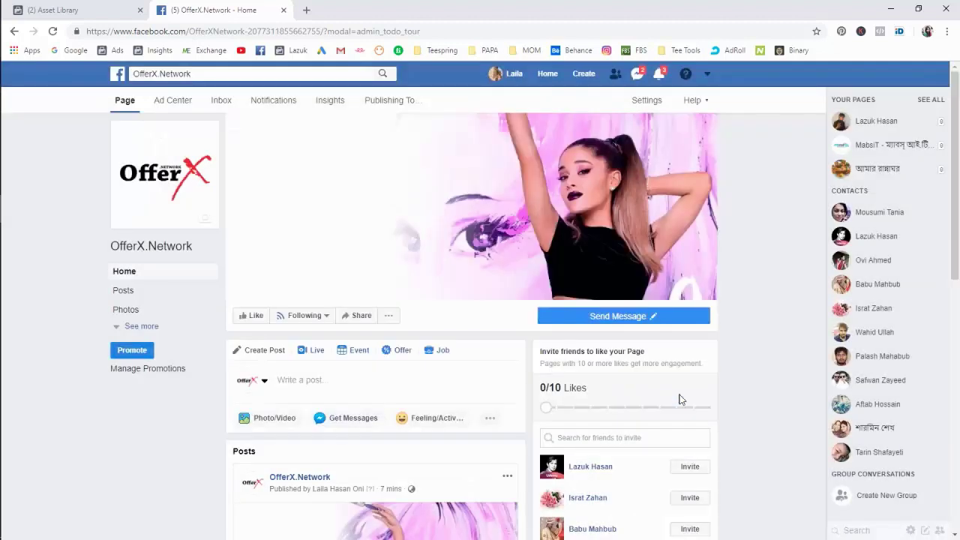
mouse_move(589, 330)
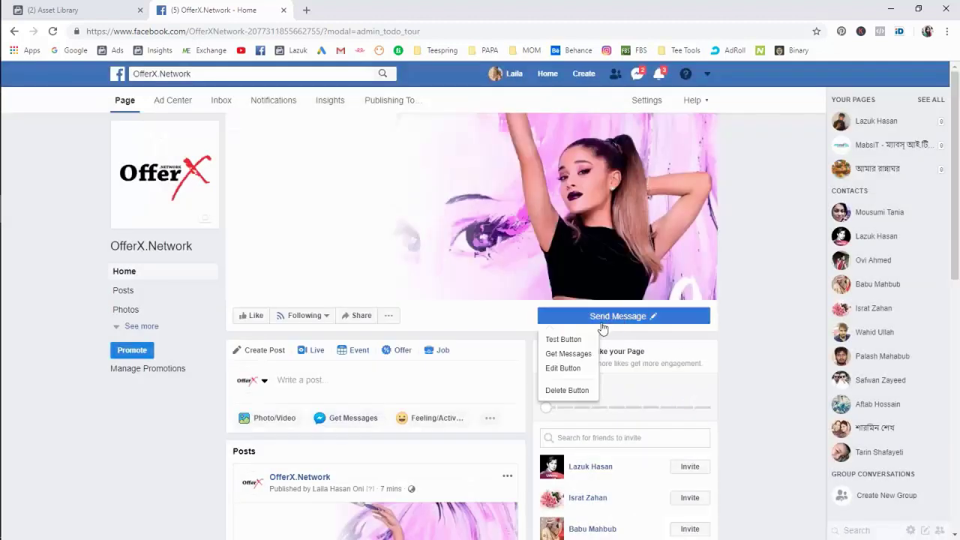
click(388, 315)
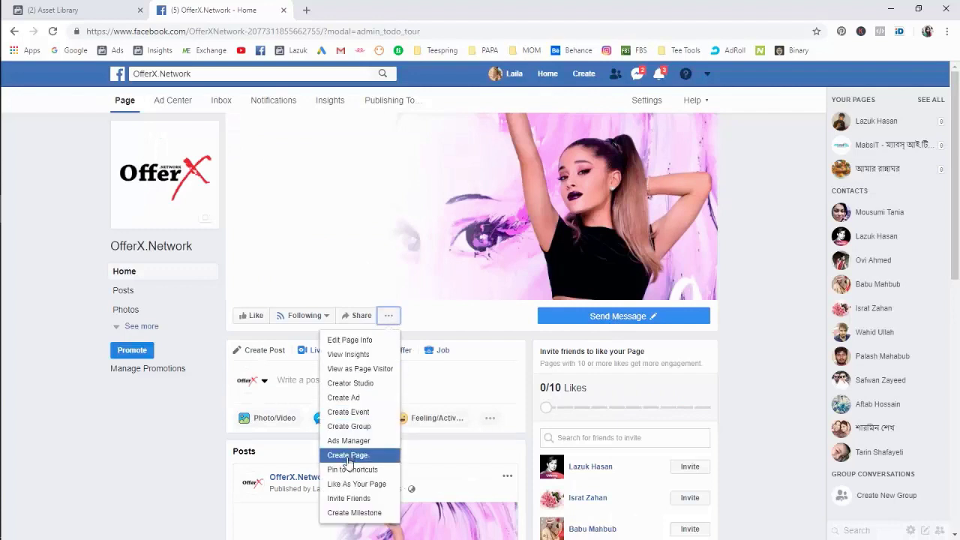
View OfferX.Network as a page visitor, scroll through it, close the Messenger chat box and refresh.
click(365, 368)
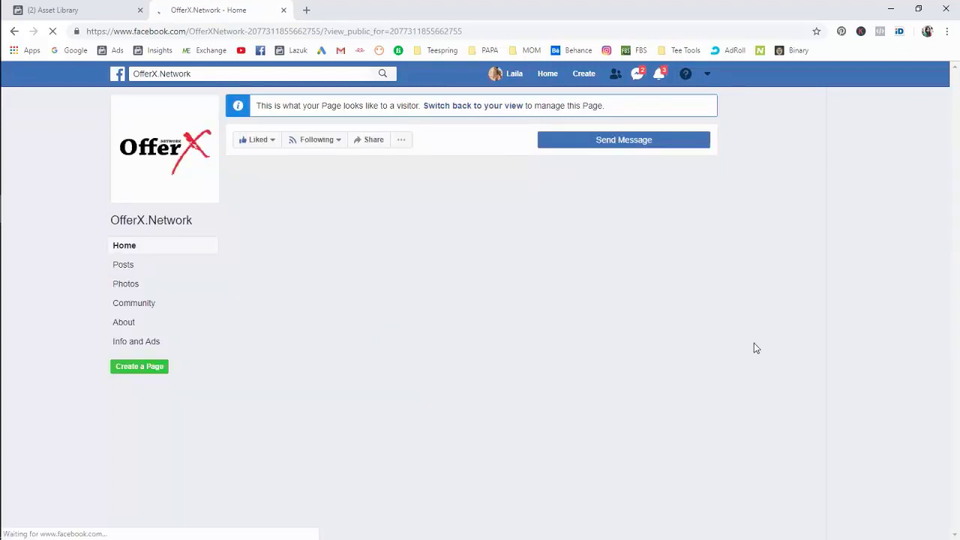
scroll(766, 337, down, 2)
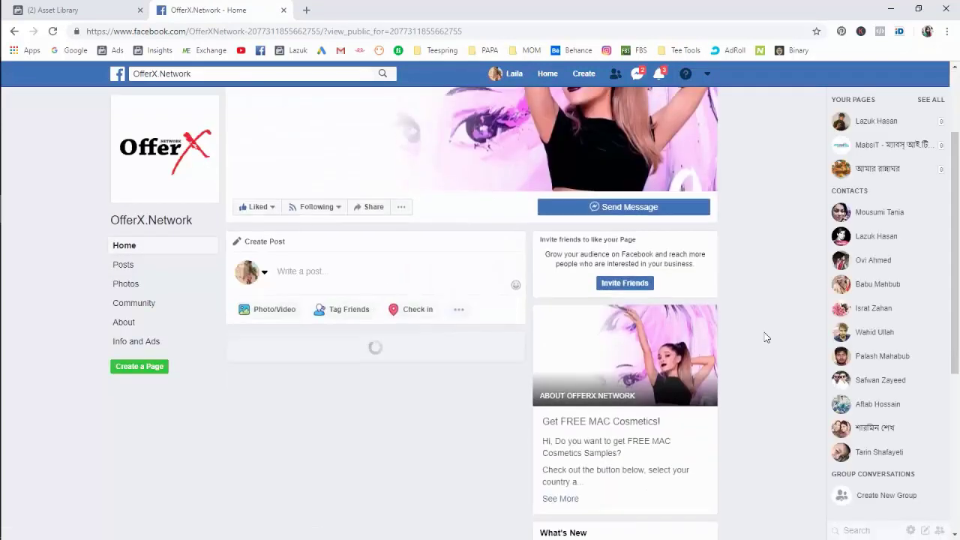
scroll(765, 337, down, 2)
scroll(765, 337, down, 3)
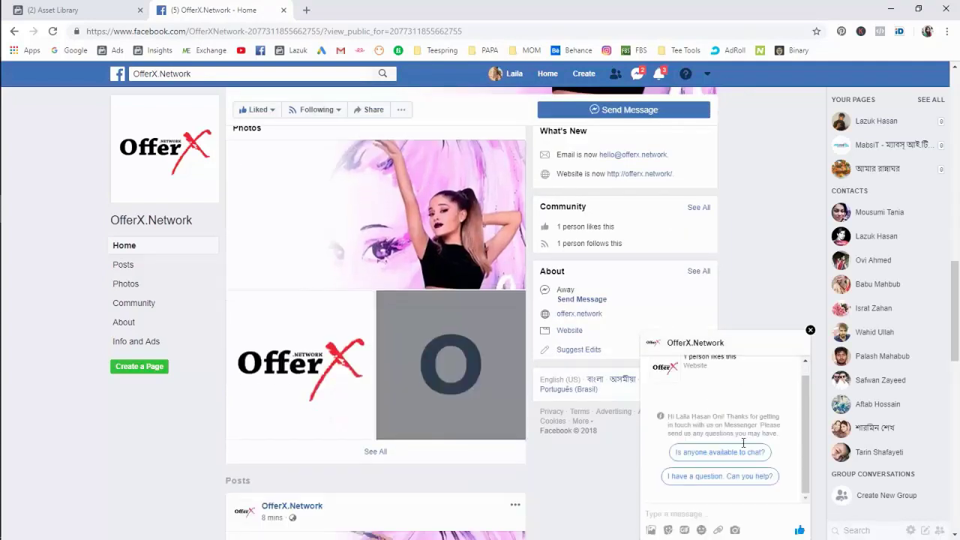
click(809, 330)
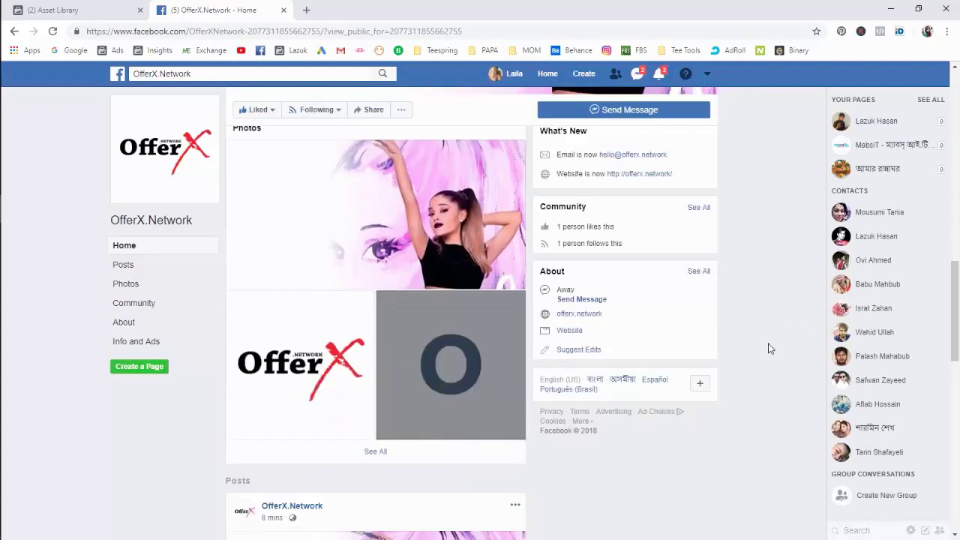
scroll(767, 344, up, 6)
scroll(768, 347, up, 3)
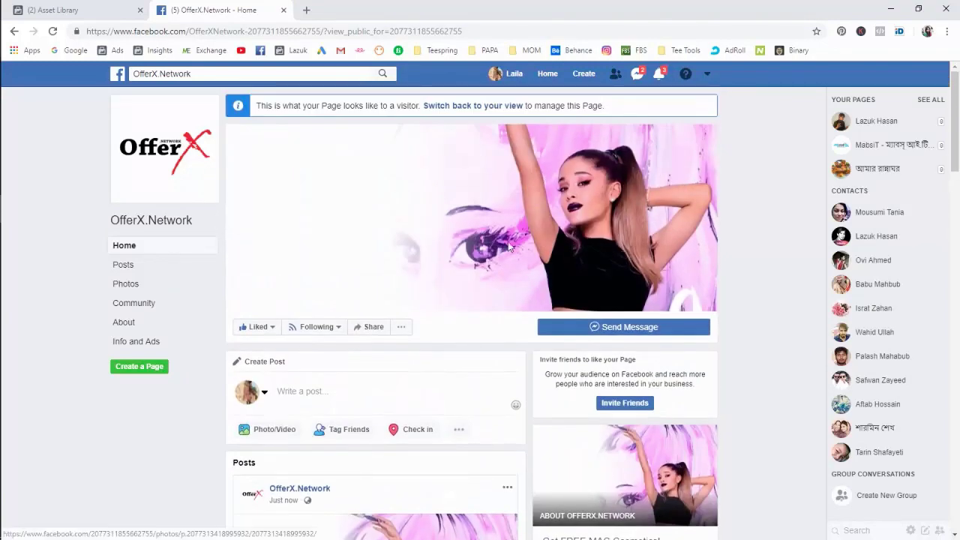
scroll(349, 308, down, 2)
scroll(360, 358, down, 2)
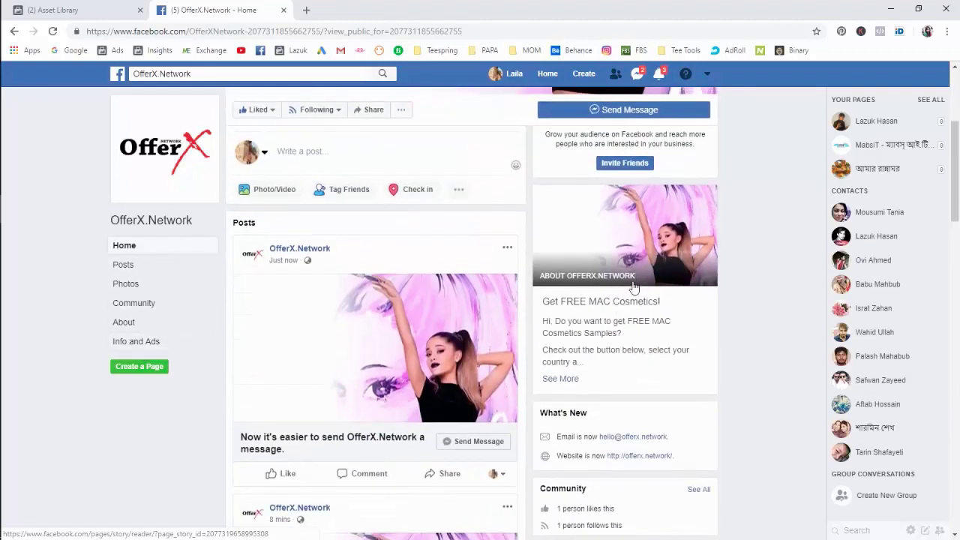
scroll(641, 300, down, 2)
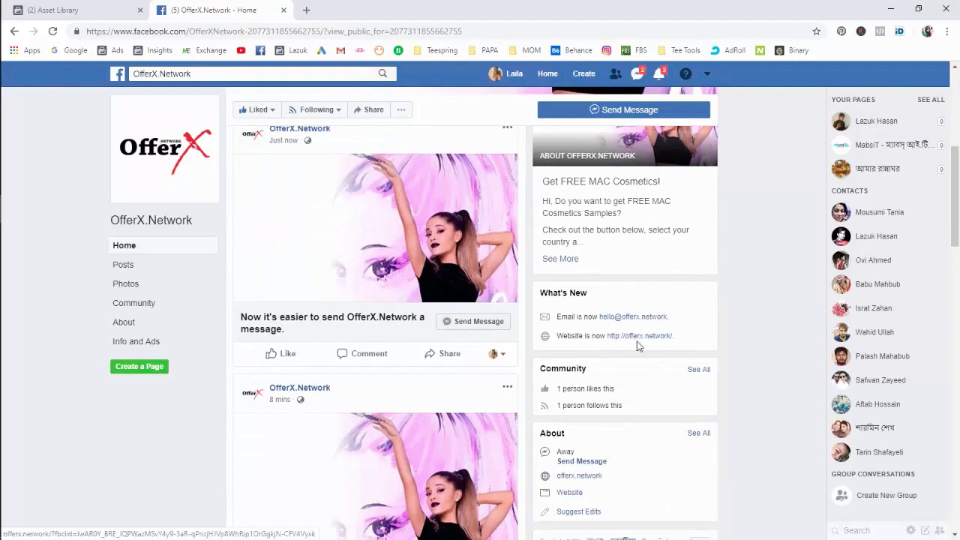
scroll(665, 355, down, 3)
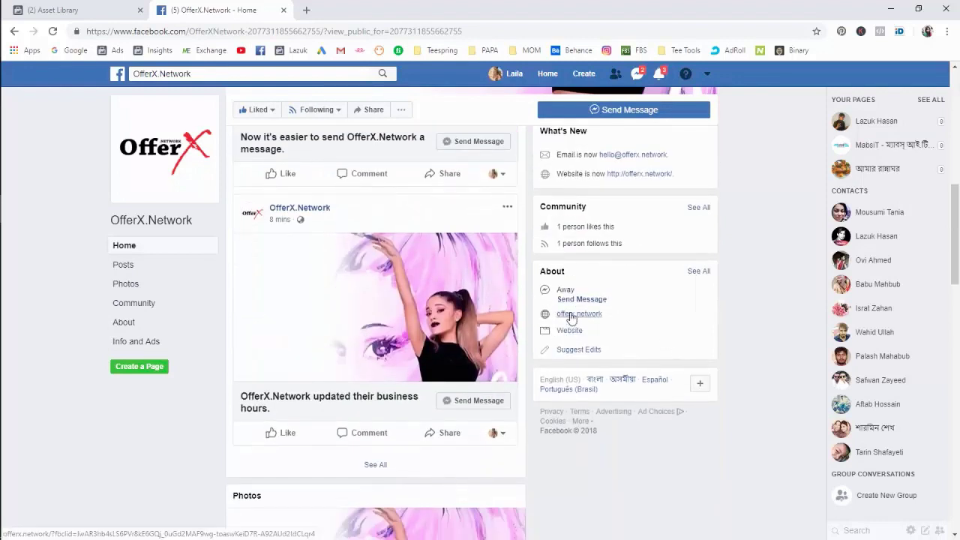
key(F5)
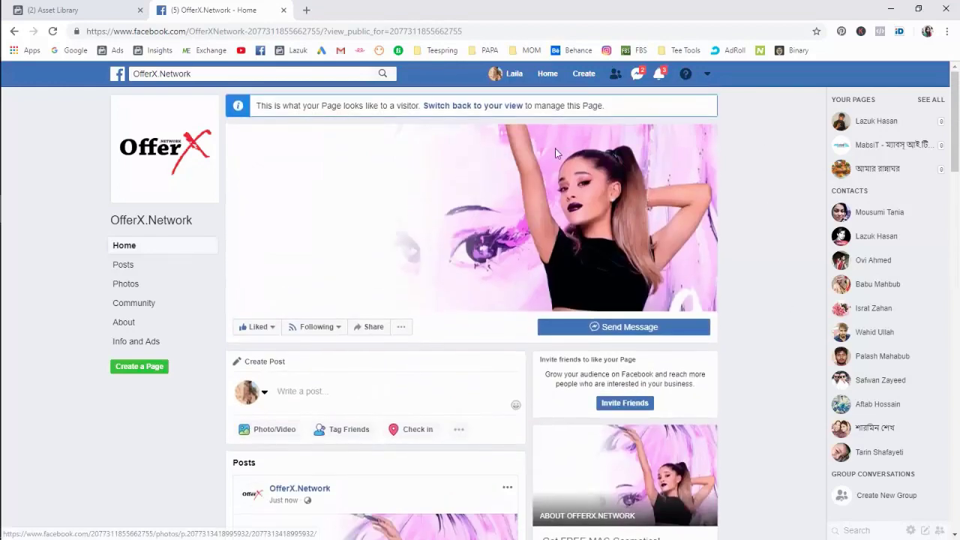
Switch the screen recording software to the webcam view.
mouse_move(5, 195)
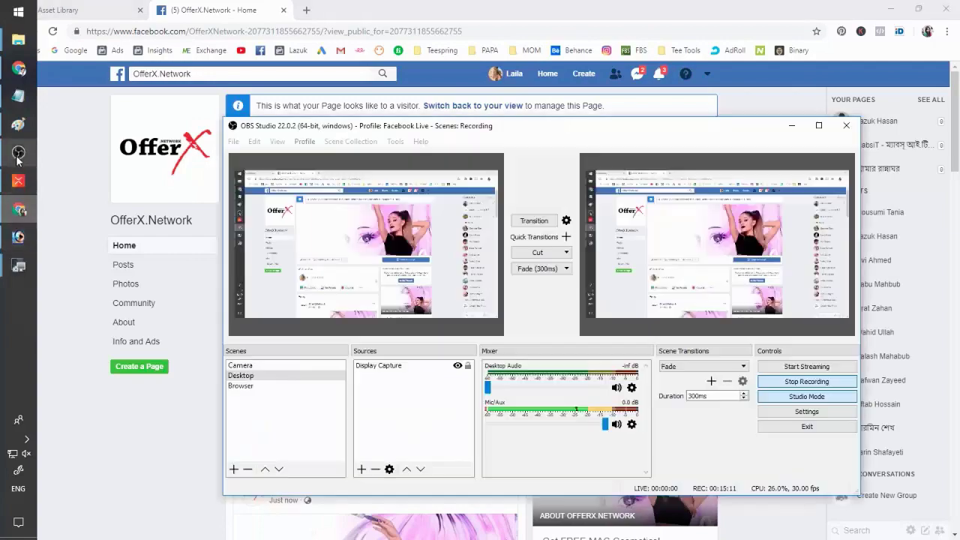
click(18, 153)
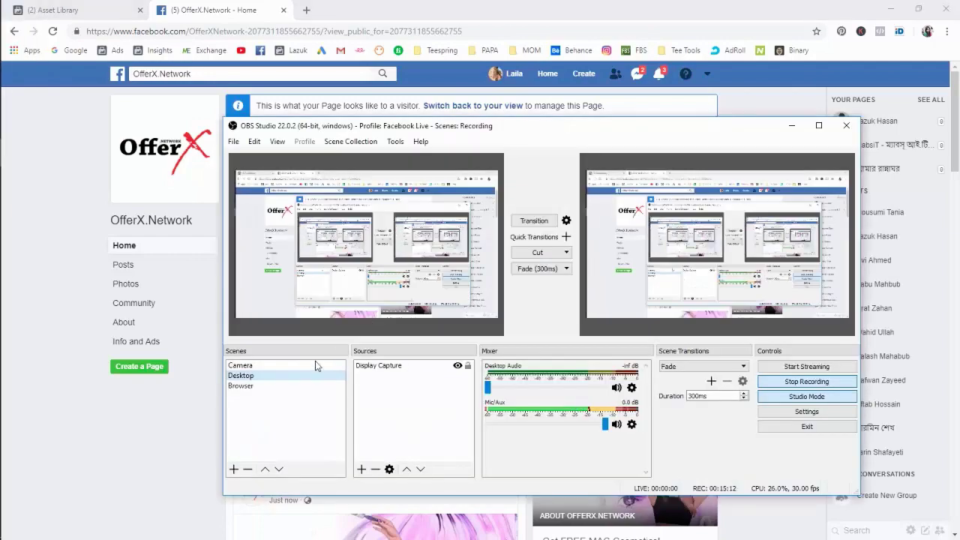
click(313, 365)
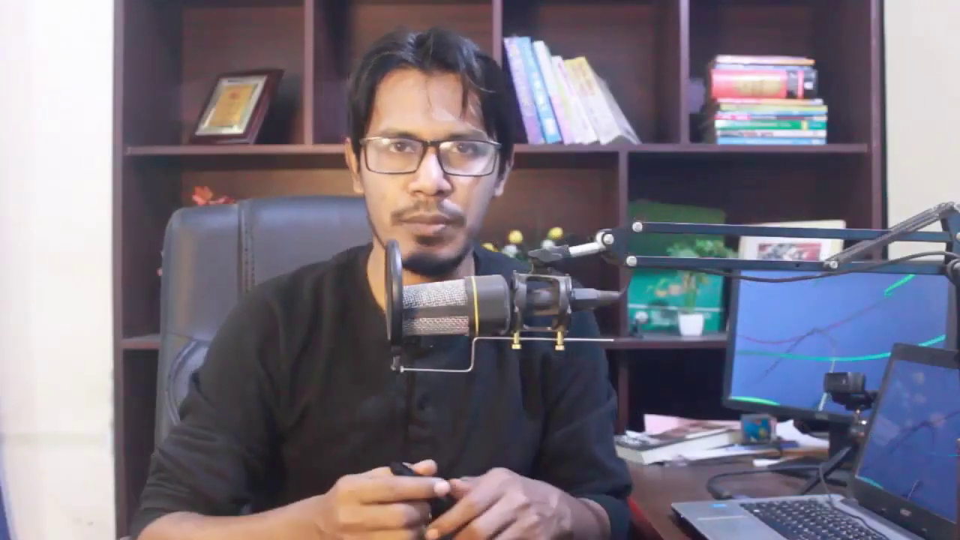